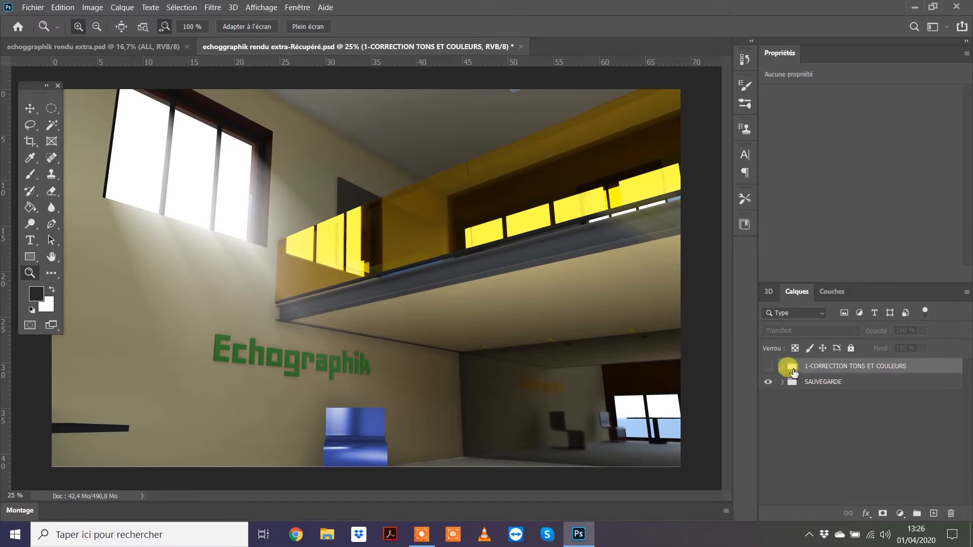
Compare the render with and without the 1-CORRECTION TONS ET COULEURS group several times, leaving the group shown
left_click(768, 367)
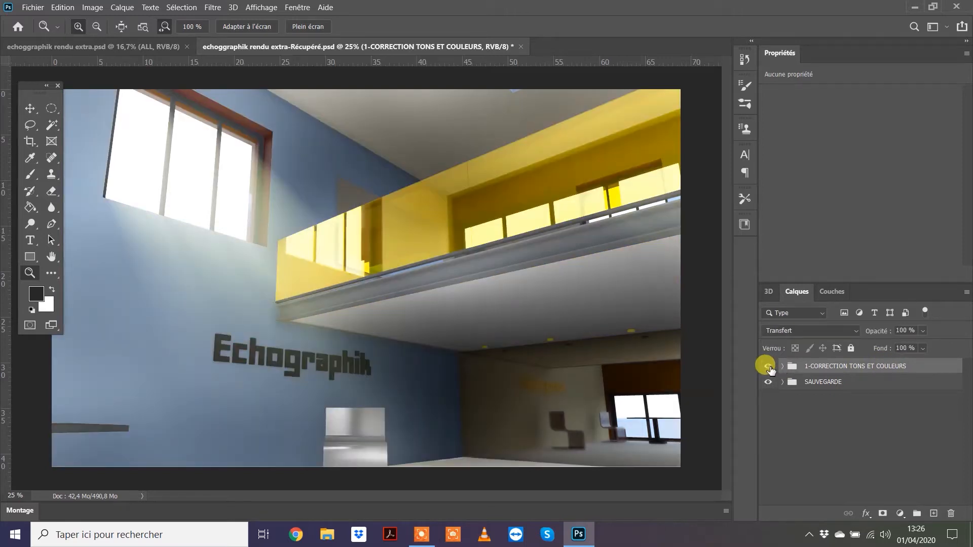
left_click(769, 367)
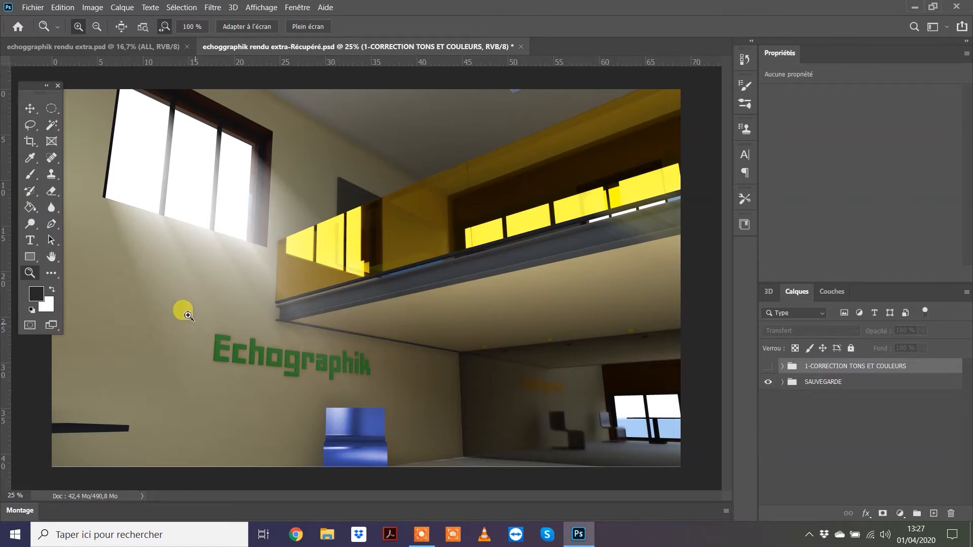
left_click(768, 367)
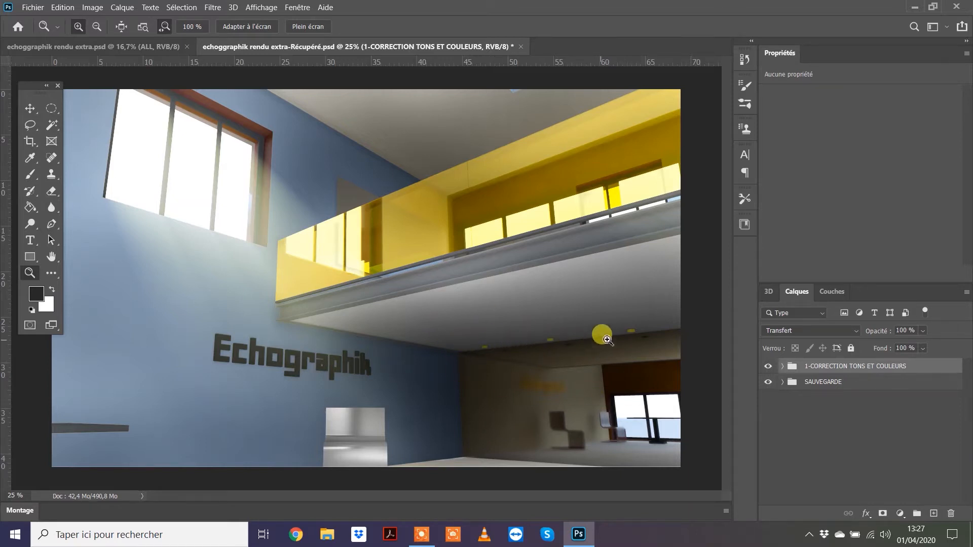
right_click(488, 379)
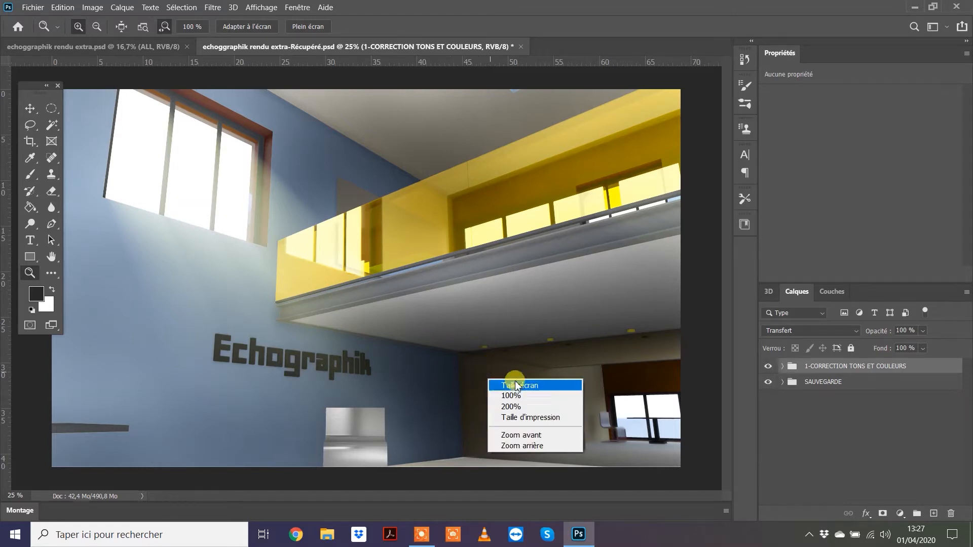
left_click(527, 358)
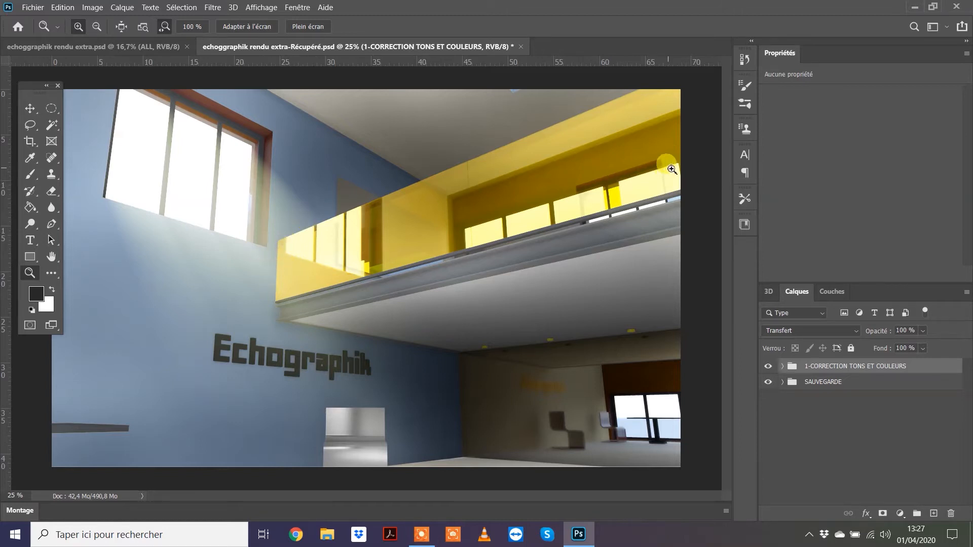
left_click(769, 366)
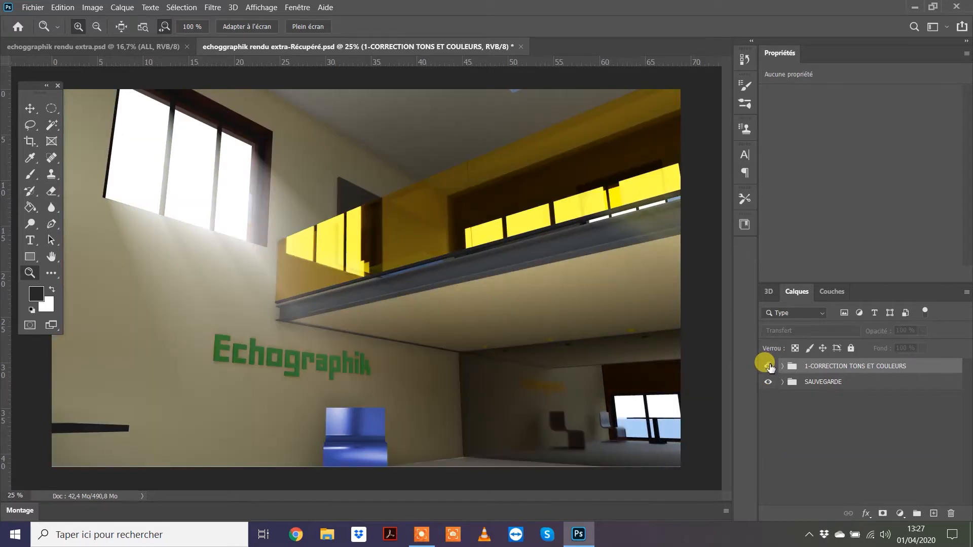
left_click(768, 366)
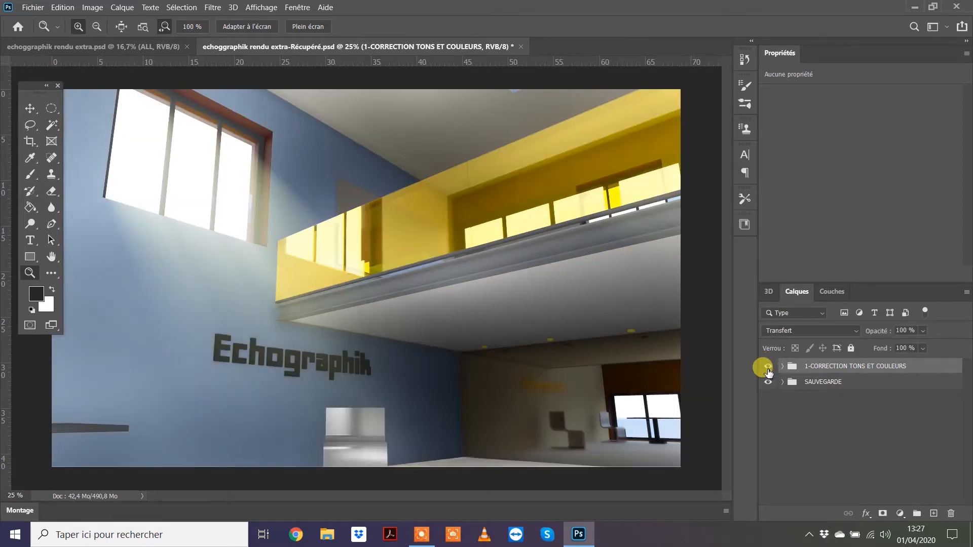
left_click(769, 366)
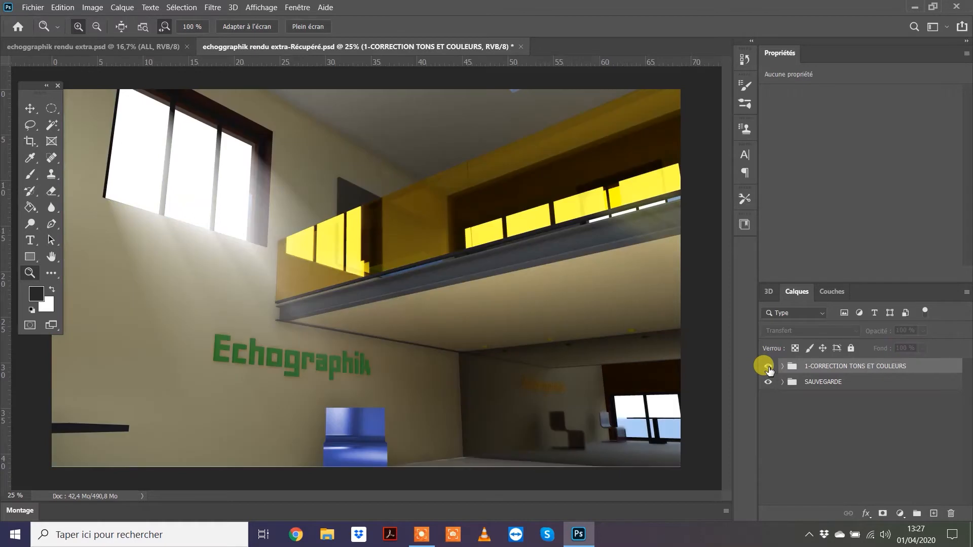
left_click(769, 366)
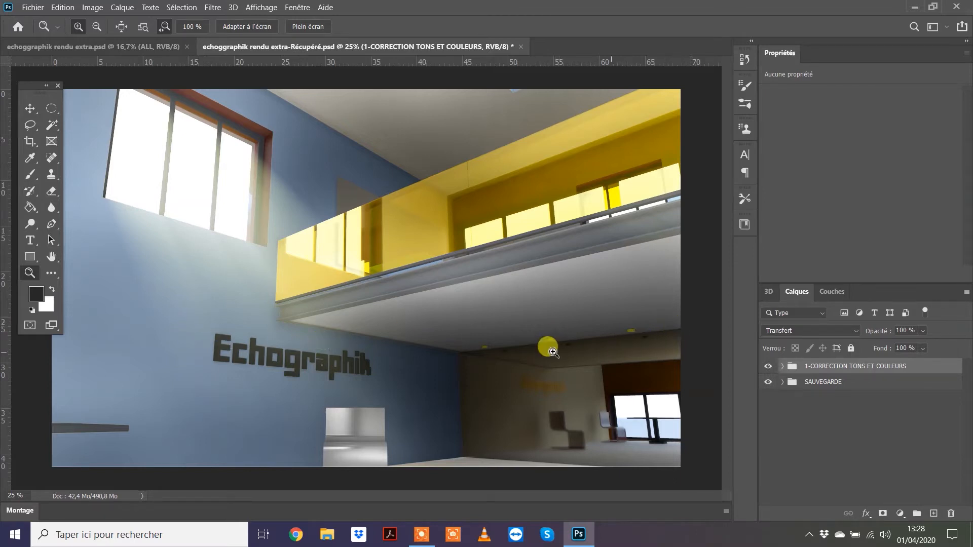
left_click(768, 367)
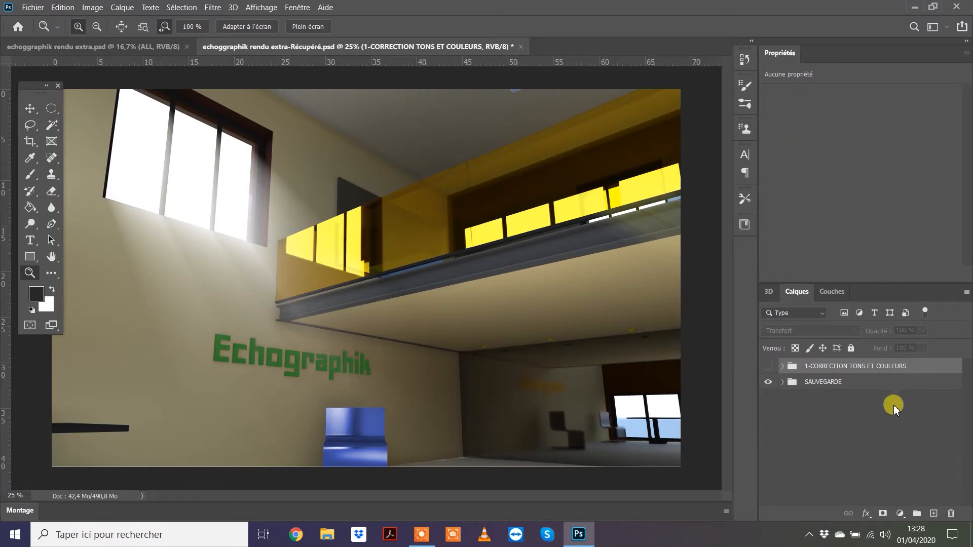
left_click(769, 367)
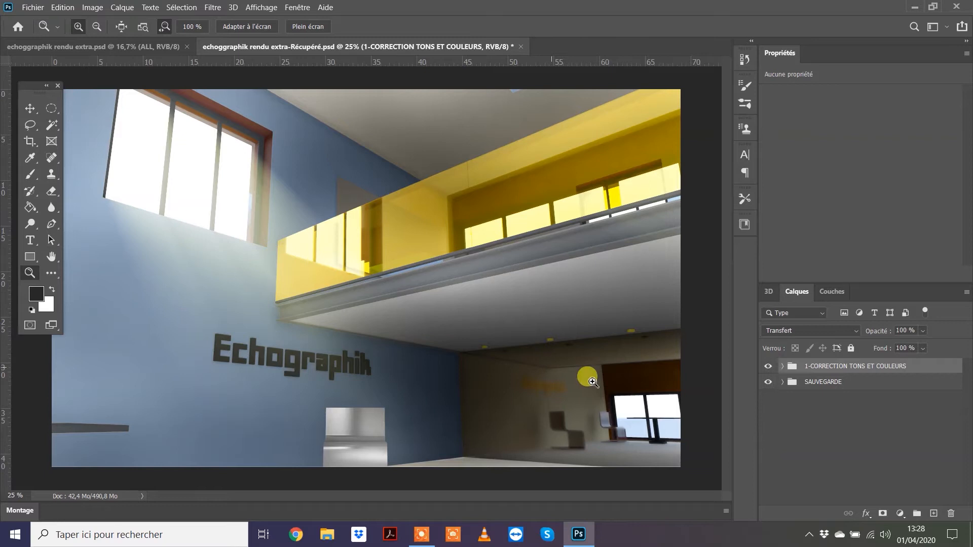
Expand the 1-CORRECTION TONS ET COULEURS group and hide its GODRAYS copie, GODRAYS and AO layers
left_click(783, 366)
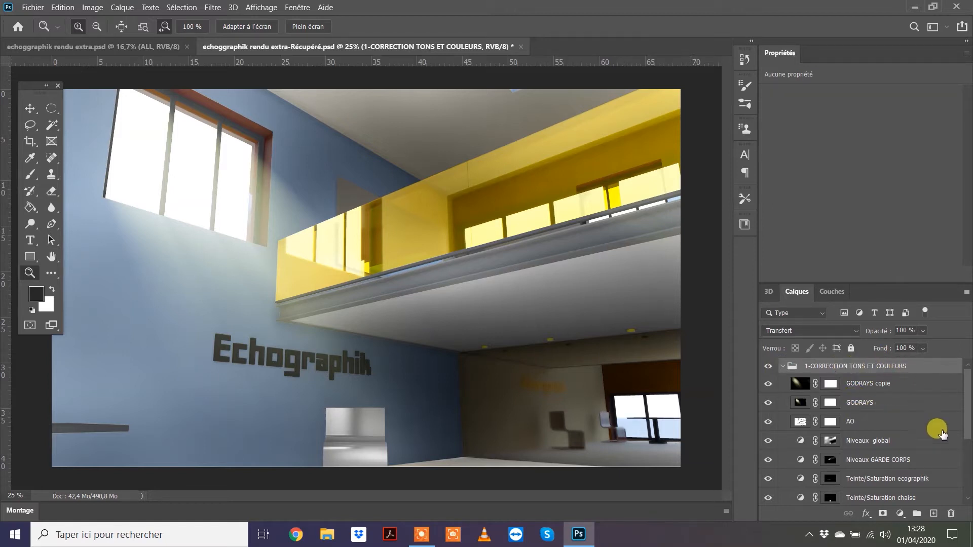
mouse_move(969, 402)
left_mouse_down()
mouse_move(968, 412)
mouse_move(971, 401)
left_mouse_up()
left_click(768, 383)
left_click(768, 403)
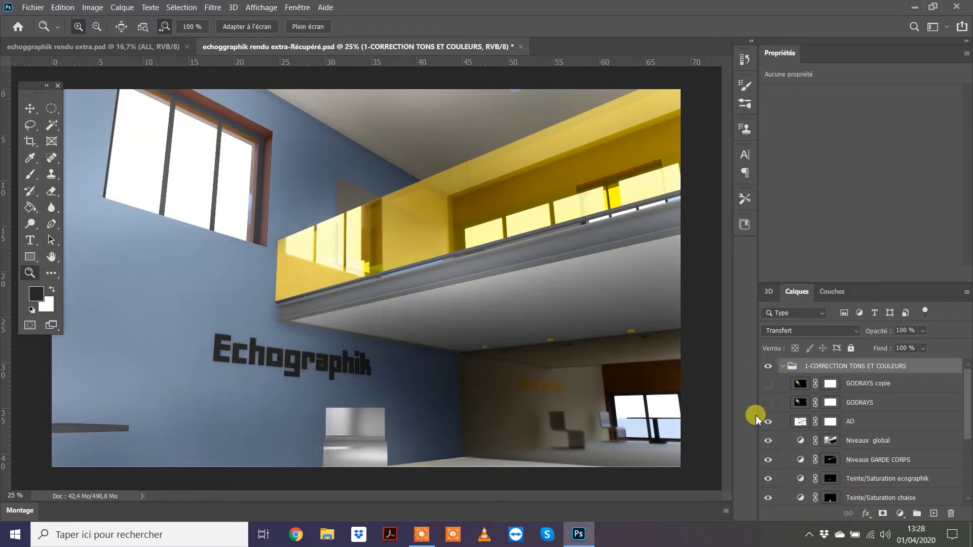
left_click(768, 422)
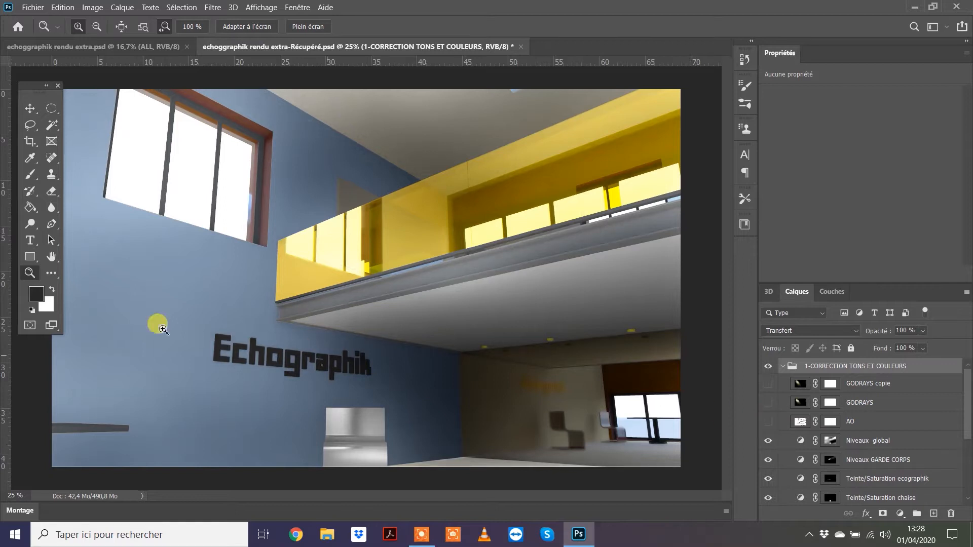
Expand the SAUVEGARDE group to examine its saved render pass layers, and collapse it again
left_click_drag(968, 401, 968, 461)
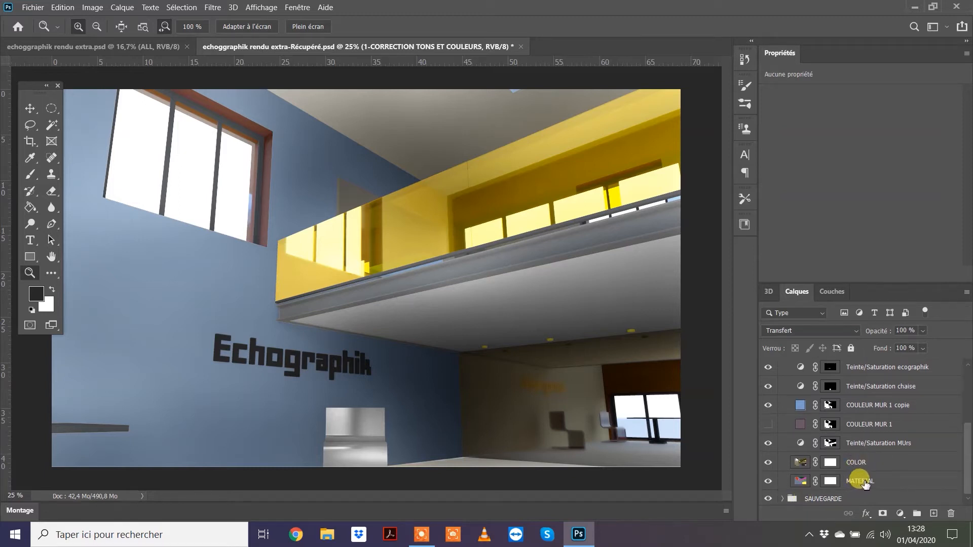
left_click(783, 502)
left_click_drag(964, 435, 969, 476)
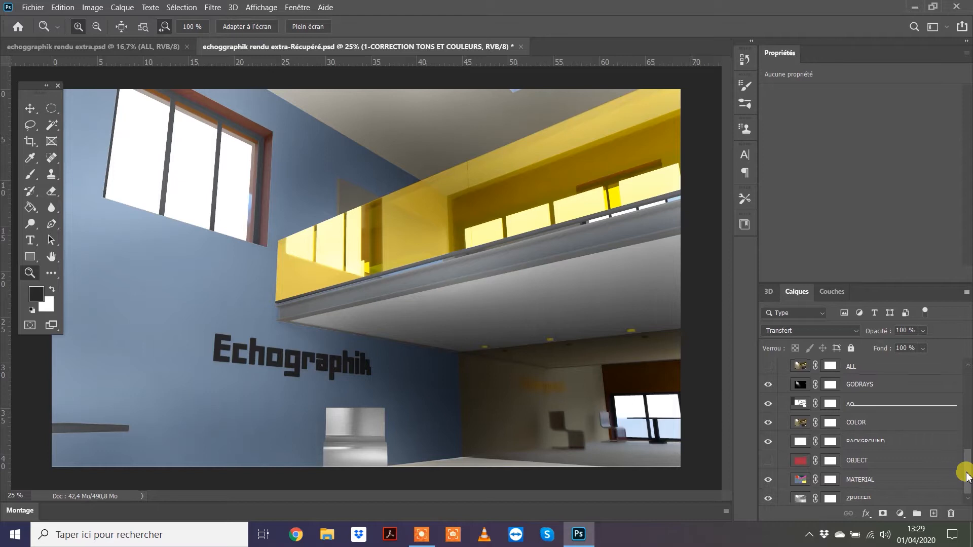
left_click_drag(968, 476, 968, 479)
right_click(968, 479)
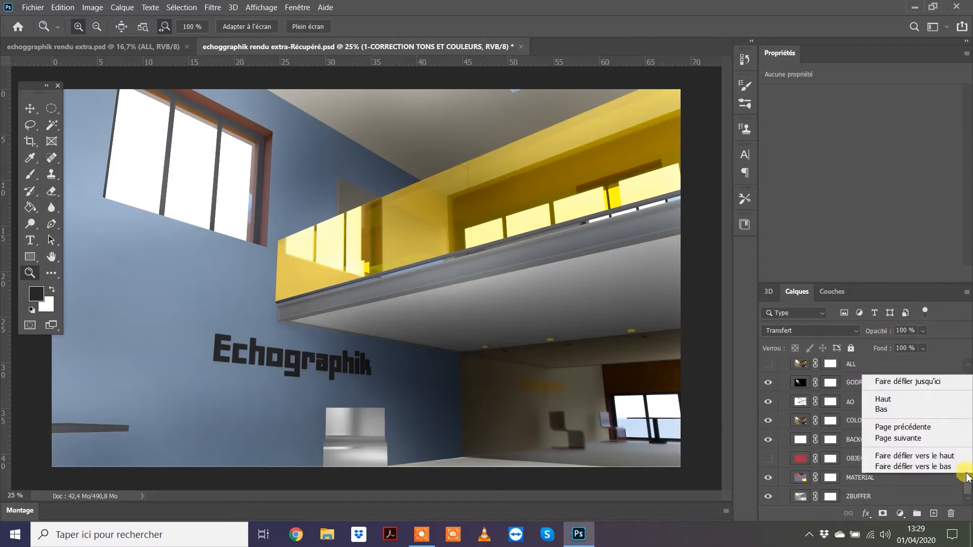
left_click(966, 487)
left_click_drag(968, 479, 968, 436)
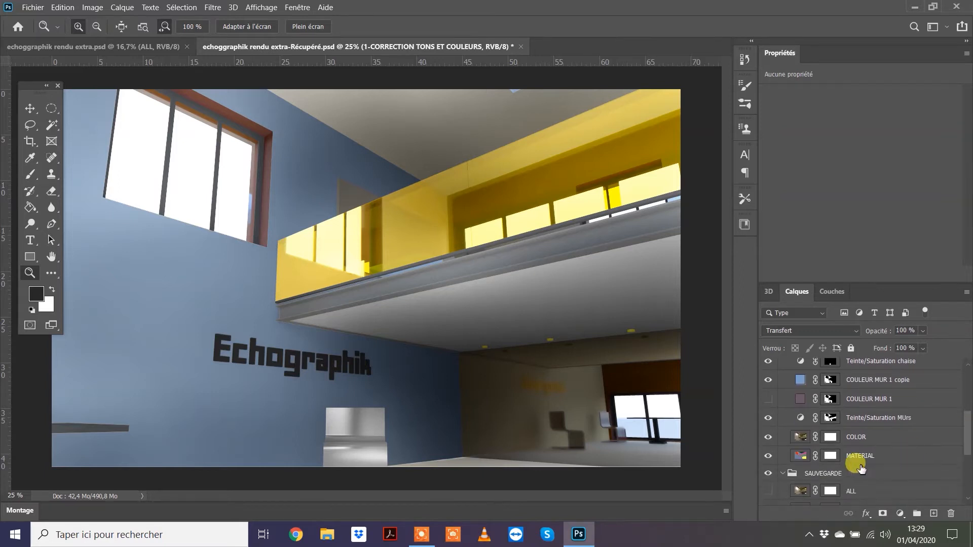
left_click(786, 476)
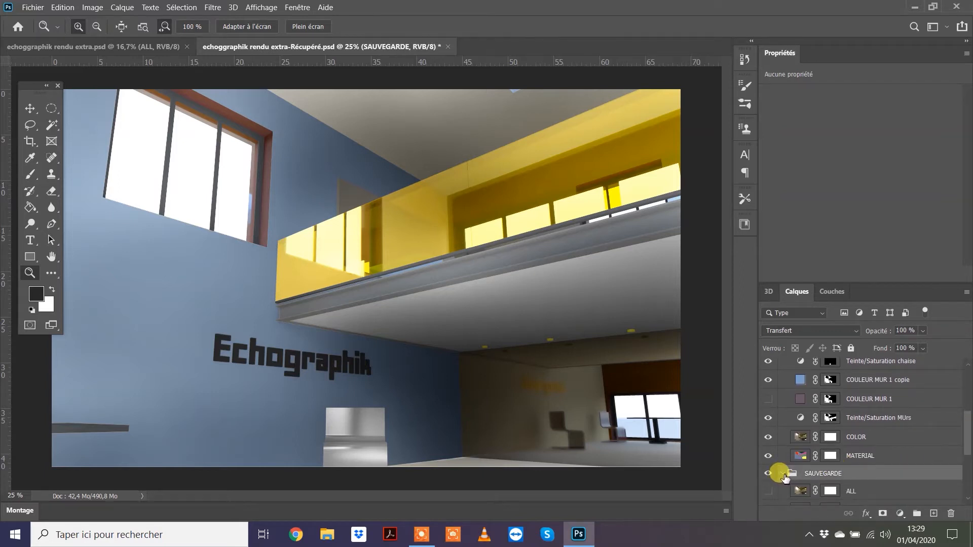
left_click(784, 475)
left_click_drag(967, 460, 968, 384)
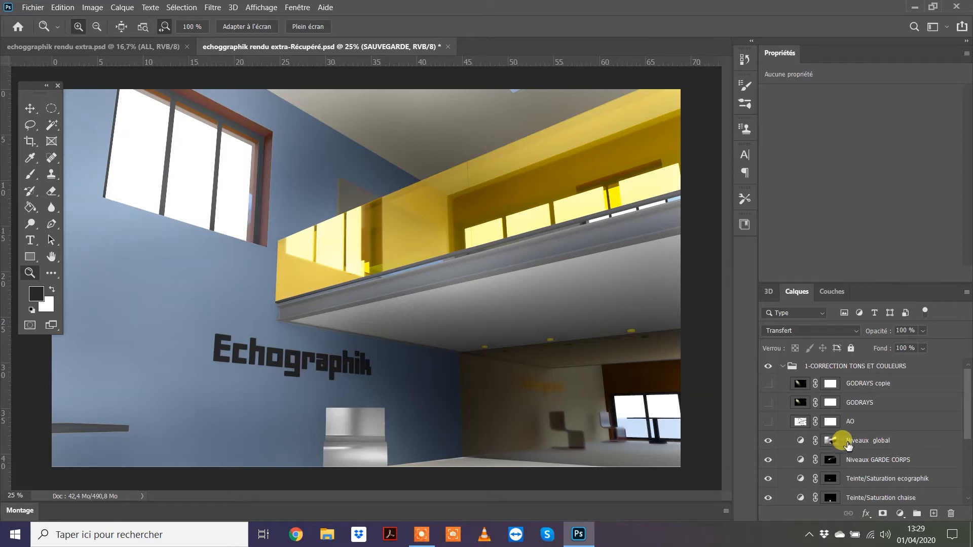
Hide the Niveaux global, Niveaux GARDE CORPS and Teinte/Saturation ecographik adjustment layers
left_click(768, 441)
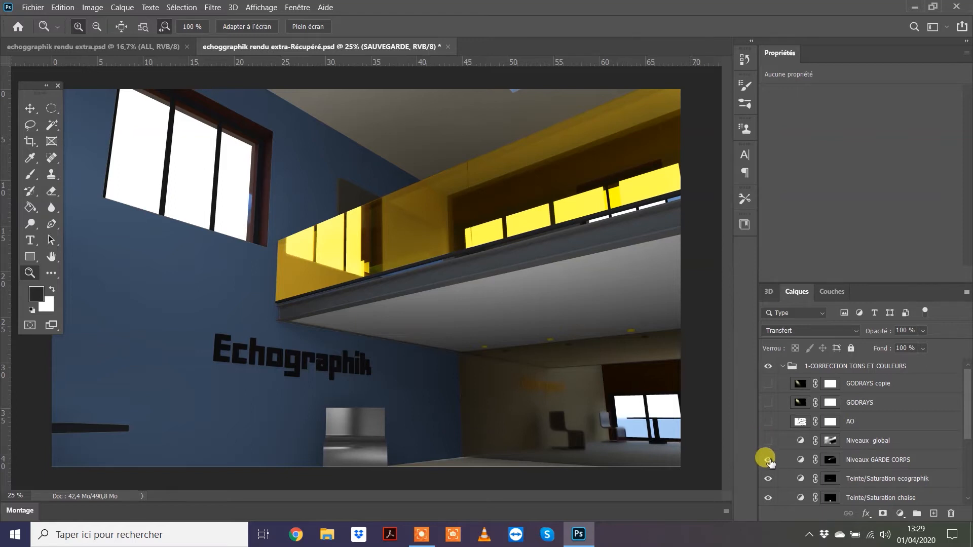
left_click(768, 459)
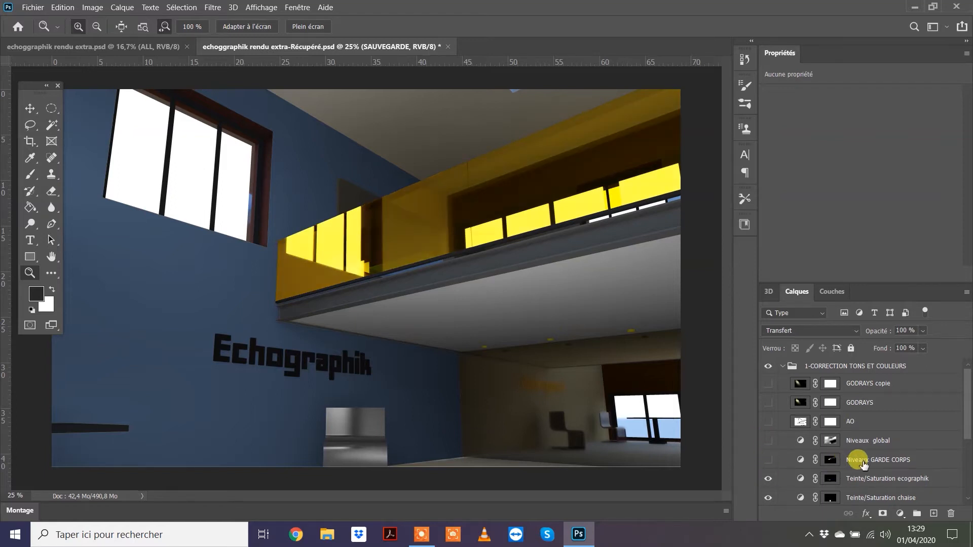
left_click(767, 481)
left_click(769, 480)
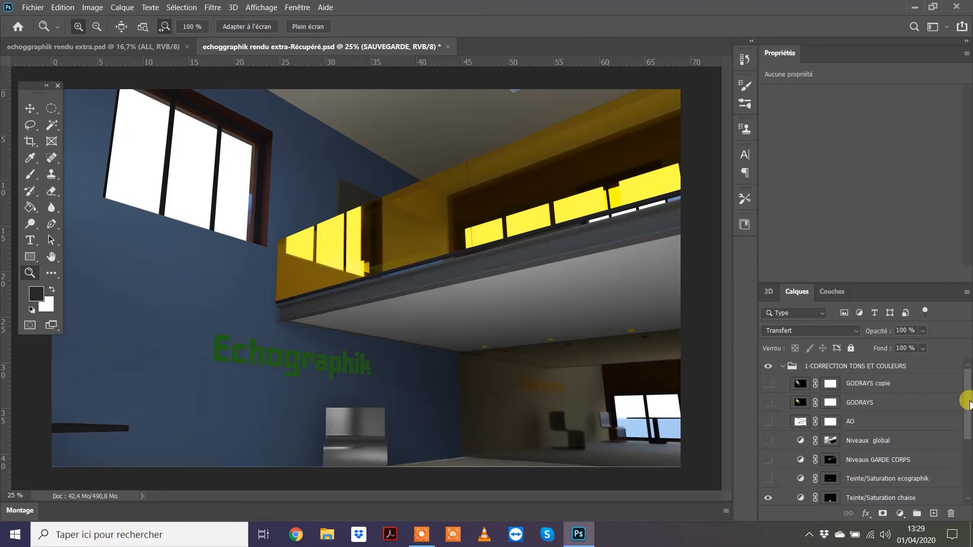
Hide the Teinte/Saturation chaise and COULEUR MUR 1 copie layers, previewing COULEUR MUR 1 and hiding it again
left_click_drag(968, 403, 968, 435)
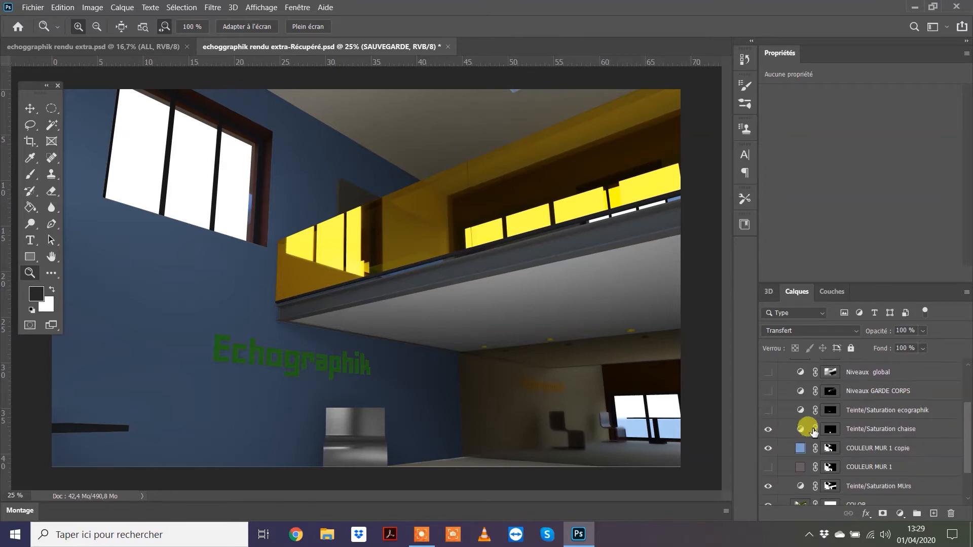
left_click(768, 431)
right_click(767, 431)
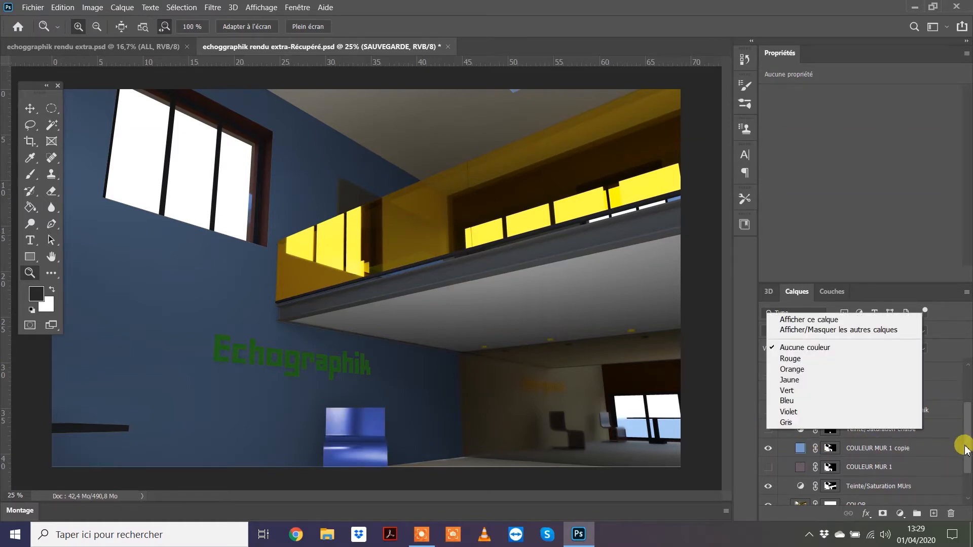
left_click(768, 448)
left_click(768, 448)
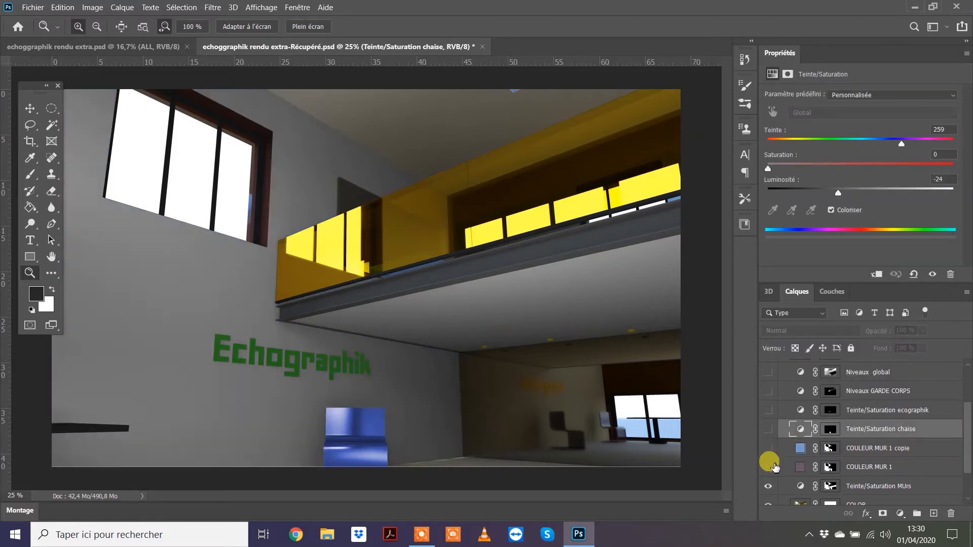
left_click(768, 467)
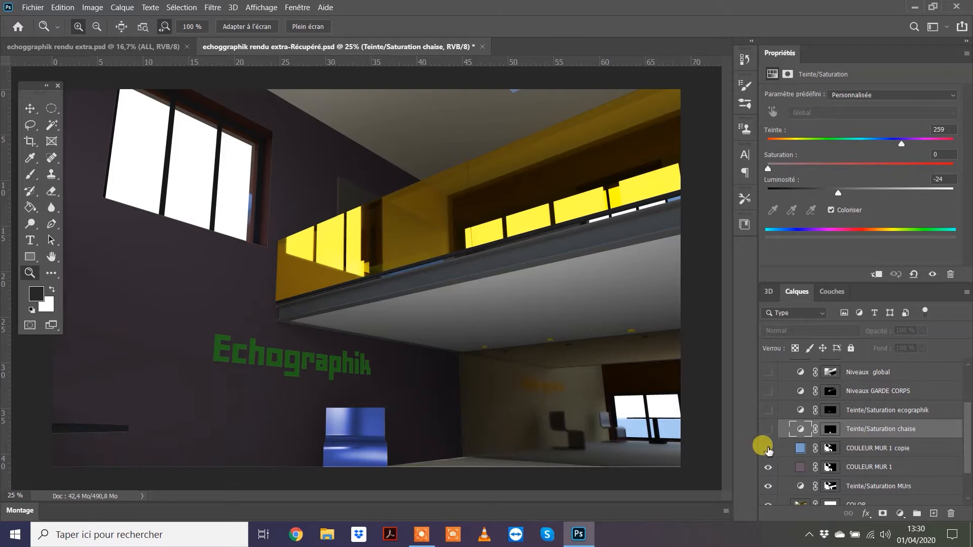
left_click(768, 448)
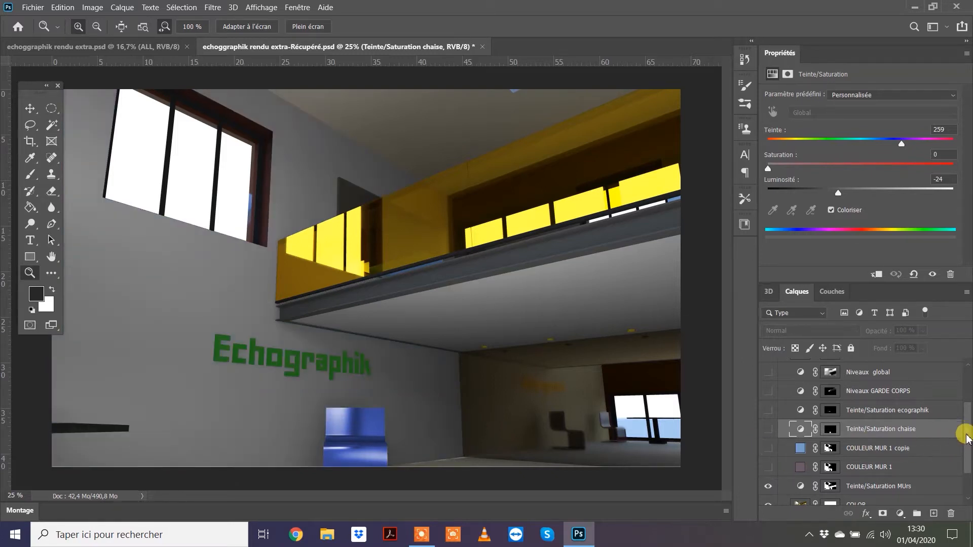
Compare the walls with and without the Teinte/Saturation MUrs adjustment, leaving that layer shown
left_click_drag(968, 437, 968, 459)
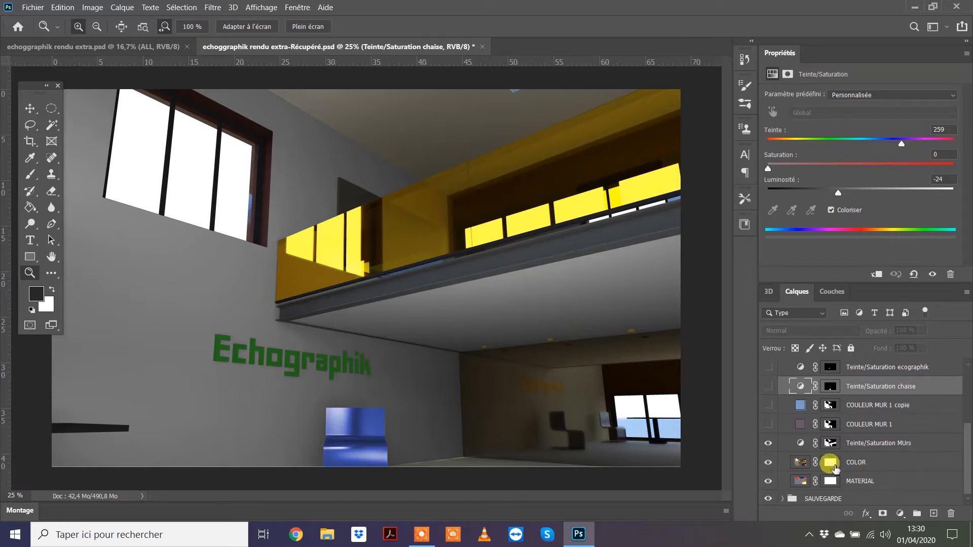
left_click(768, 443)
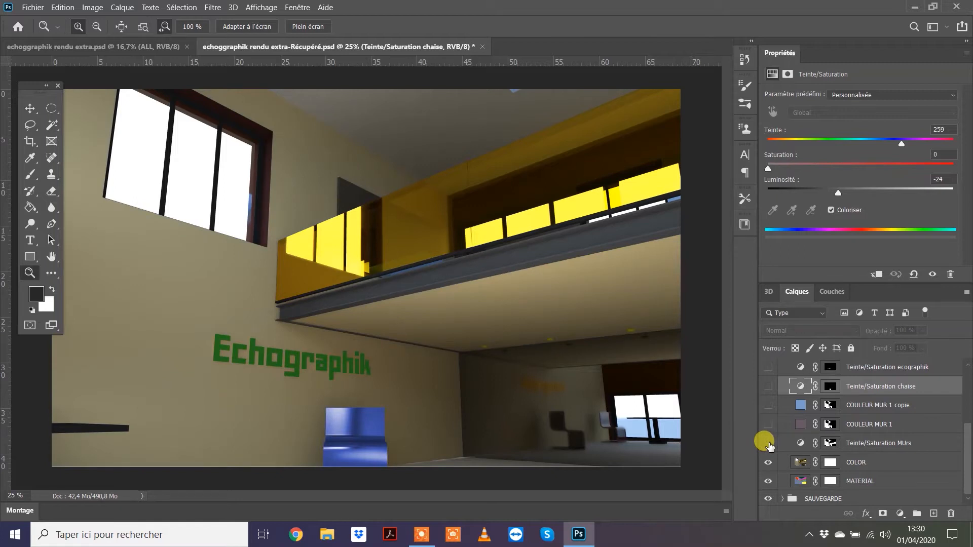
left_click(768, 443)
left_click(768, 444)
left_click(768, 444)
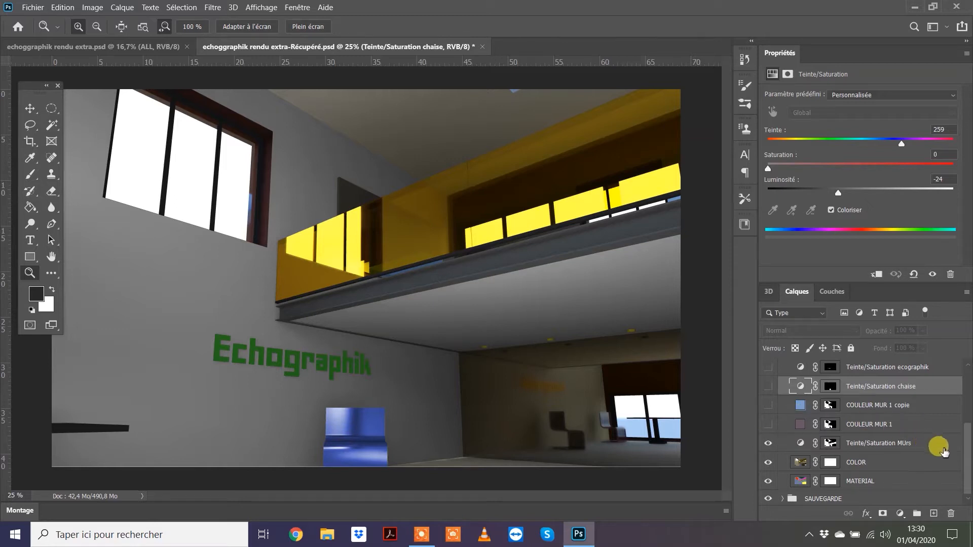
Show the Niveaux global adjustment layer, comparing the render's brightness with and without it
left_click_drag(966, 446, 968, 386)
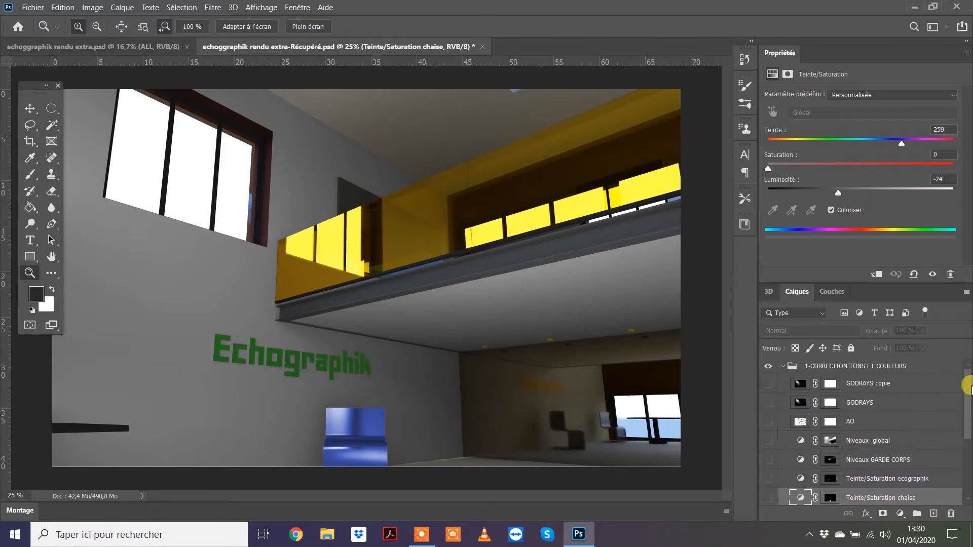
left_click(768, 442)
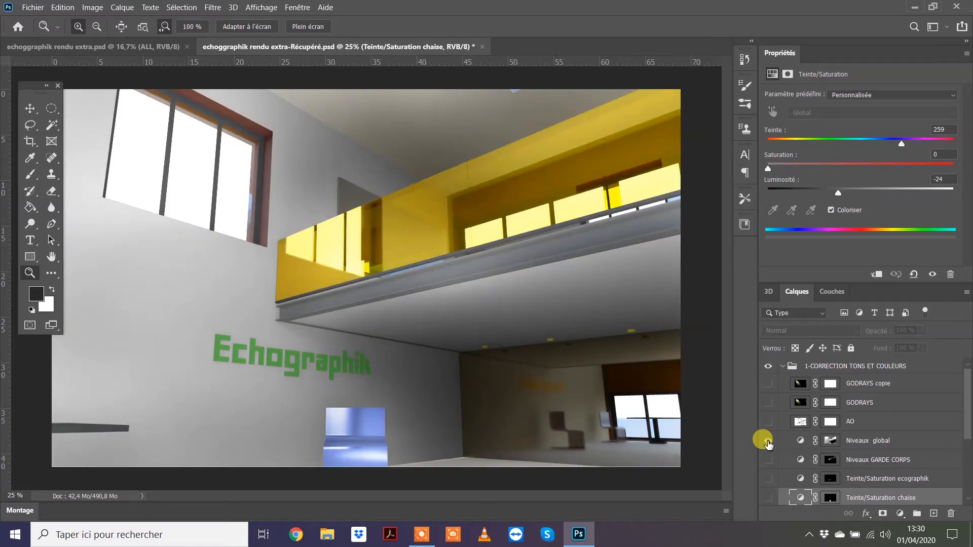
left_click(767, 441)
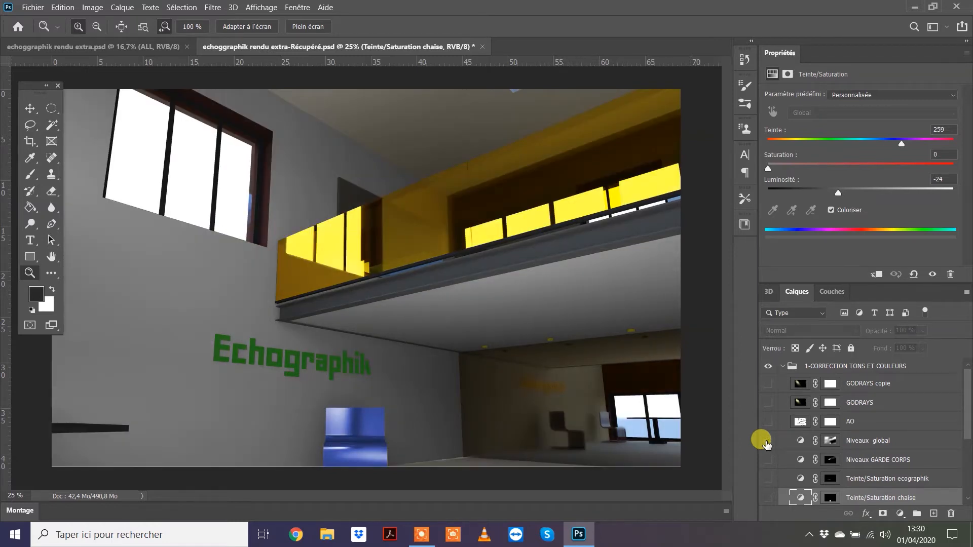
left_click(767, 442)
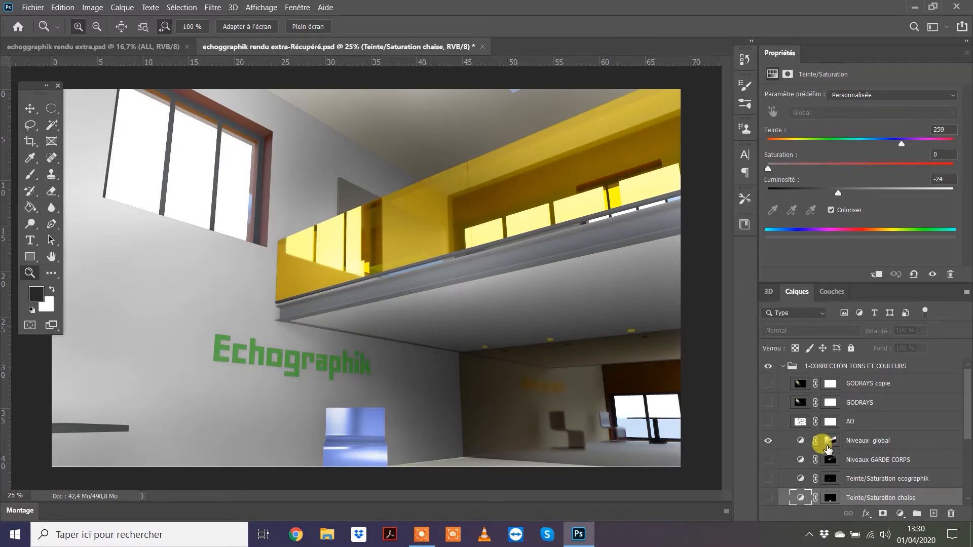
Toggle the Niveaux global adjustment to compare the render's brightness again, leaving the layer shown
left_click(802, 441)
left_click(769, 440)
left_click(769, 441)
left_click(768, 441)
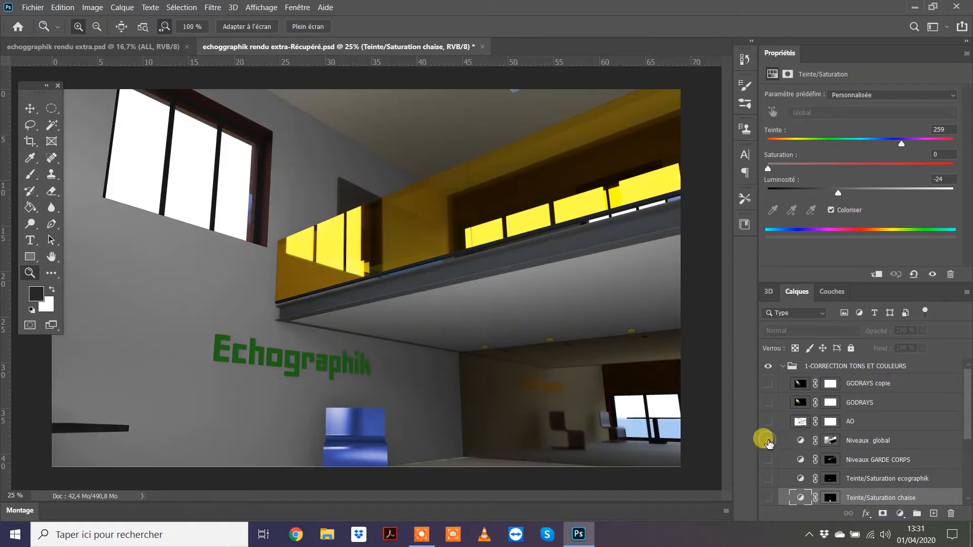
left_click(768, 441)
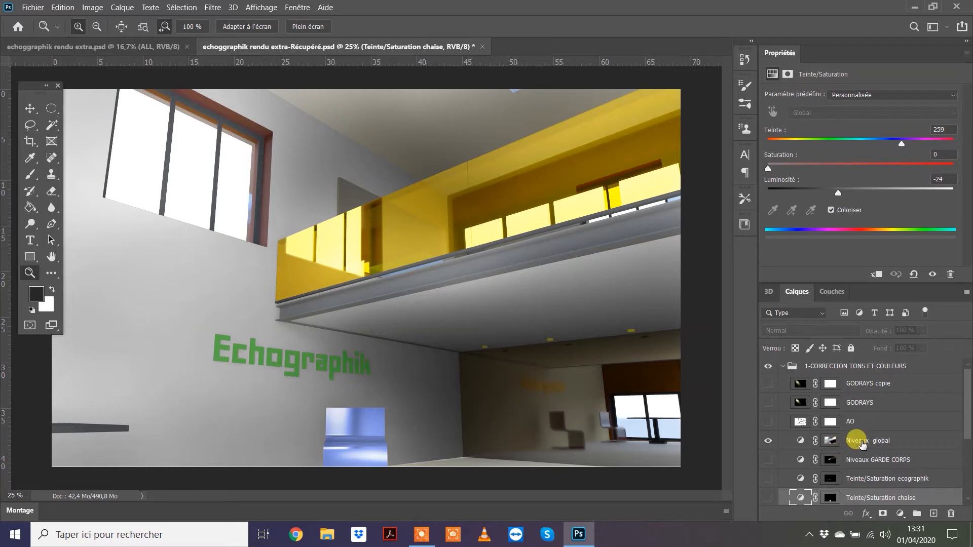
Show the Niveaux GARDE CORPS layer, comparing the railing with and without it, and show the Teinte/Saturation chaise layer
left_click_drag(965, 417, 947, 434)
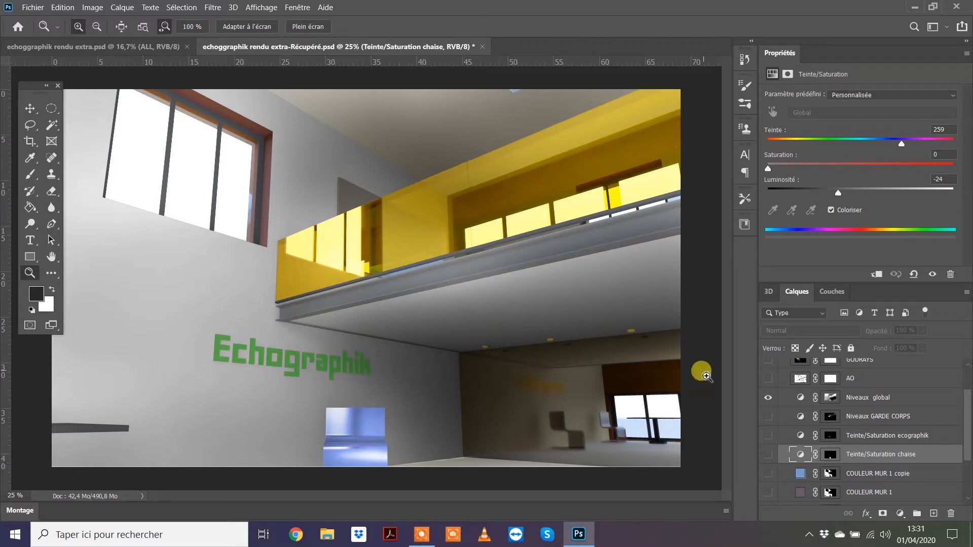
left_click(768, 417)
left_click(769, 416)
left_click(768, 416)
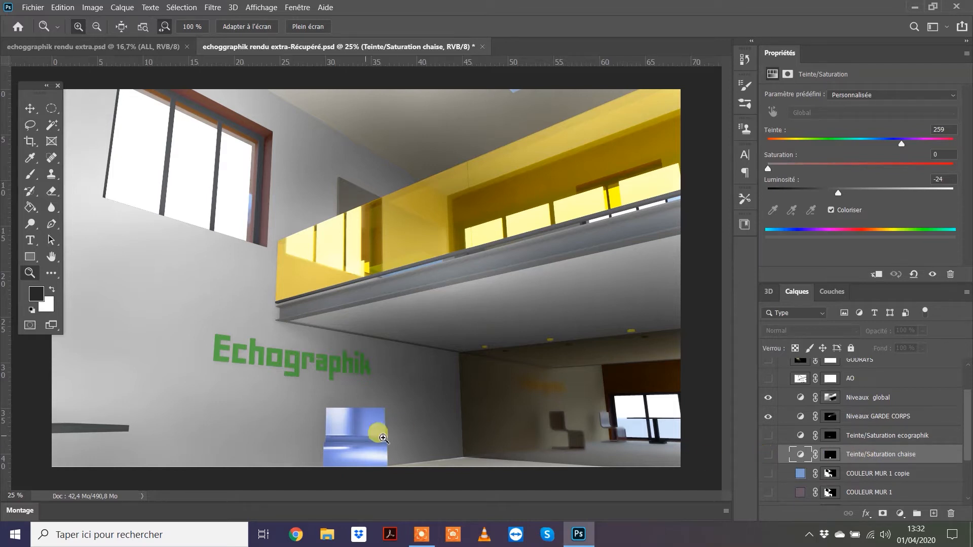
left_click(768, 455)
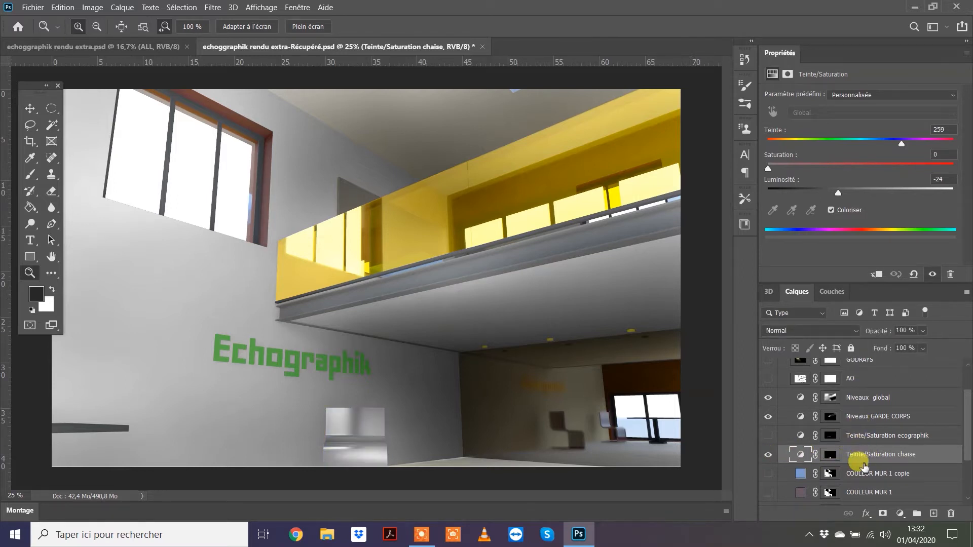
Preview the COULEUR MUR 1 copie and COULEUR MUR 1 wall colors one at a time, hiding each again
left_click_drag(968, 428, 962, 452)
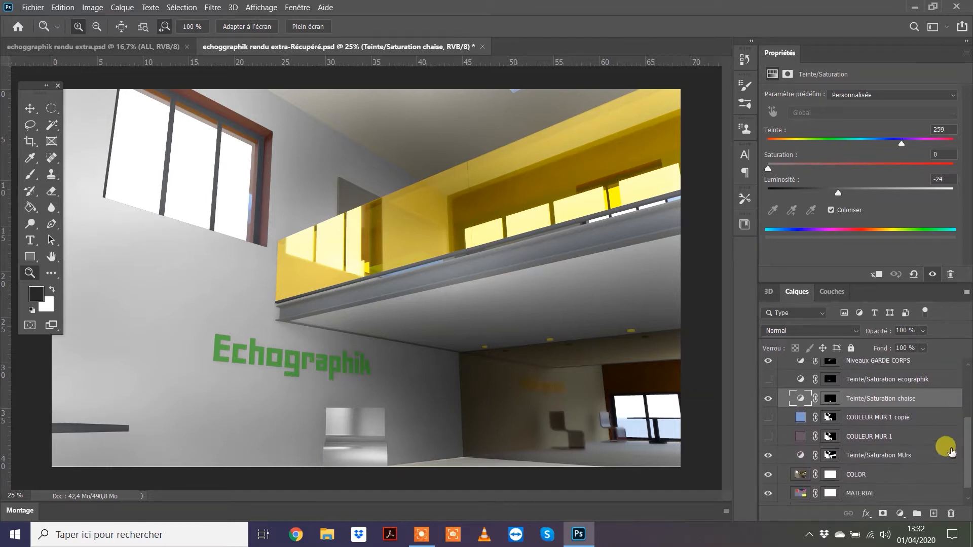
left_click(768, 417)
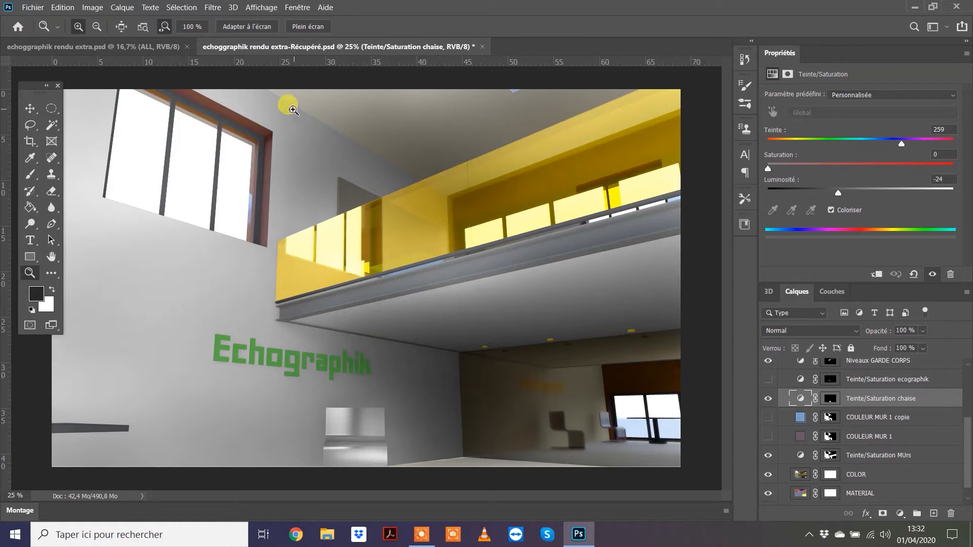
left_click(768, 417)
left_click(769, 418)
left_click(768, 437)
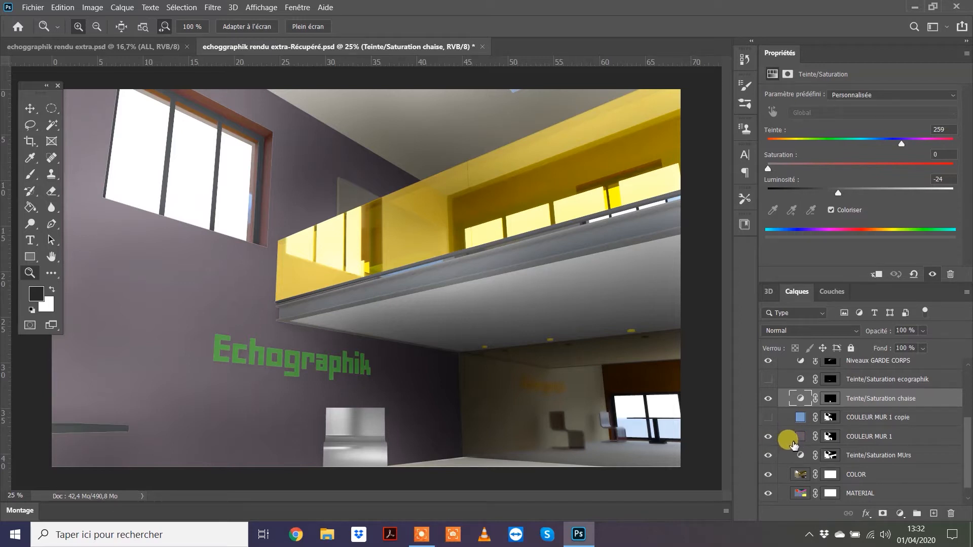
left_click(768, 437)
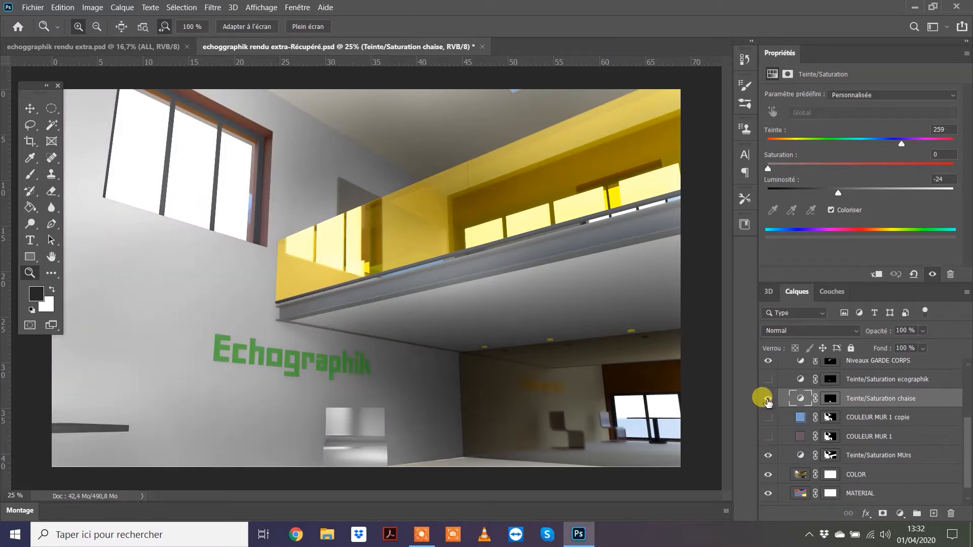
Show COULEUR MUR 1 and COULEUR MUR 1 copie together, comparing the walls with each of them and Teinte/Saturation MUrs switched off
left_click(768, 437)
left_click(769, 418)
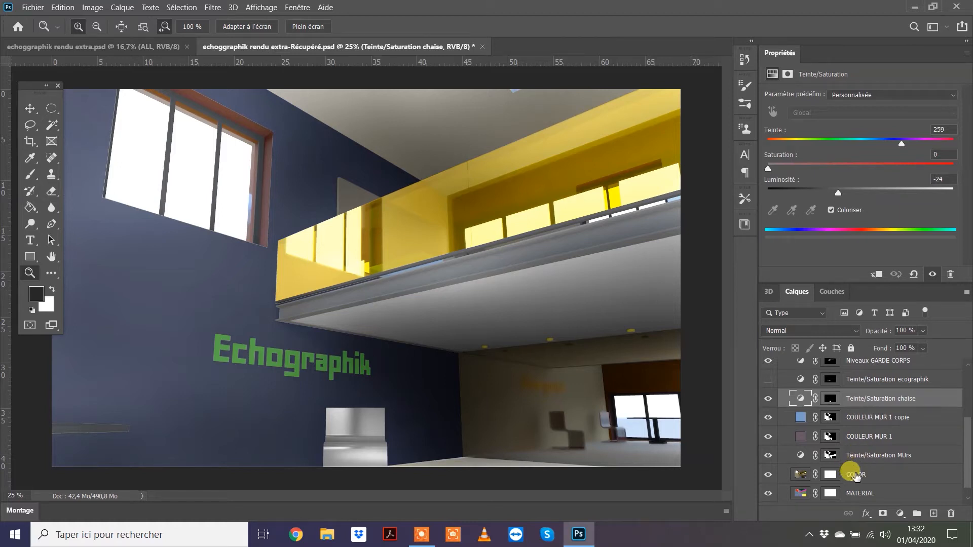
left_click(768, 456)
left_click(769, 456)
left_click(768, 437)
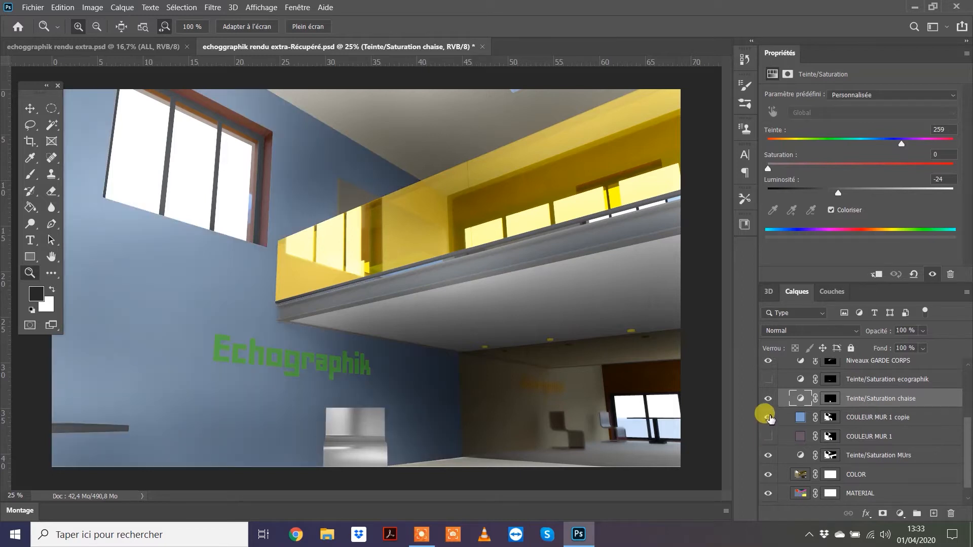
left_click(769, 420)
left_click(768, 437)
left_click(768, 418)
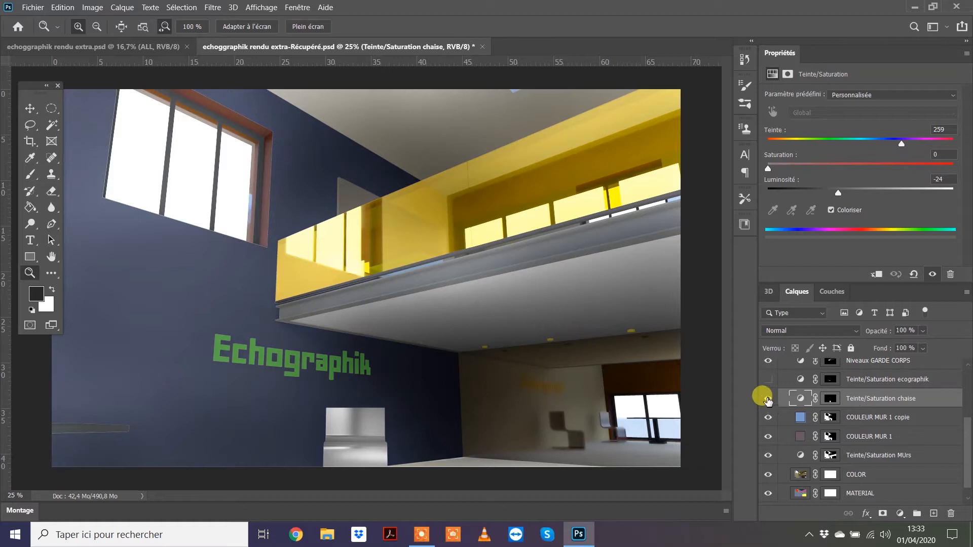
Show Teinte/Saturation ecographik and hide COULEUR MUR 1, comparing the railing with and without Niveaux GARDE CORPS
left_click(769, 379)
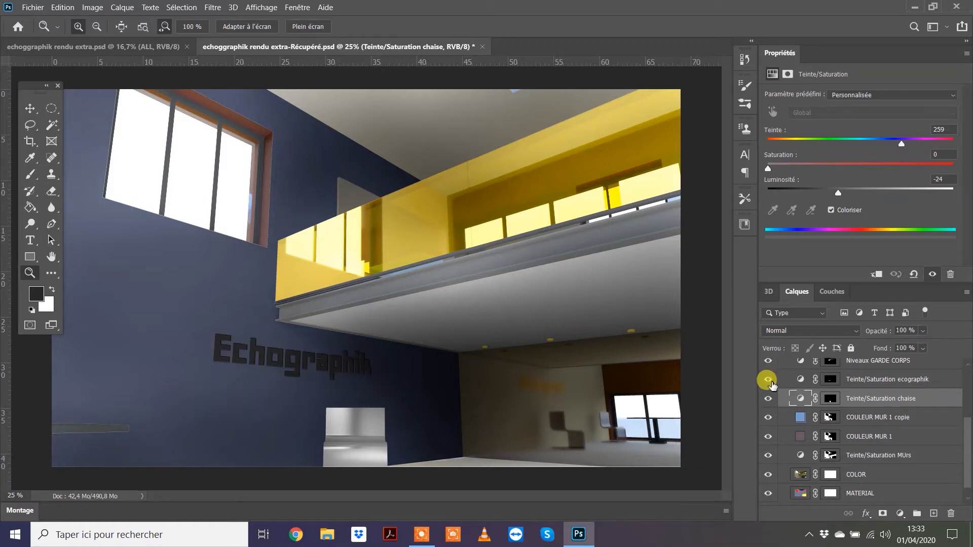
scroll(769, 380, "up", 2)
left_click(768, 468)
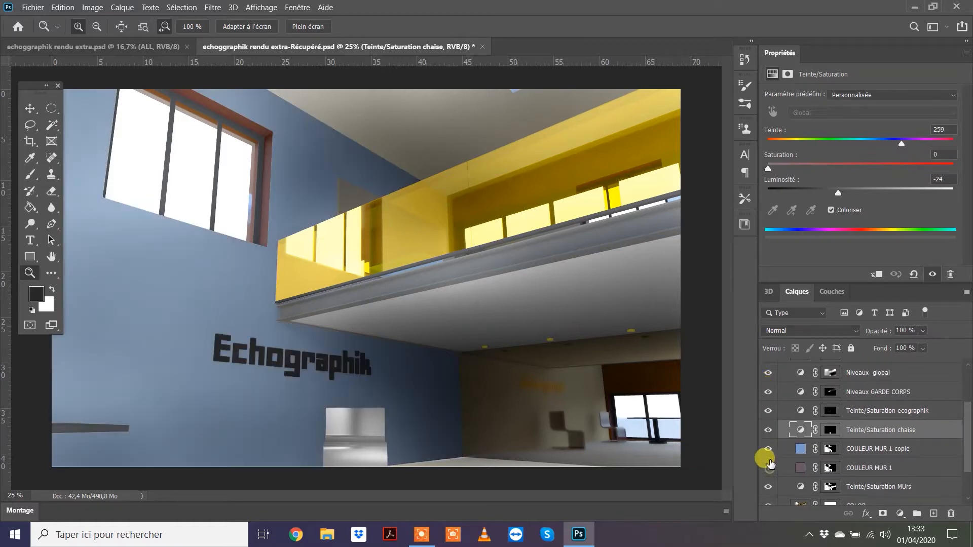
left_click(768, 393)
left_click(767, 393)
Show the AO and GODRAYS layers in the 1-CORRECTION TONS ET COULEURS group
scroll(768, 378, "up", 2)
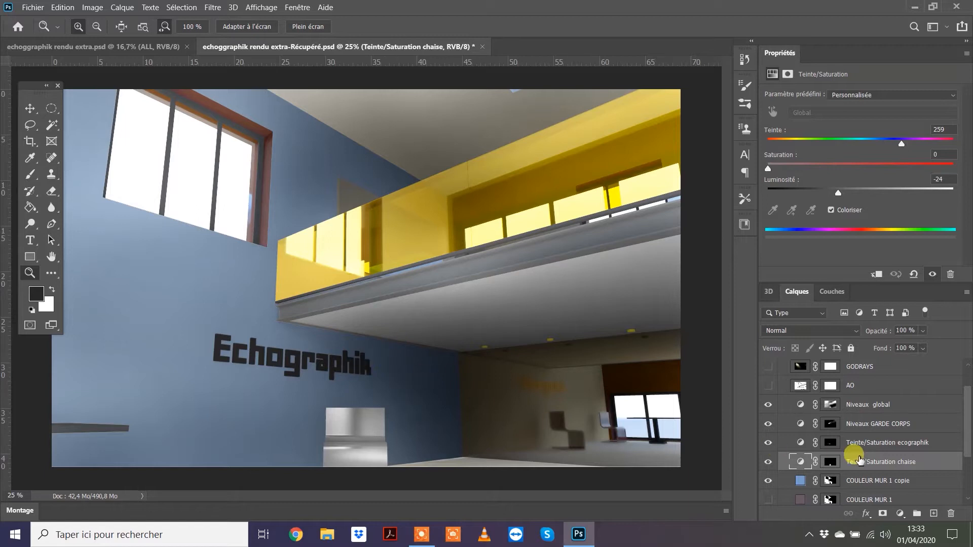
left_click_drag(968, 430, 964, 473)
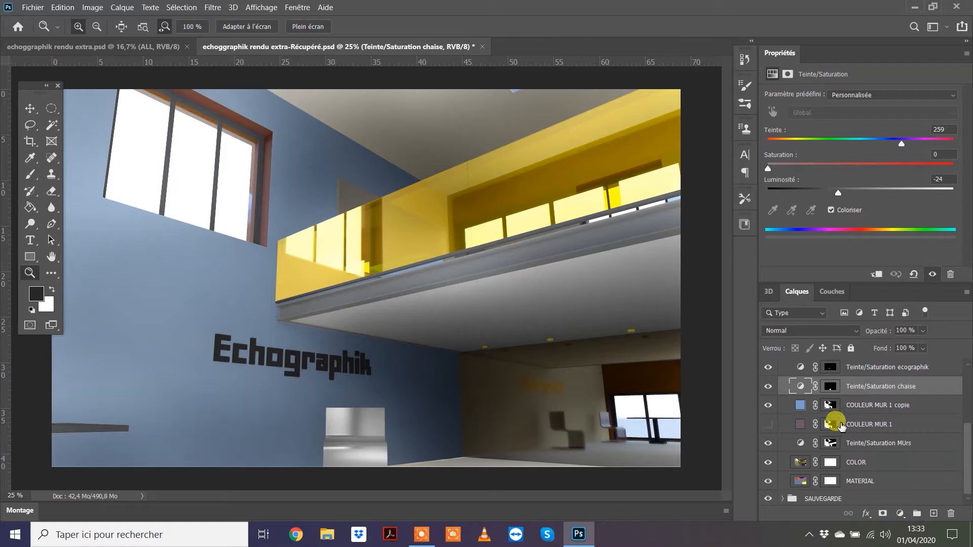
left_click_drag(968, 446, 966, 398)
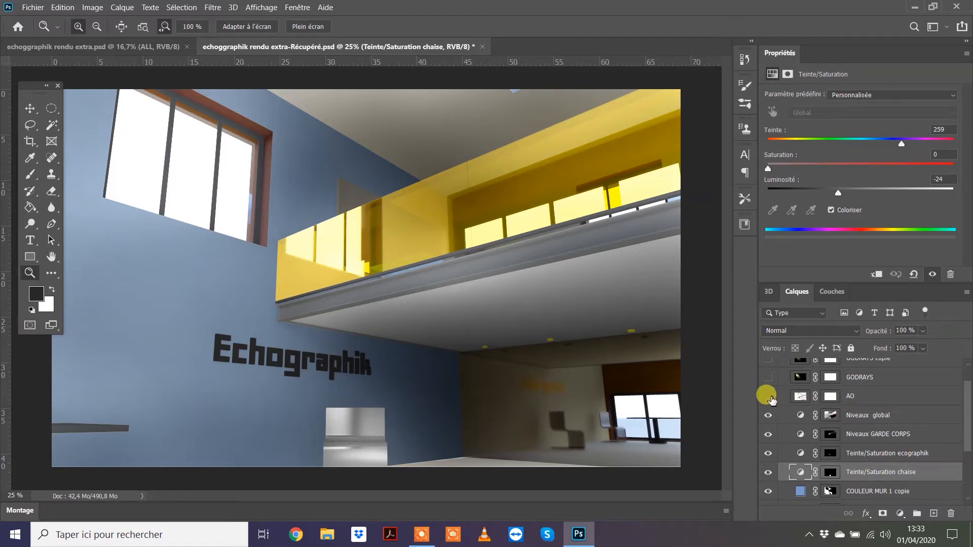
left_click(769, 398)
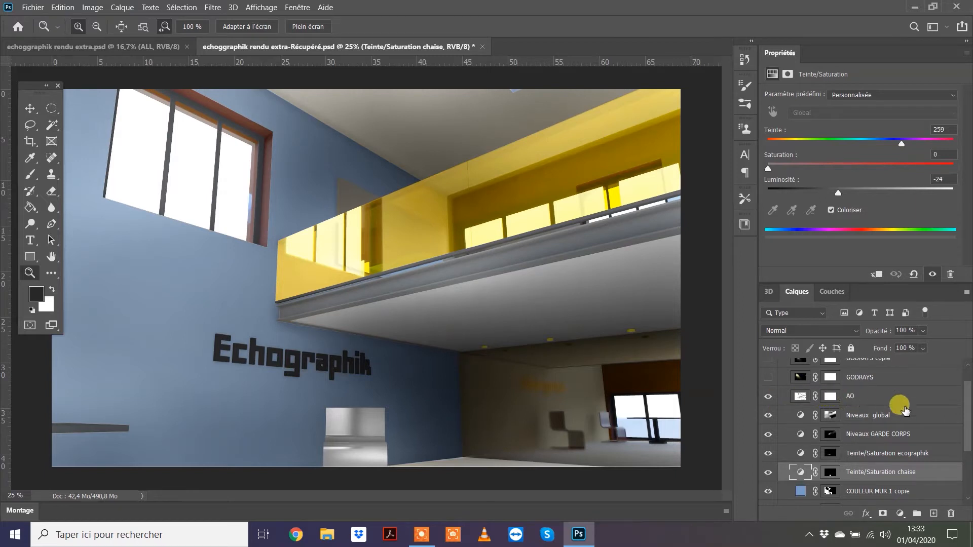
left_click_drag(968, 418, 968, 397)
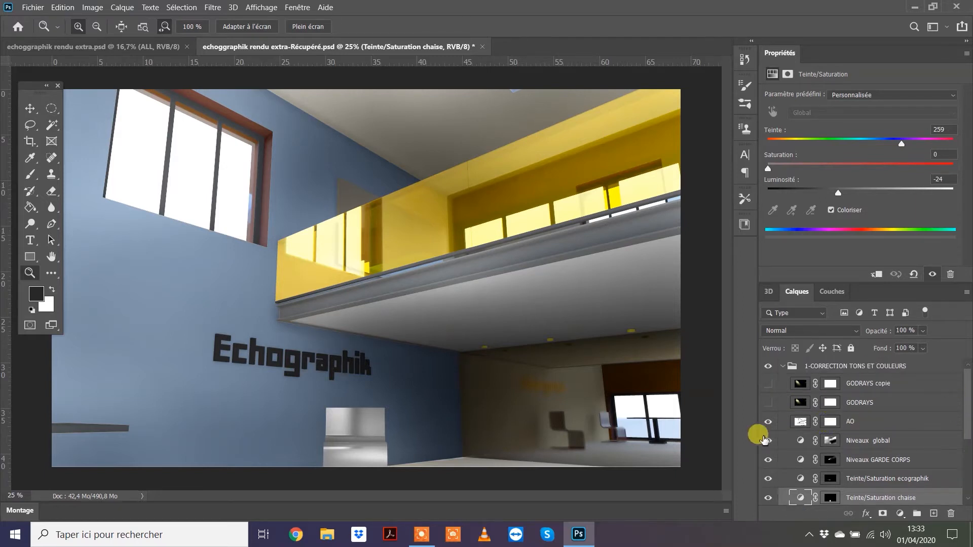
left_click(768, 403)
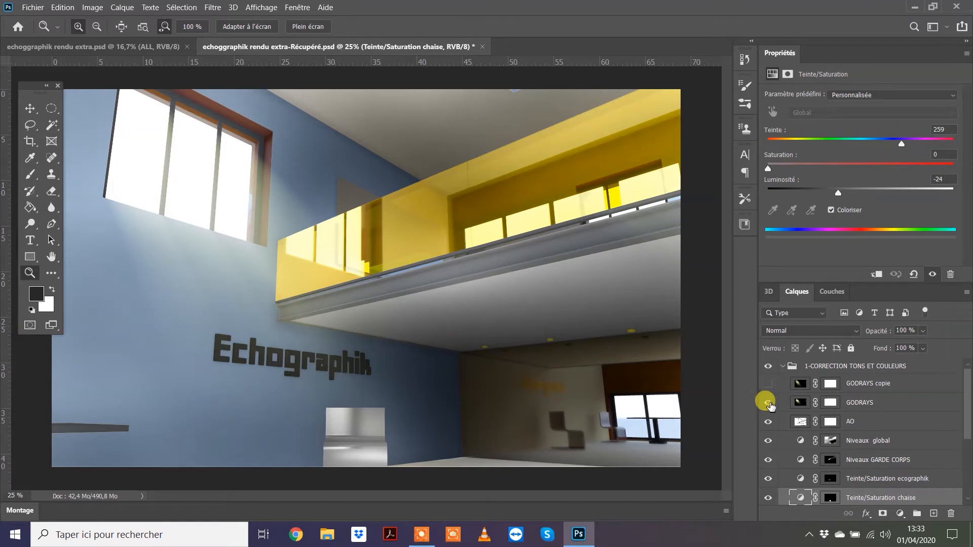
Show the GODRAYS copie layer, comparing the light rays with and without it
left_click(769, 385)
left_click(769, 385)
left_click(769, 384)
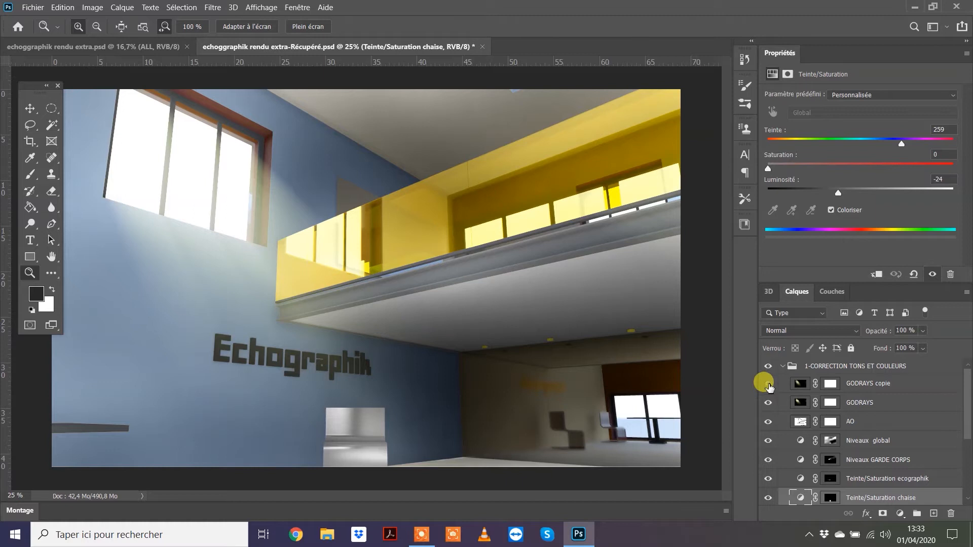
left_click(768, 384)
left_click(768, 384)
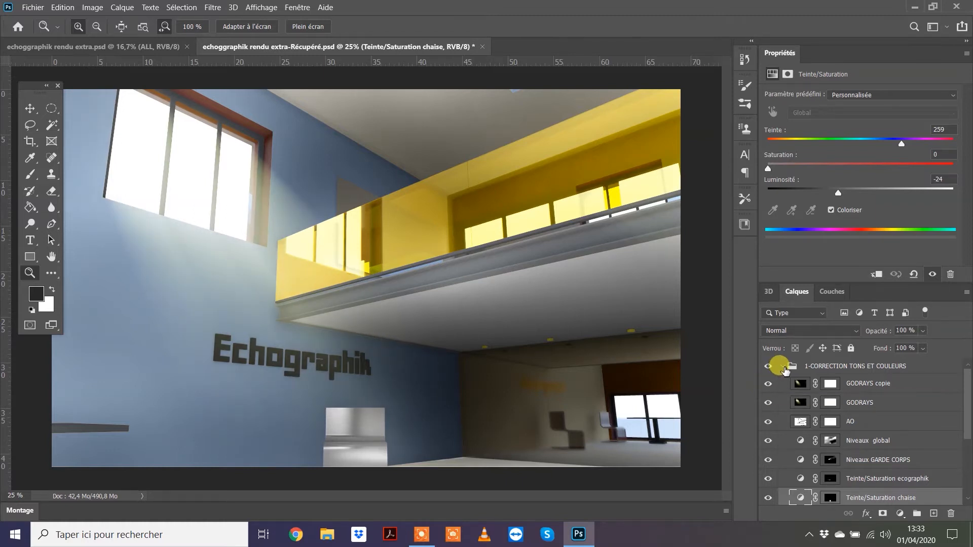
Collapse the 1-CORRECTION TONS ET COULEURS group, clear the layer selection and hide the group
left_click(785, 369)
left_click(826, 431)
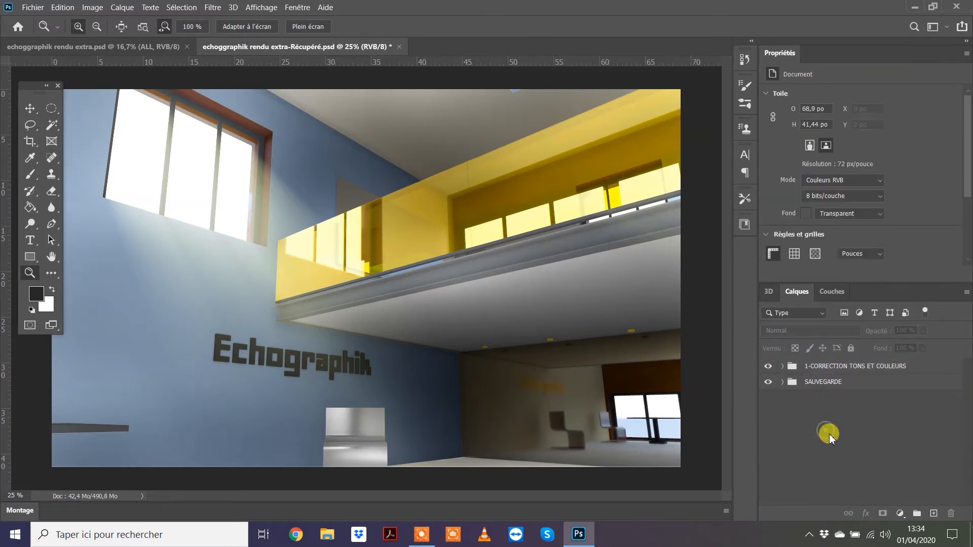
left_click(769, 368)
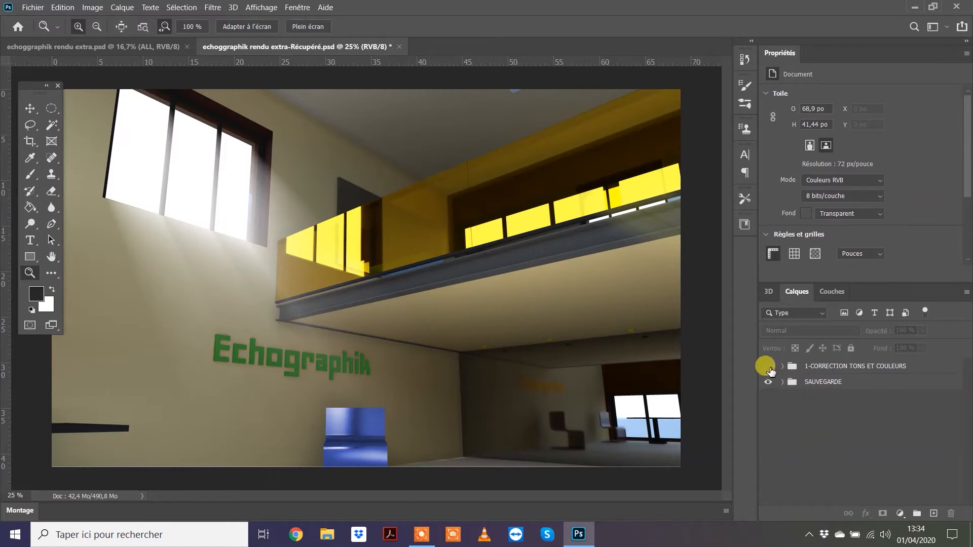
Duplicate the SAUVEGARDE group in the same document under the name DEMO TONS ET COULEURS
left_click(811, 382)
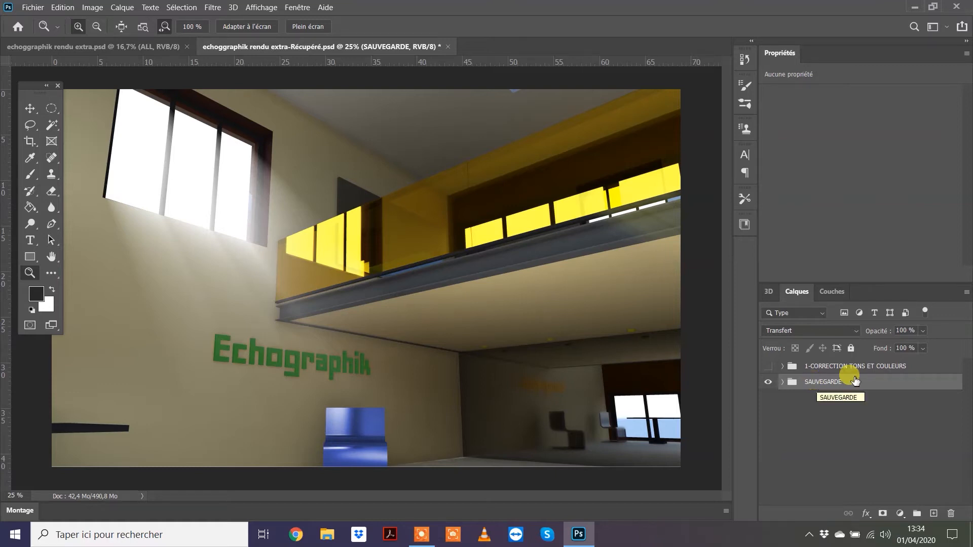
left_click(966, 293)
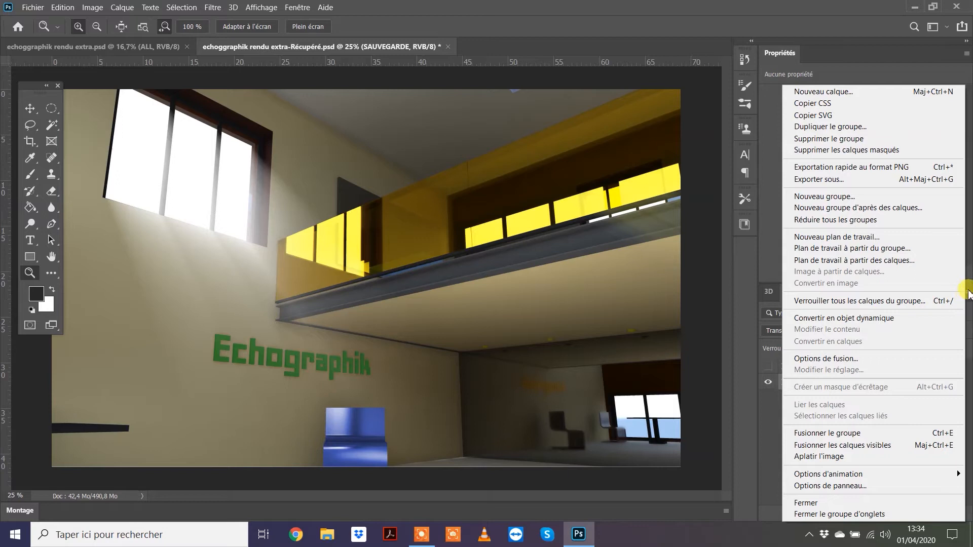
left_click(853, 127)
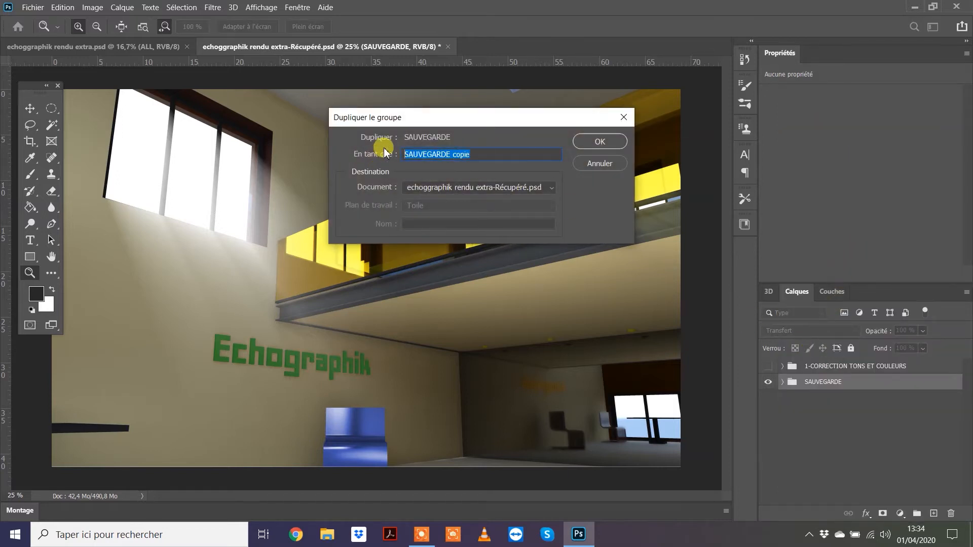
type("DEM")
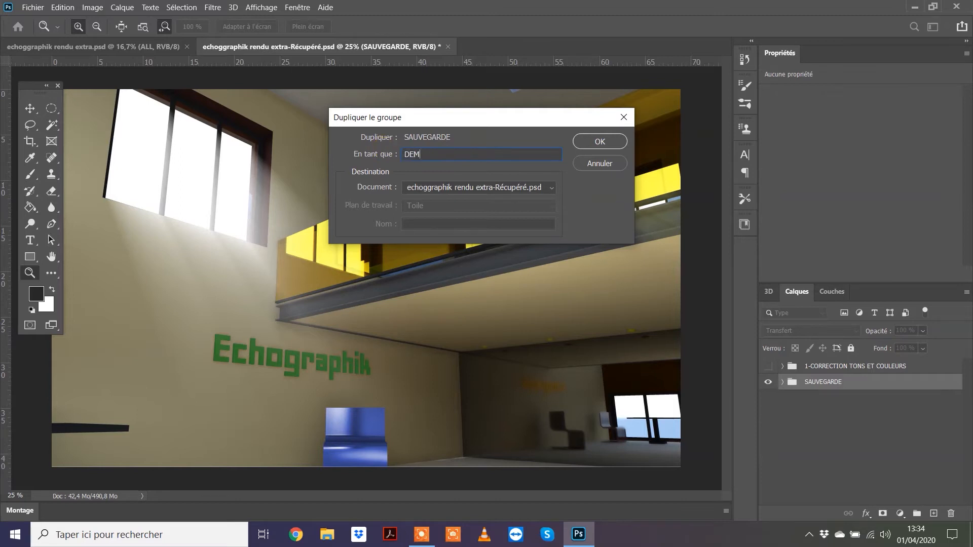
type("O TONS ET COULEURS")
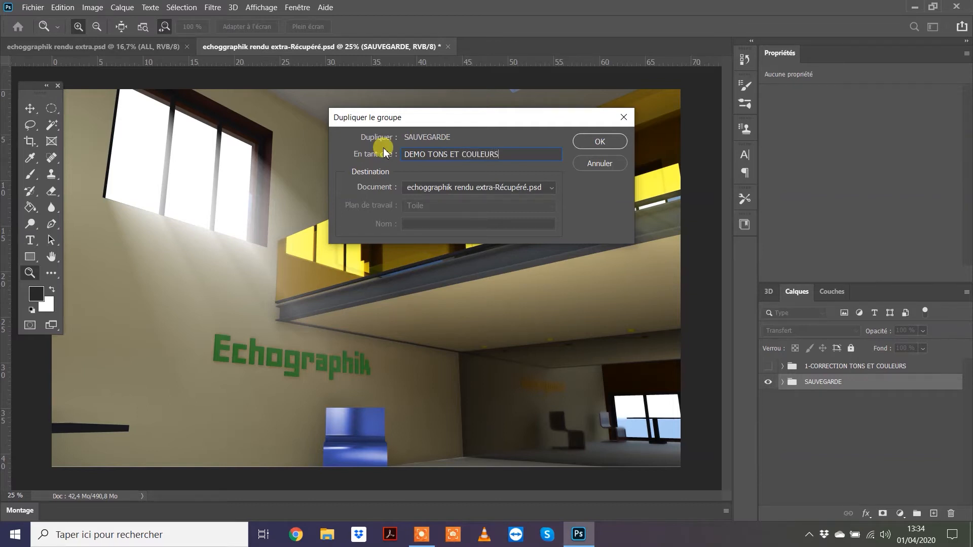
left_click(600, 142)
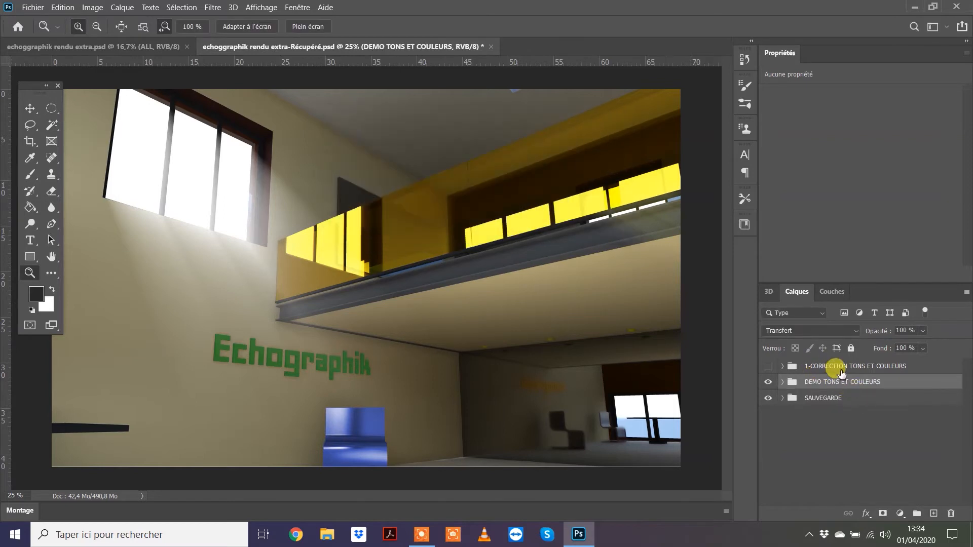
Move the 1-CORRECTION TONS ET COULEURS group below SAUVEGARDE and hide the SAUVEGARDE group
left_click_drag(829, 374, 777, 402)
left_click(768, 398)
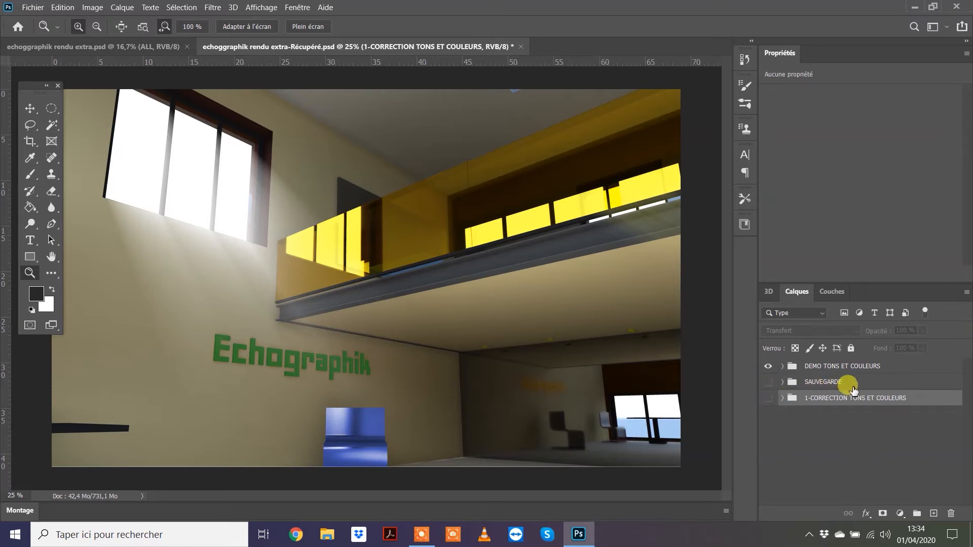
Delete the ALL, BACKGROUND, OBJECT and ZBUFFER layers from the DEMO TONS ET COULEURS group
left_click(783, 367)
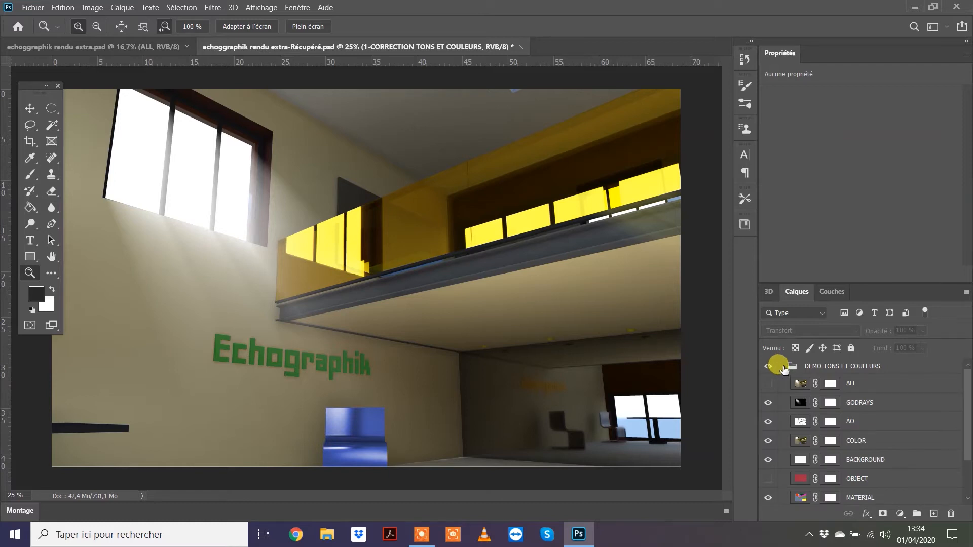
left_click(852, 385)
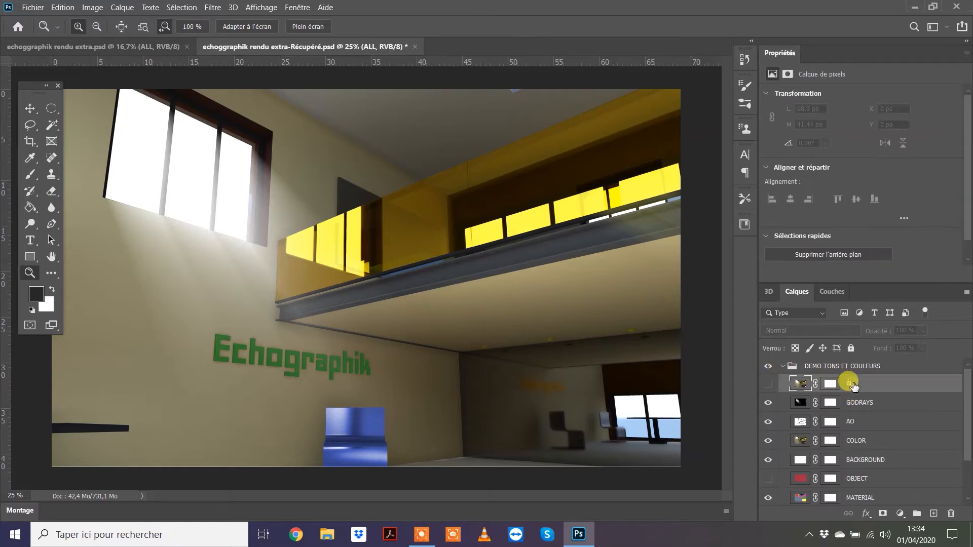
left_click(868, 462)
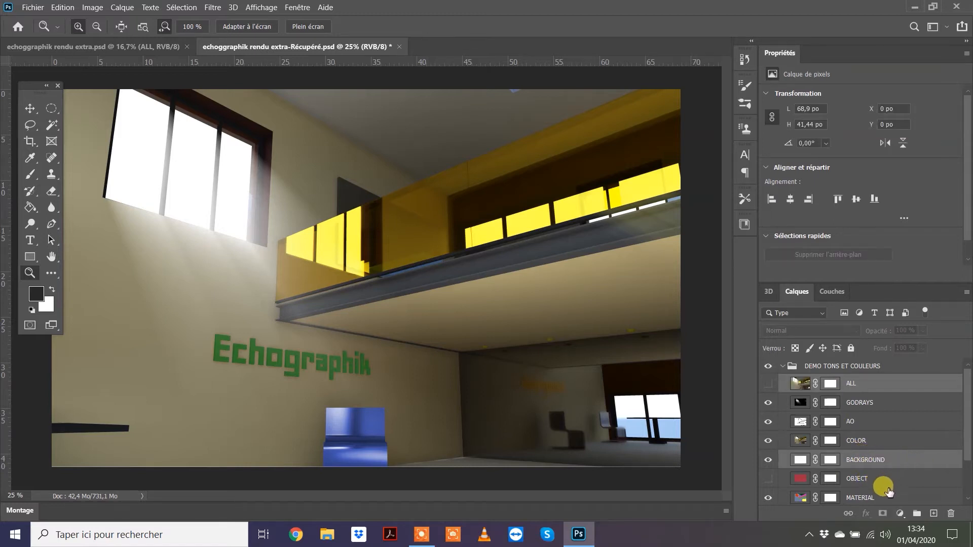
left_click(882, 480, "ctrl")
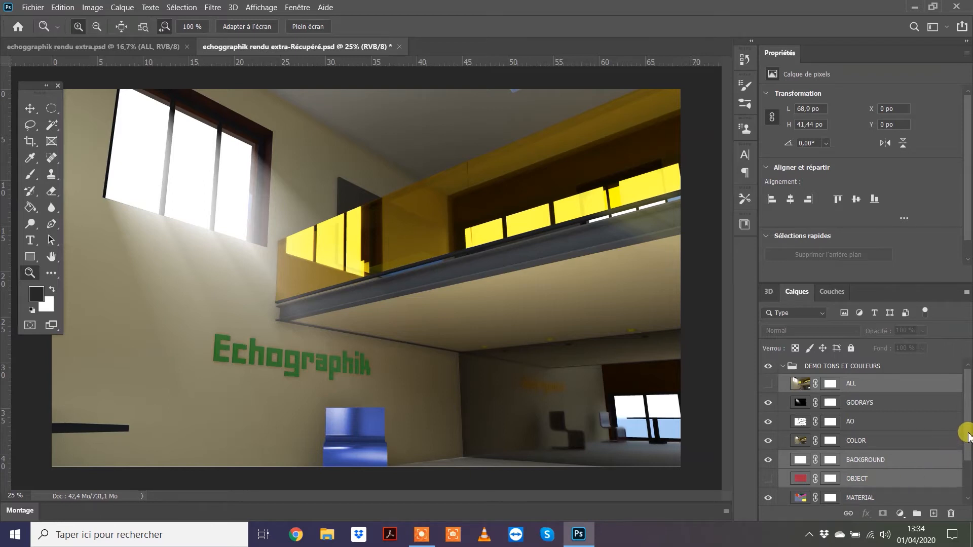
scroll(969, 435, "down", 3)
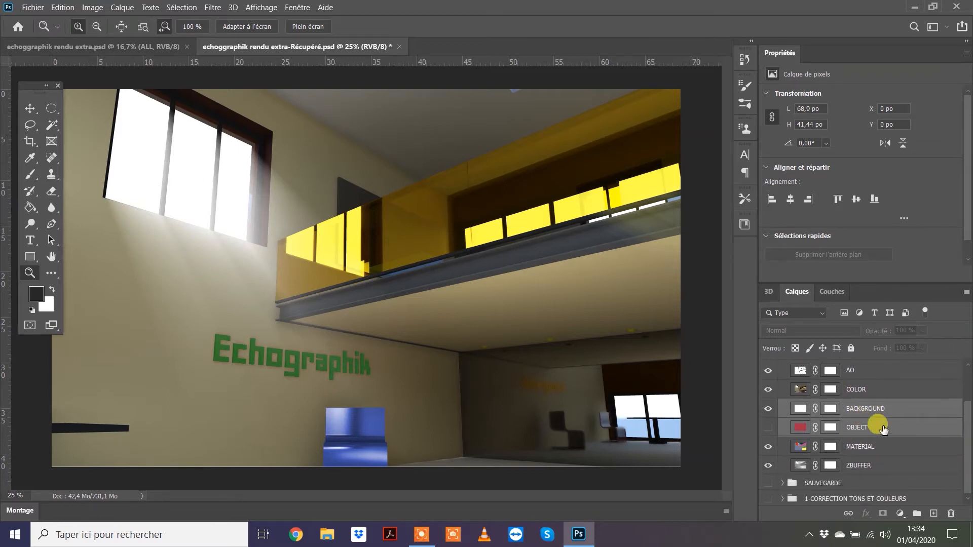
left_click(860, 466, "ctrl")
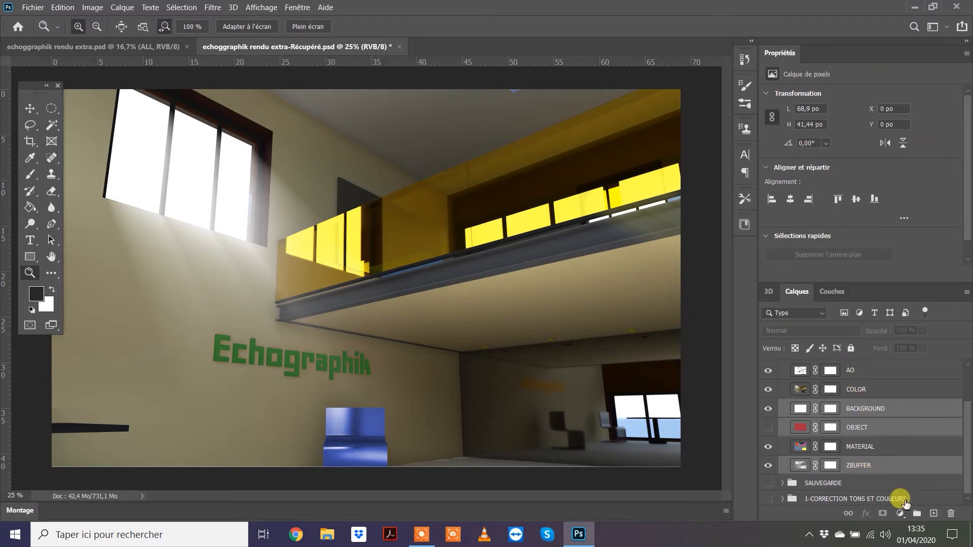
left_click(951, 514)
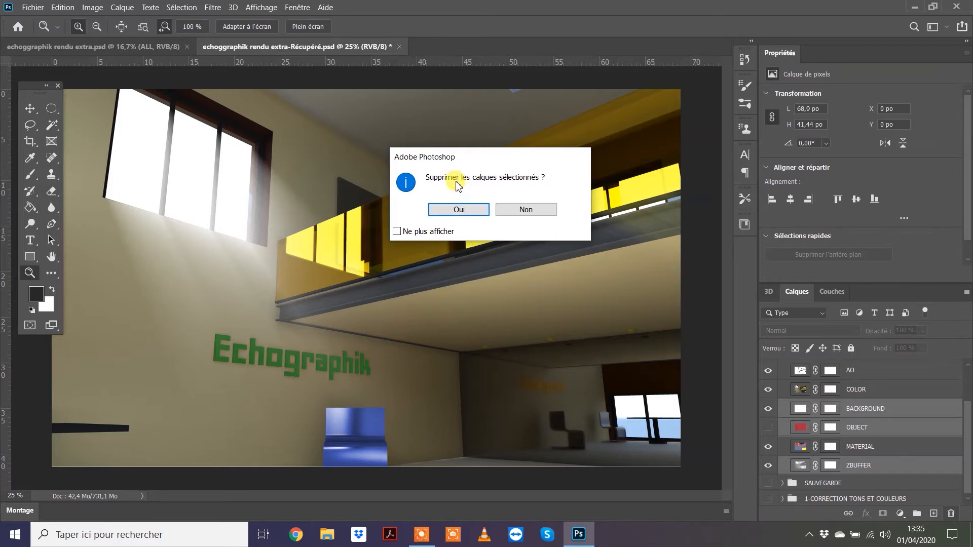
left_click(459, 209)
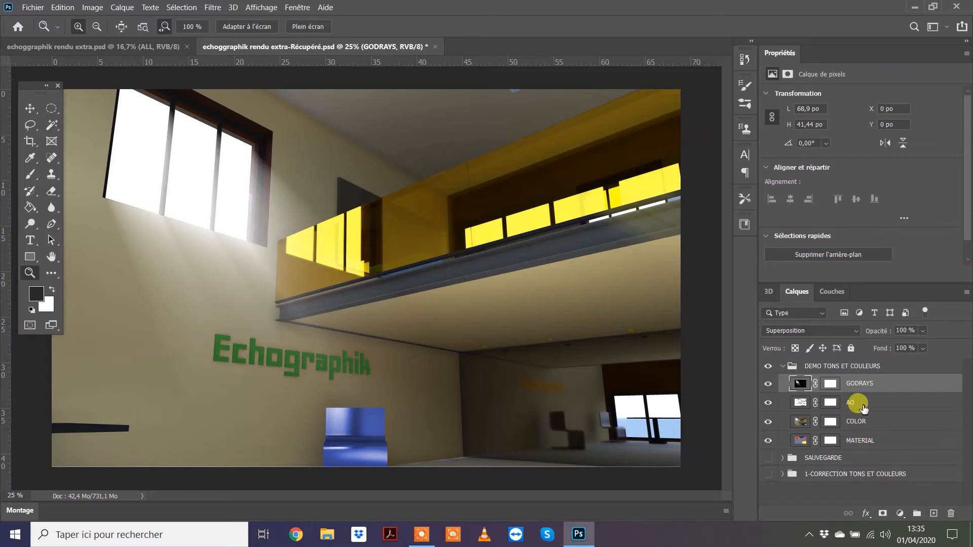
Hide the GODRAYS and AO layers in the DEMO TONS ET COULEURS group and make COLOR the active layer
left_click(769, 384)
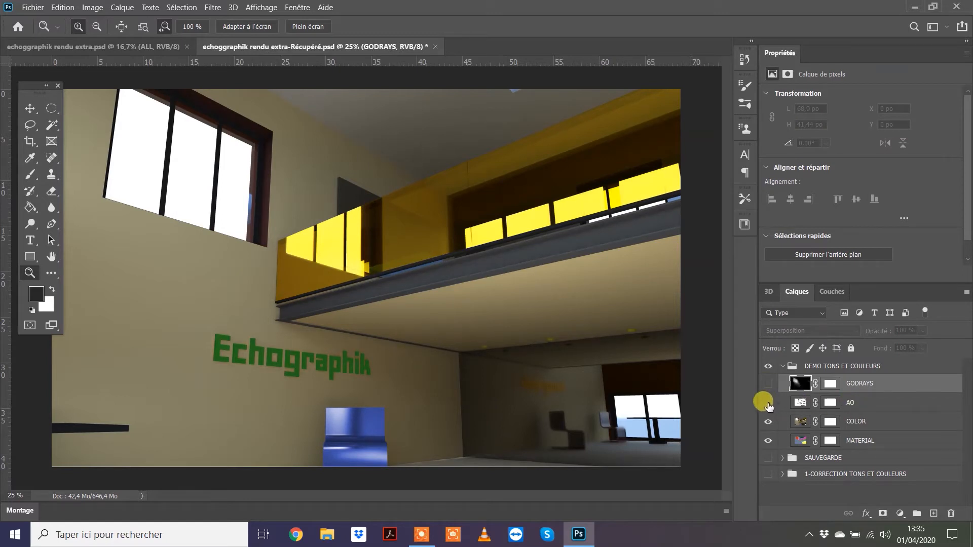
left_click(769, 403)
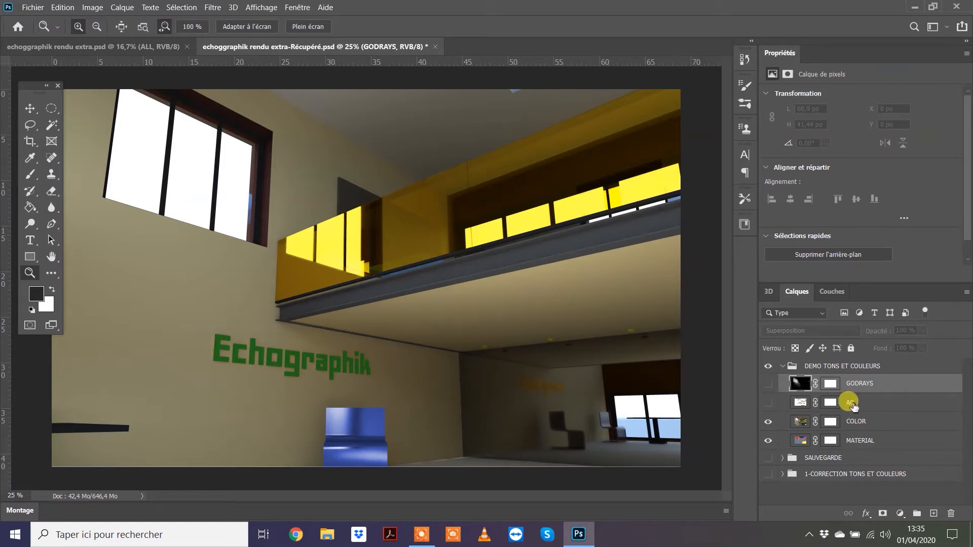
left_click(860, 425)
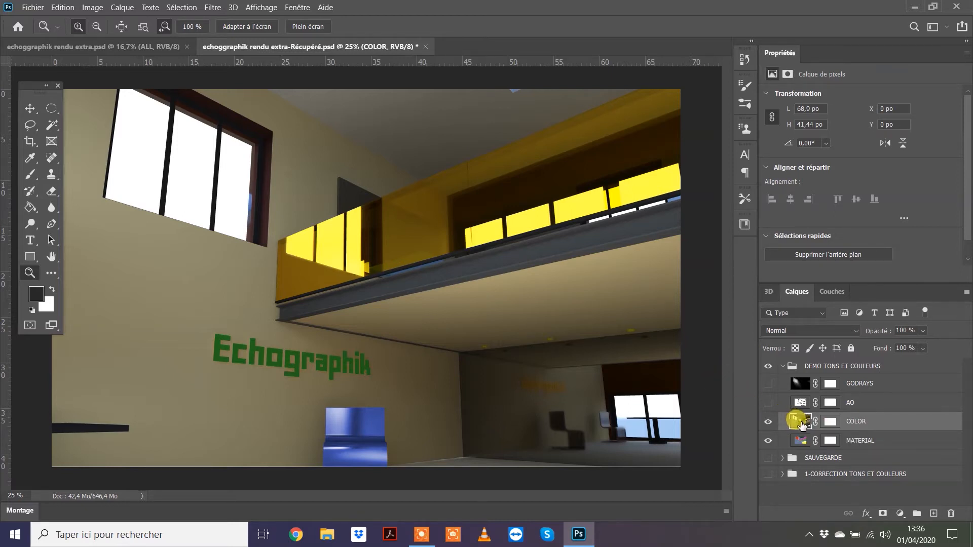
Add a Levels adjustment layer named NIVEAUX GLOBAL above the COLOR layer
left_click(94, 8)
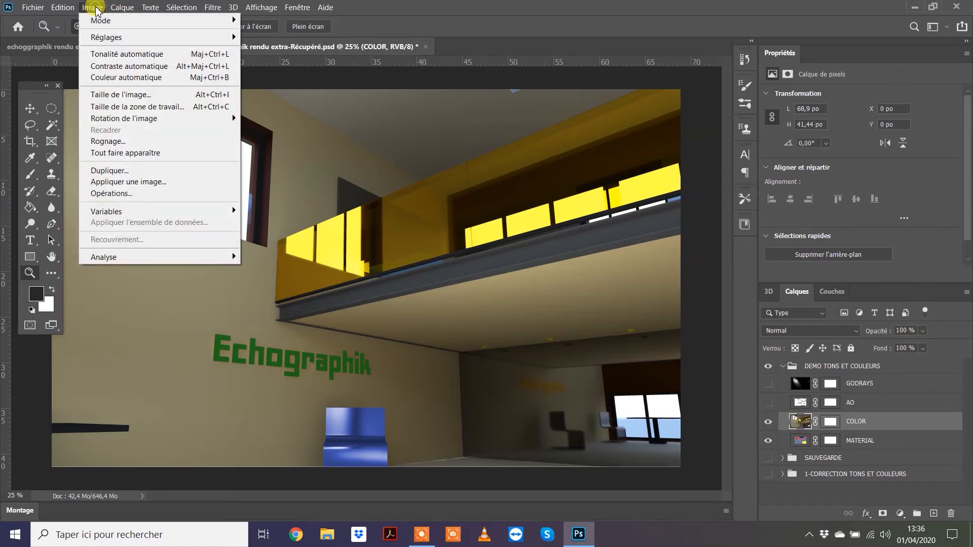
mouse_move(123, 11)
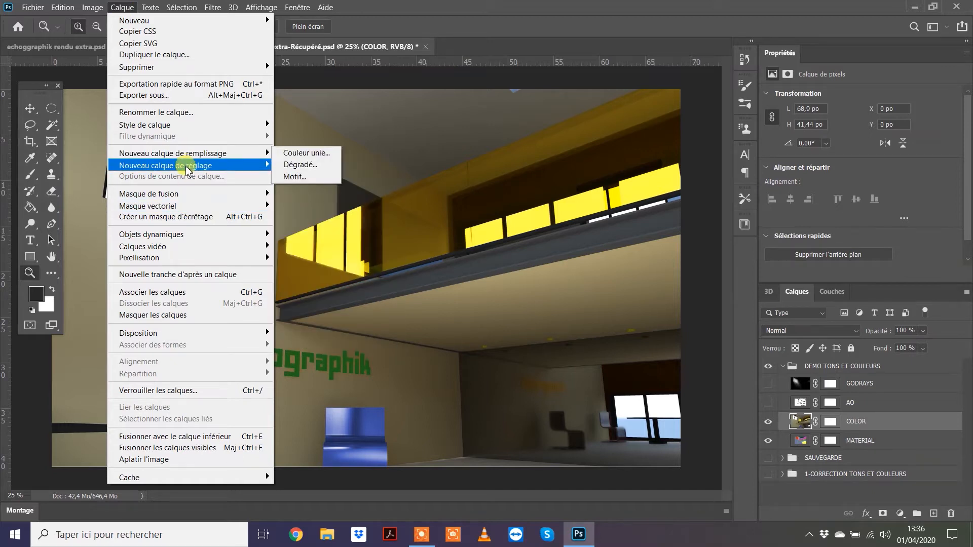
mouse_move(188, 169)
left_click(316, 177)
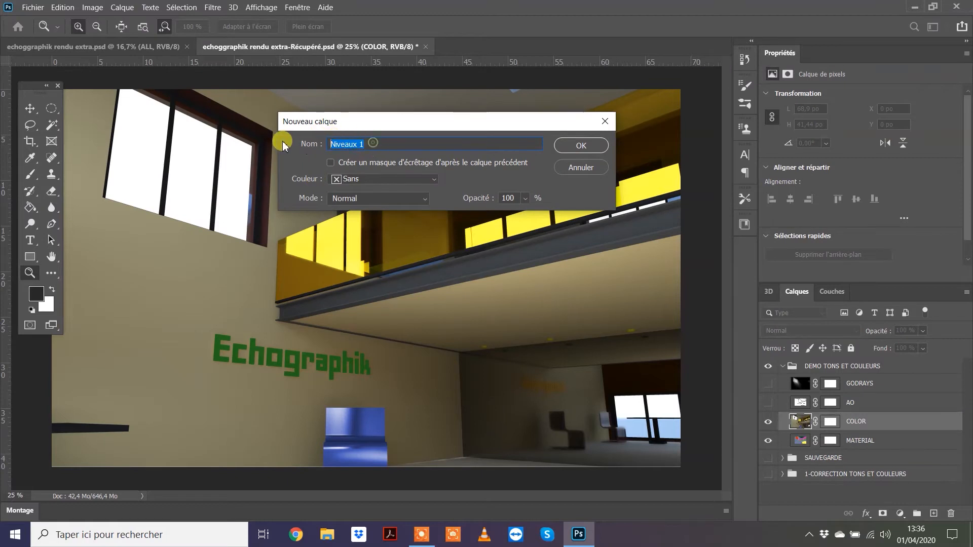
type("n")
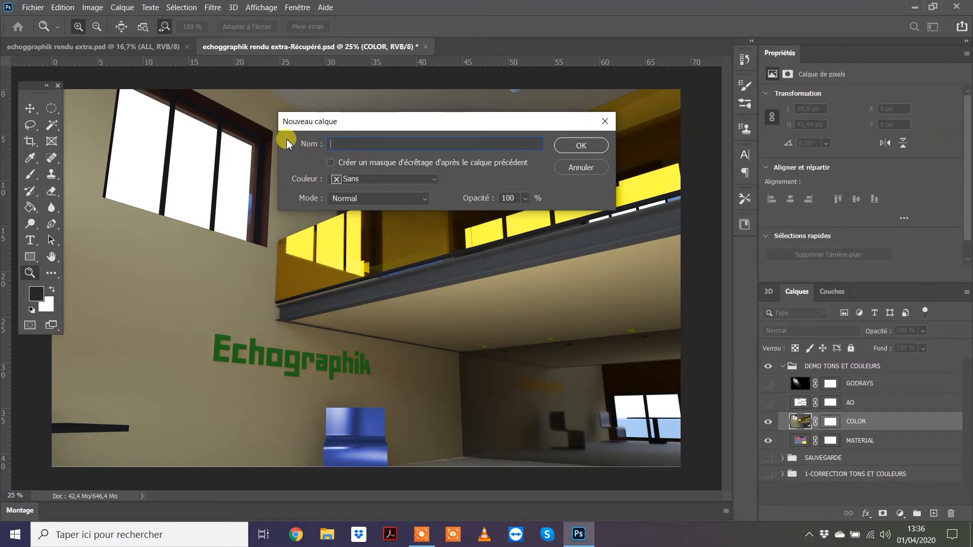
type("NIVEAUX GLOBAL")
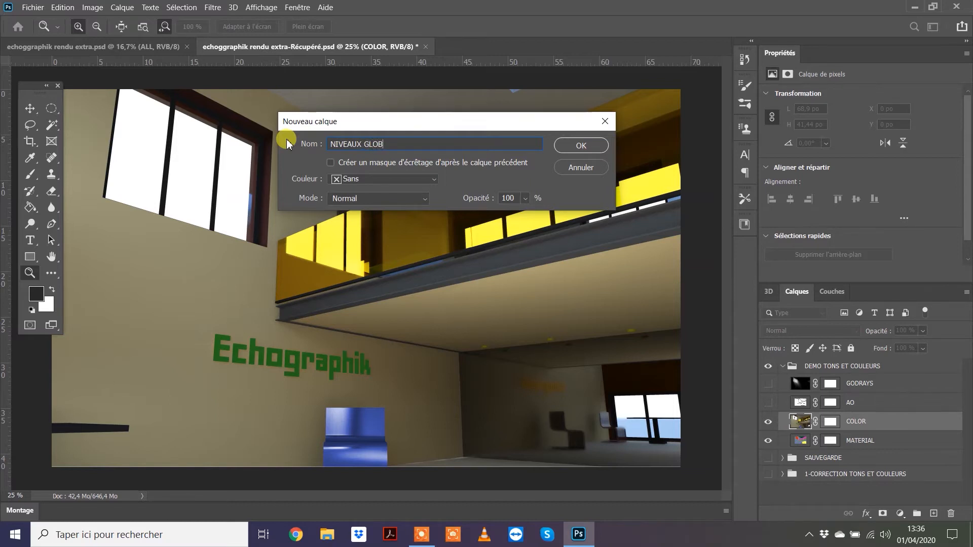
left_click(581, 146)
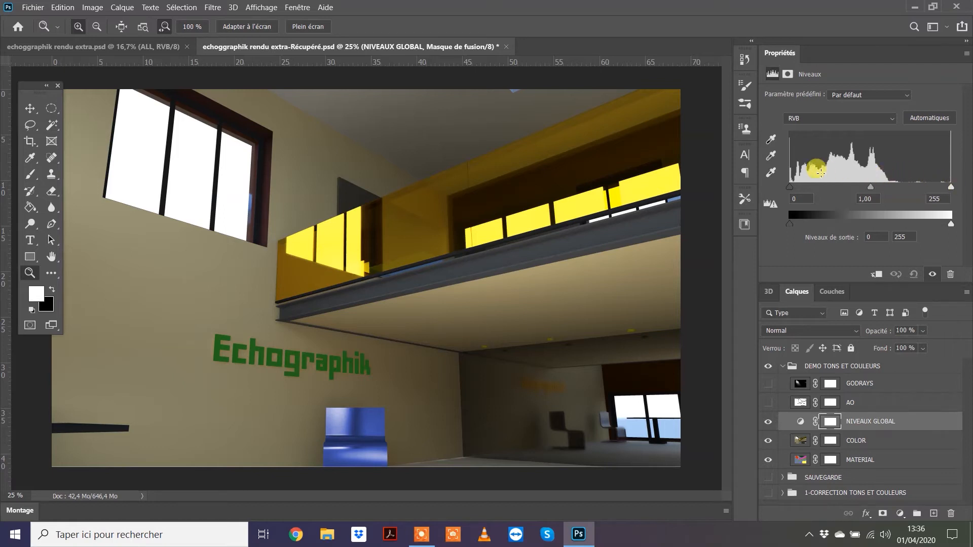
Set the NIVEAUX GLOBAL input levels to 5 for shadows, 1,53 for midtones and 175 for highlights
mouse_move(907, 182)
left_mouse_down()
mouse_move(925, 185)
mouse_move(897, 183)
mouse_move(937, 187)
mouse_move(890, 188)
mouse_move(899, 188)
left_mouse_up()
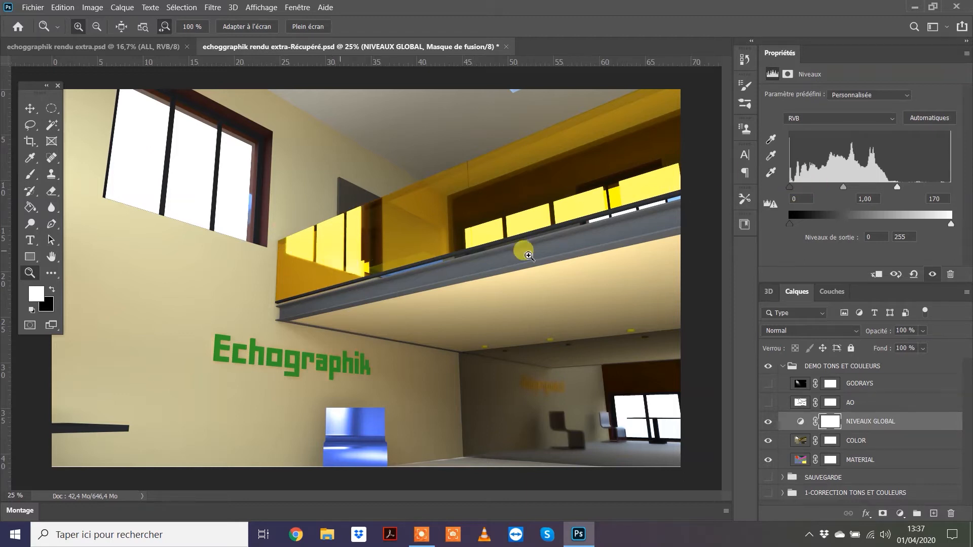
left_click_drag(897, 188, 896, 190)
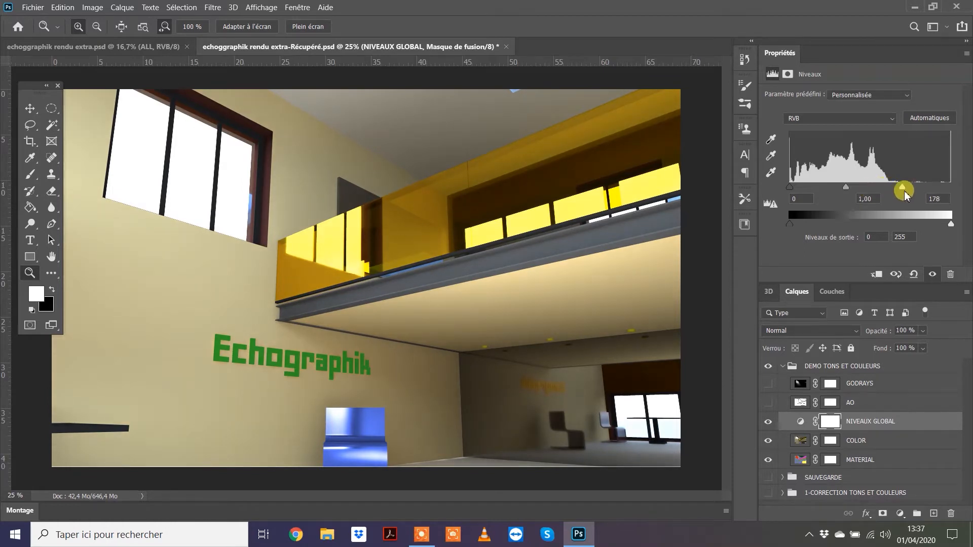
left_click_drag(900, 189, 898, 188)
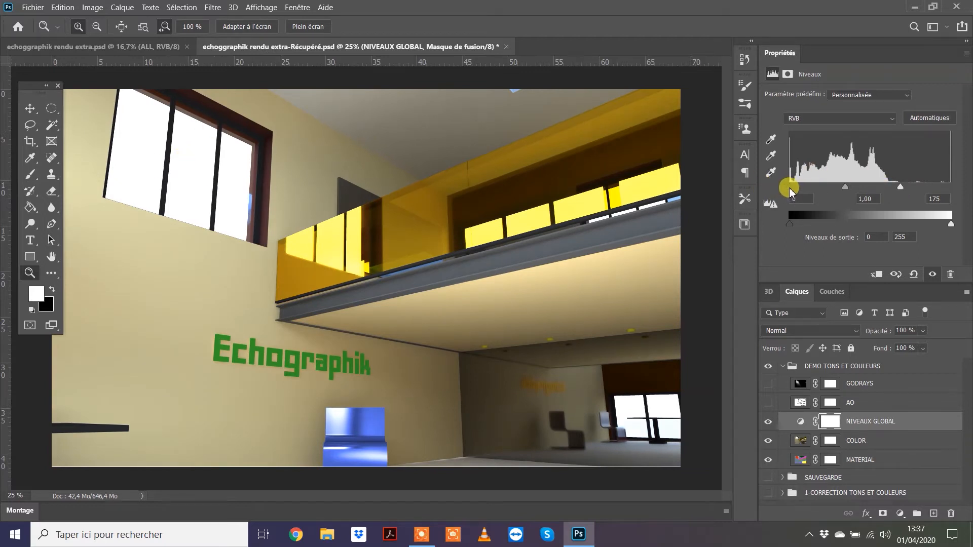
left_click(770, 172)
left_click_drag(789, 189, 795, 187)
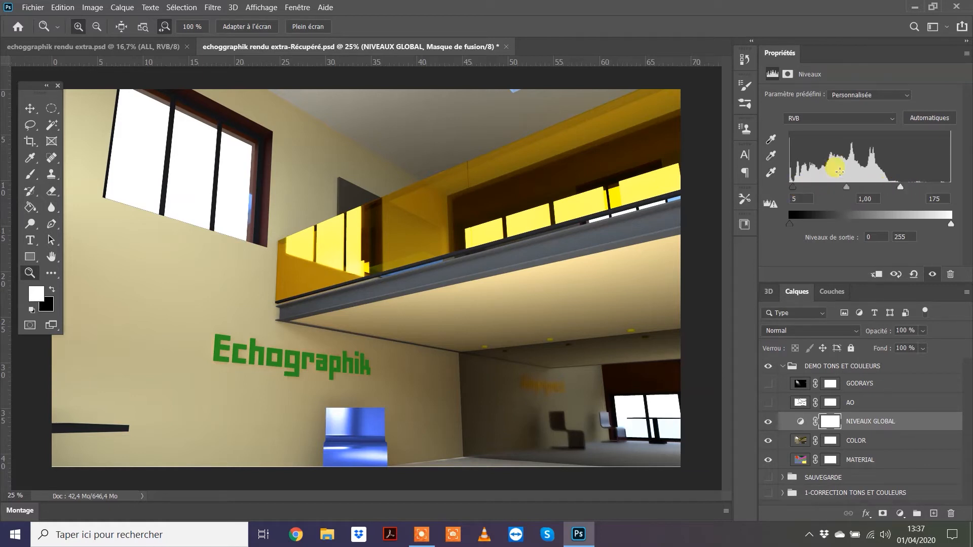
left_click_drag(850, 193, 832, 190)
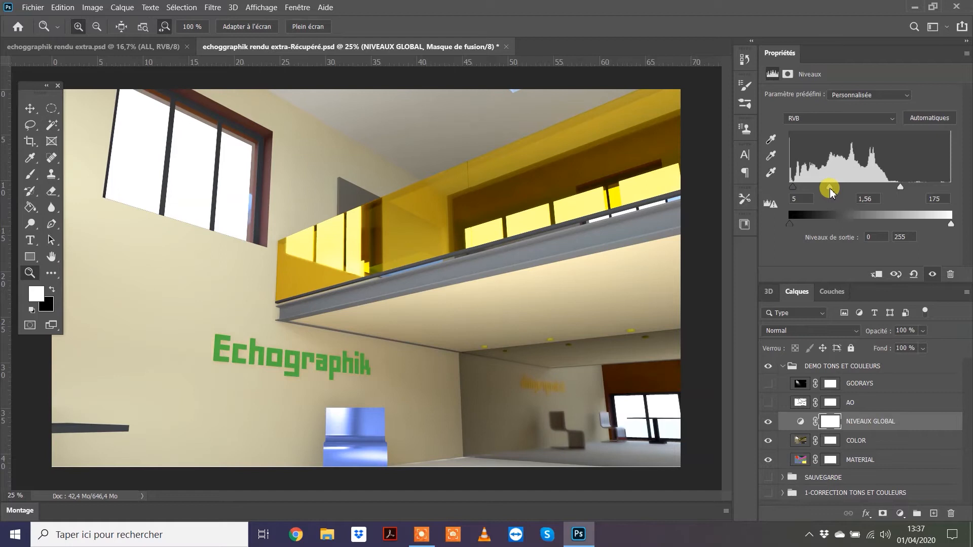
left_click_drag(831, 190, 830, 189)
left_click_drag(829, 189, 830, 191)
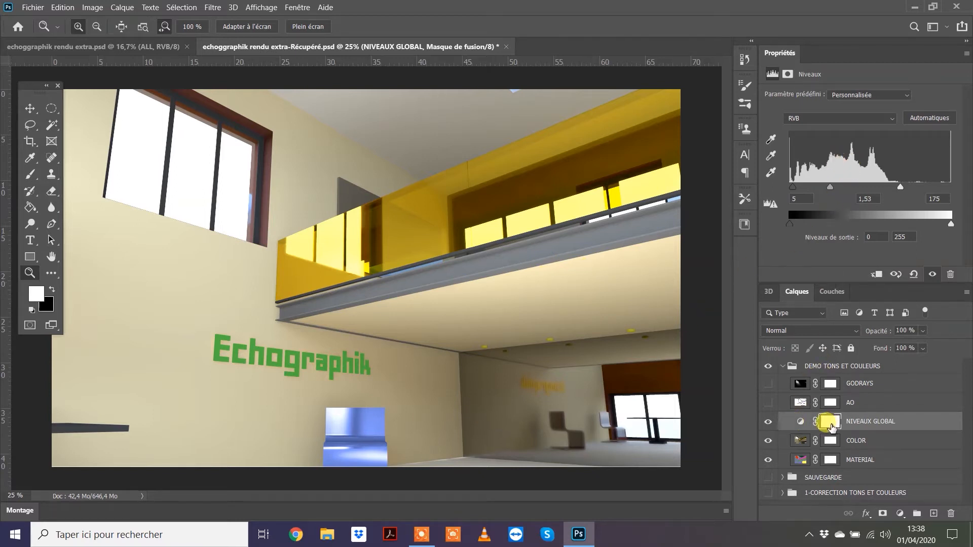
Show the NIVEAUX GLOBAL layer's mask properties, opening the Select and Mask workspace and leaving it without changes
left_click(831, 423)
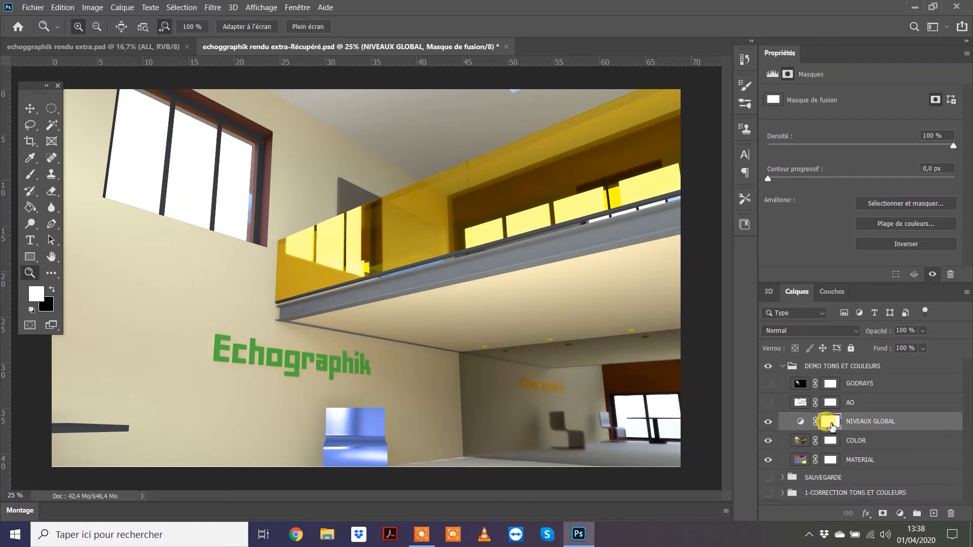
left_click(858, 424)
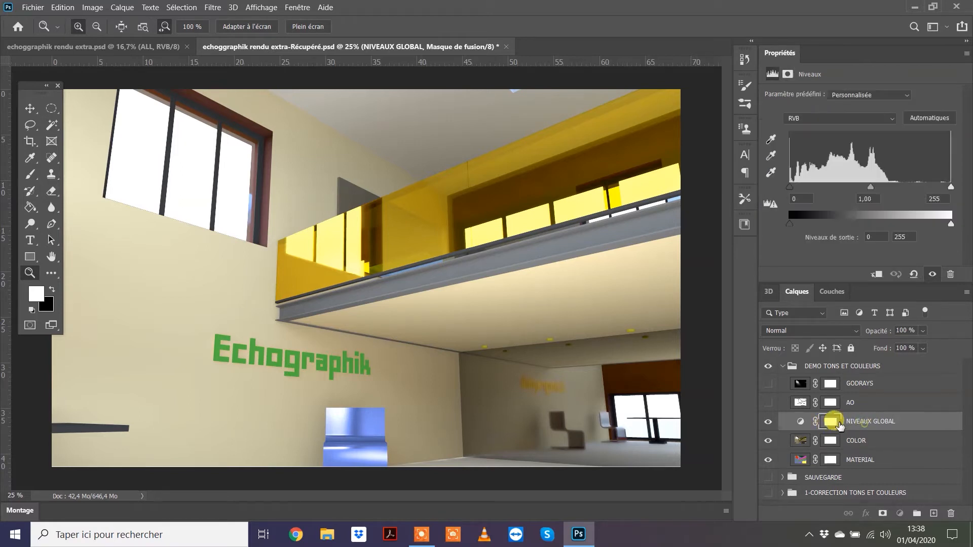
left_click(835, 423)
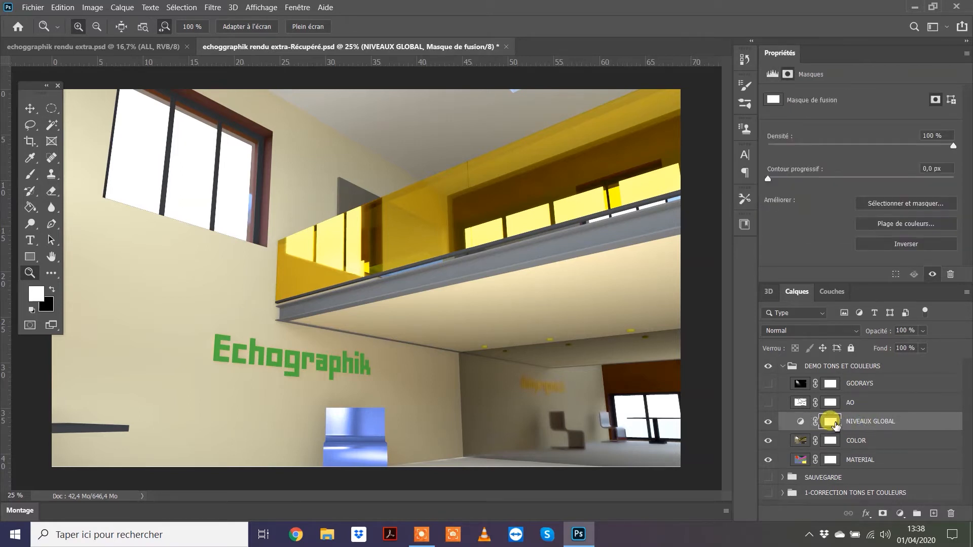
double_click(836, 424)
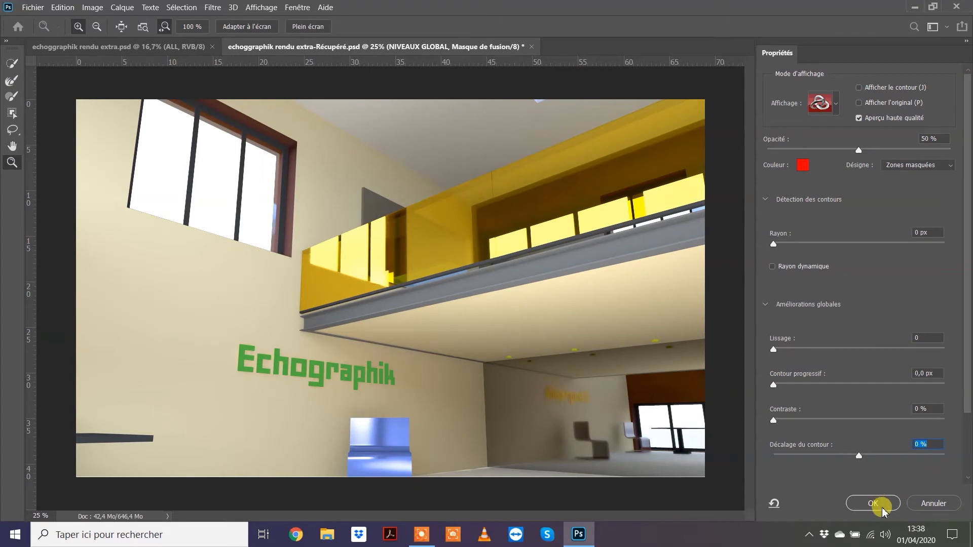
left_click(934, 504)
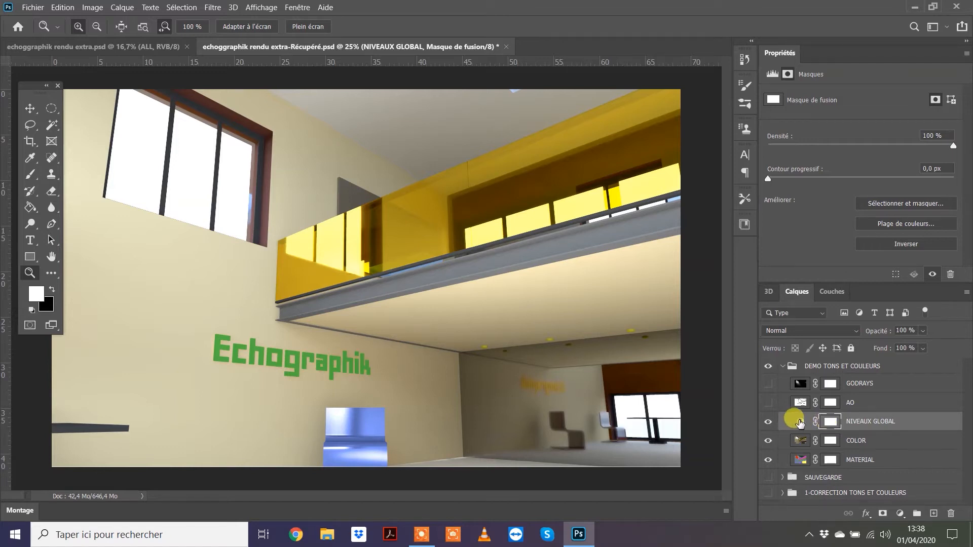
Compare the render with and without the NIVEAUX GLOBAL levels correction
left_click(768, 421)
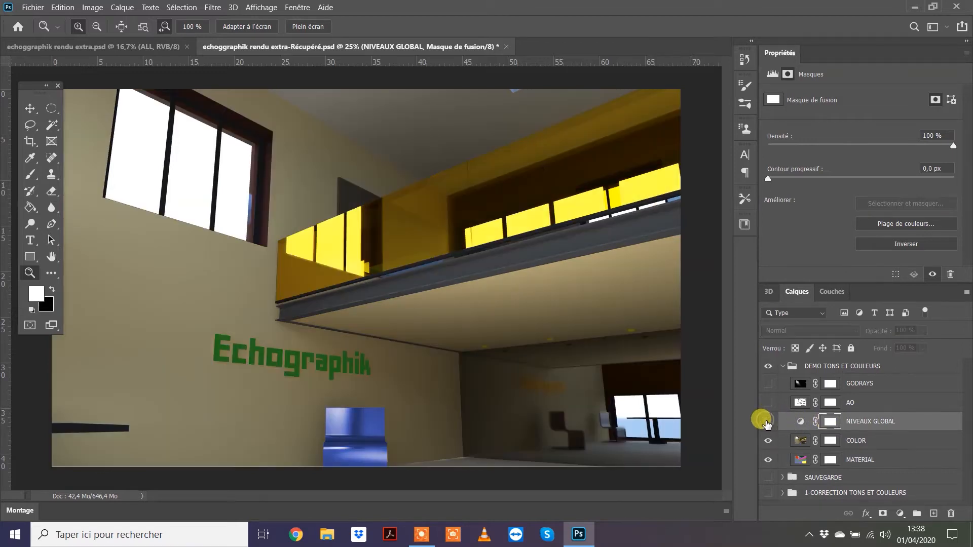
left_click(768, 423)
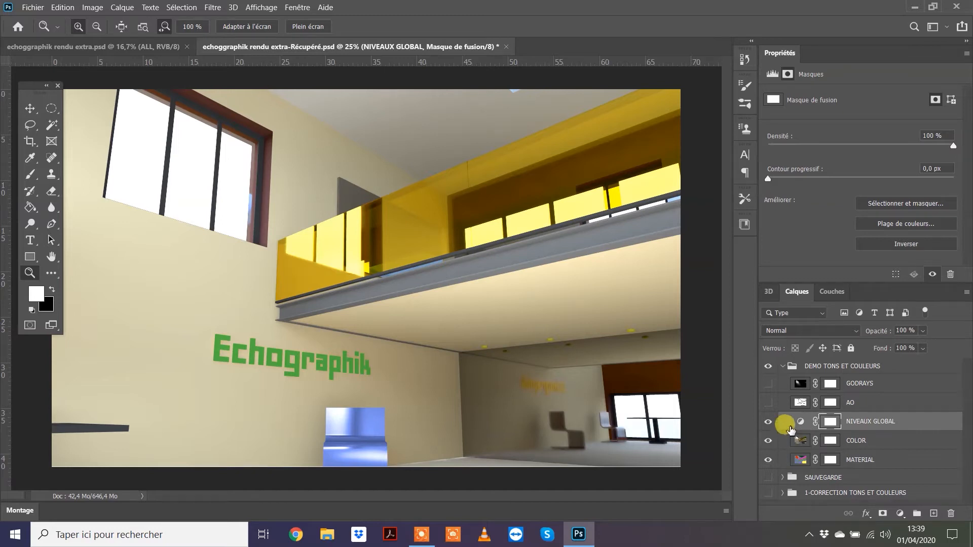
left_click(768, 421)
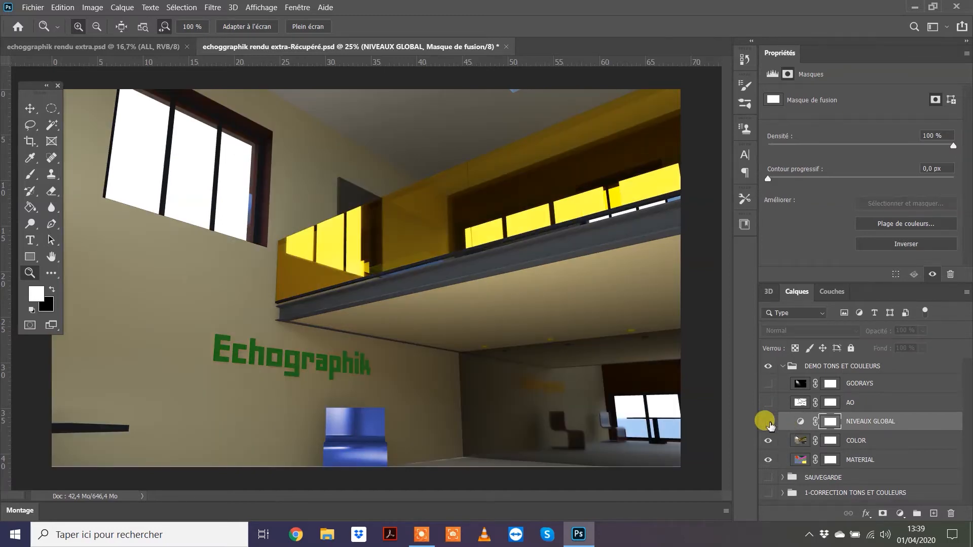
left_click(768, 422)
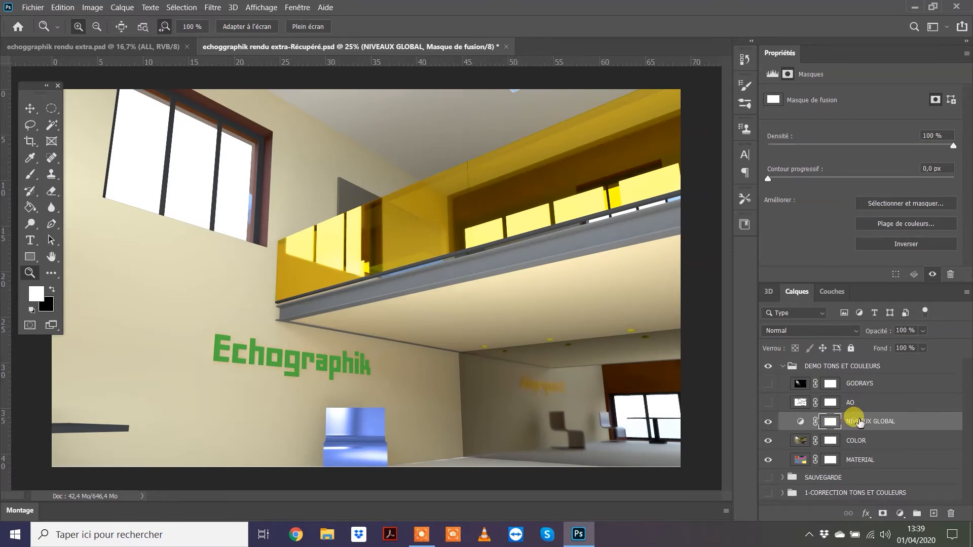
Target the NIVEAUX GLOBAL layer mask and ready the Brush tool with black as the foreground colour
left_click(801, 422)
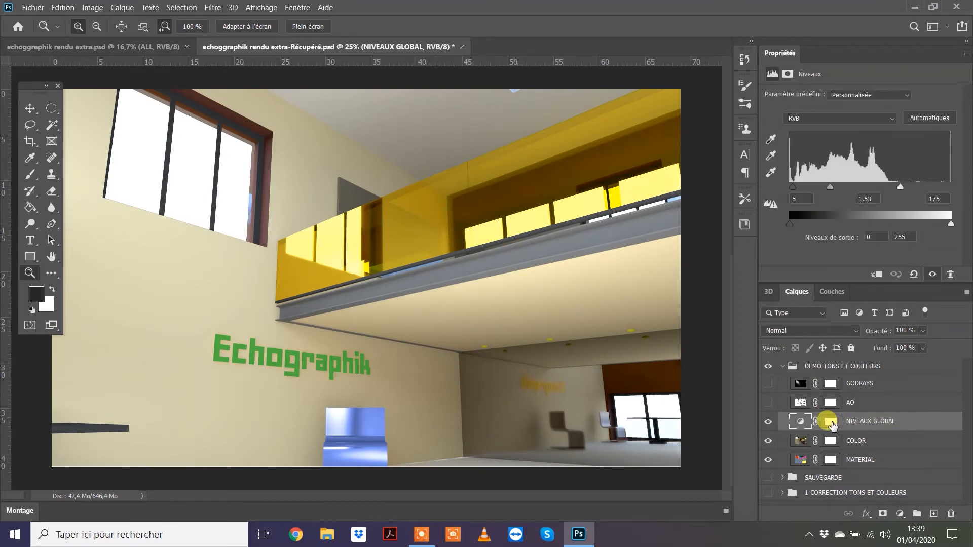
left_click(831, 421)
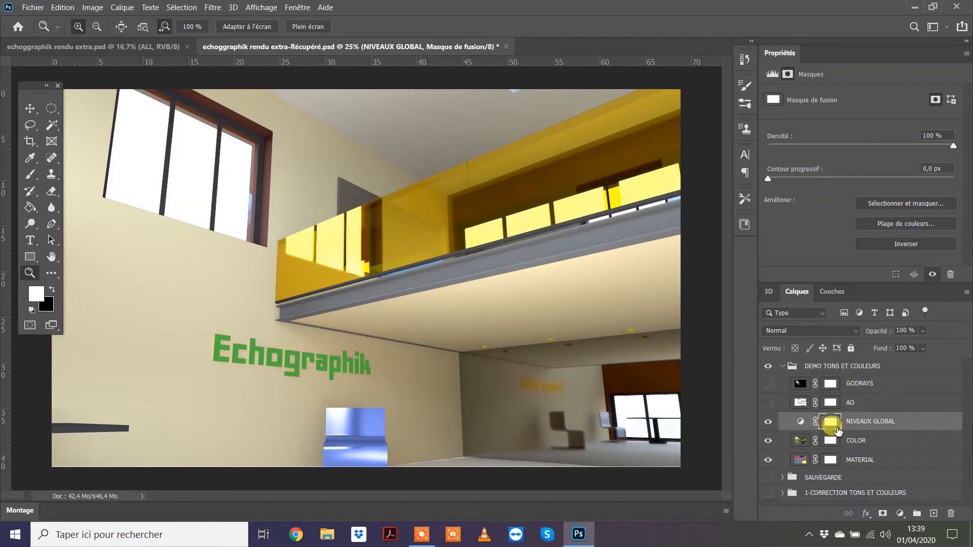
left_click(29, 175)
left_click(53, 290)
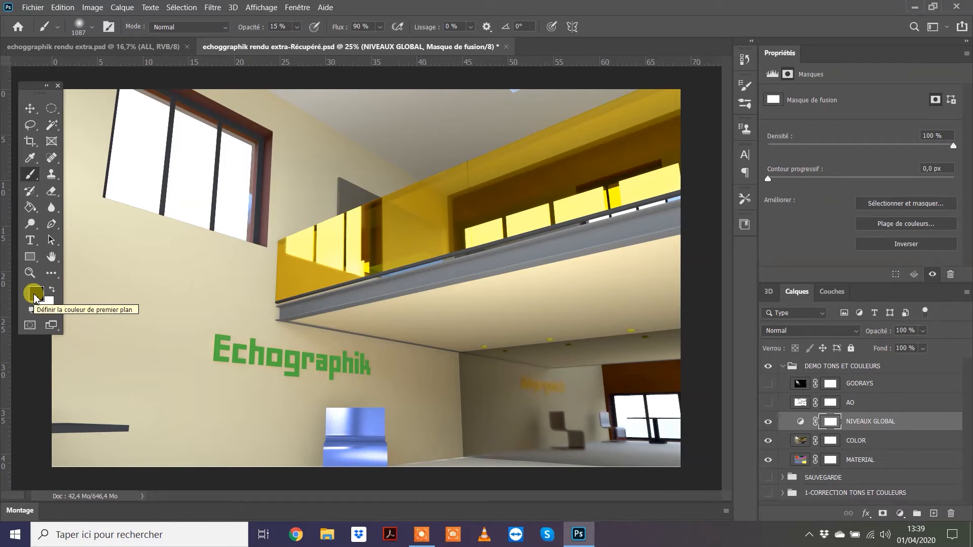
Try painting black at 100% brush opacity on the NIVEAUX GLOBAL mask over the area beneath the mezzanine
left_click(297, 28)
left_click_drag(300, 46, 393, 45)
mouse_move(446, 269)
left_mouse_down()
mouse_move(497, 292)
mouse_move(462, 295)
mouse_move(492, 302)
mouse_move(406, 313)
mouse_move(384, 340)
mouse_move(392, 380)
mouse_move(440, 301)
mouse_move(621, 282)
mouse_move(439, 328)
mouse_move(411, 396)
mouse_move(478, 324)
mouse_move(409, 314)
mouse_move(490, 263)
left_mouse_up()
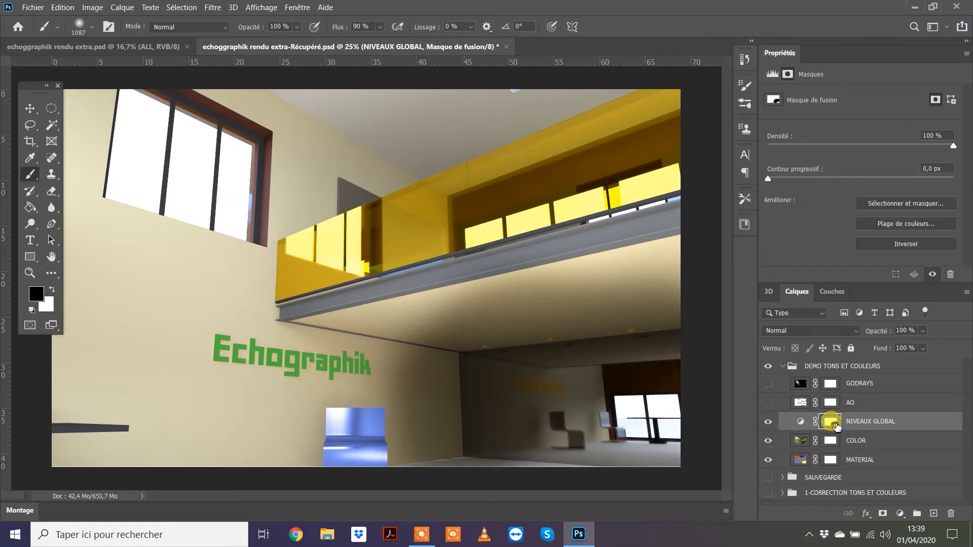
Compare the render with and without the masked NIVEAUX GLOBAL correction
left_click(768, 421)
left_click(768, 422)
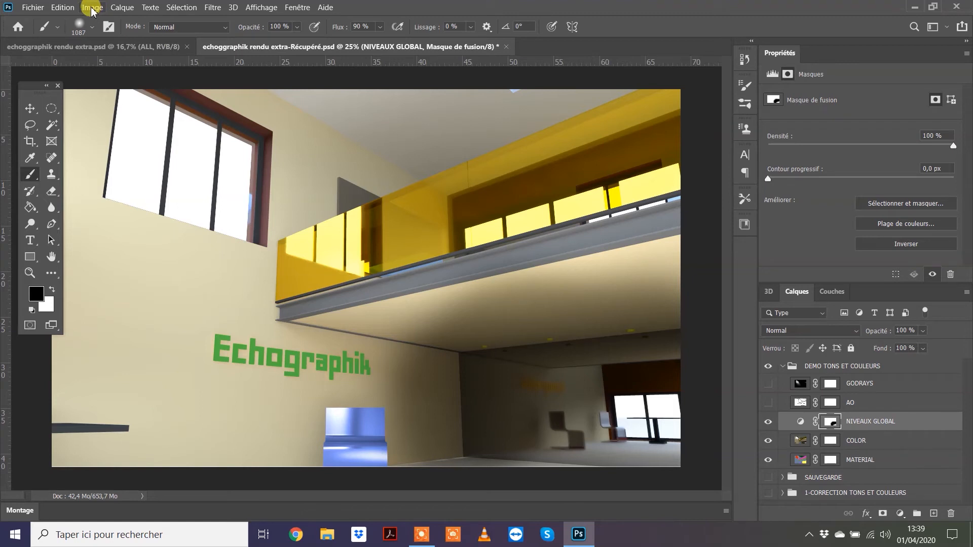
left_click(62, 7)
left_click(71, 16)
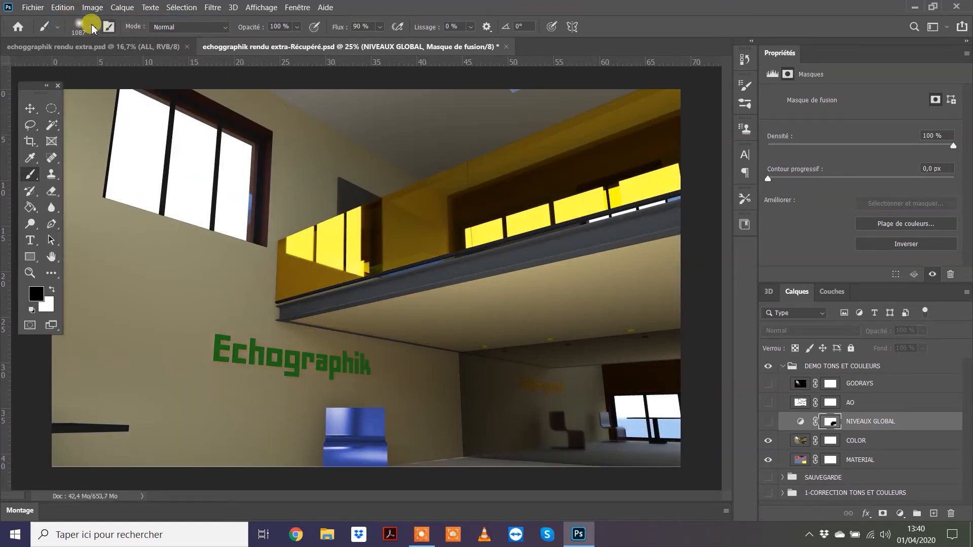
Set the brush hardness to 0% and its opacity to 9%
left_click(92, 28)
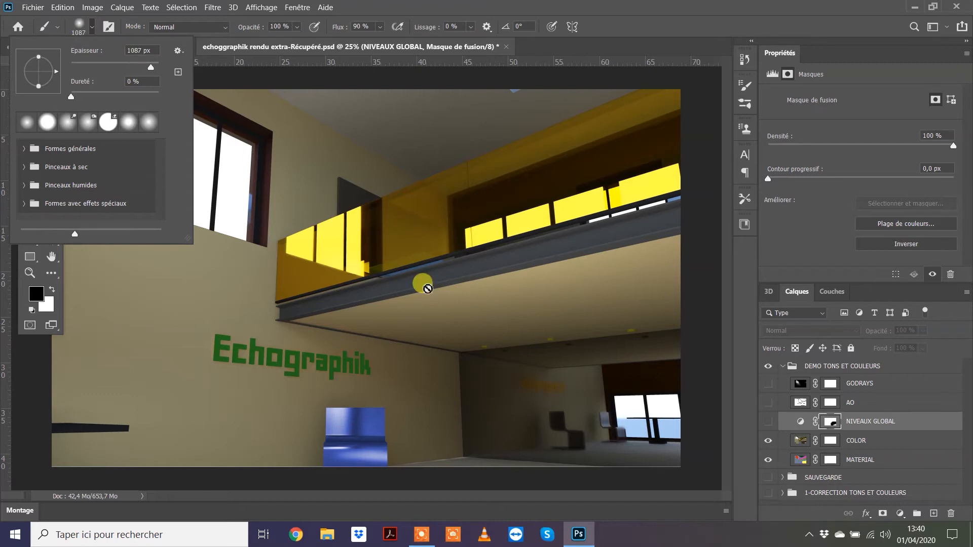
left_click(70, 98)
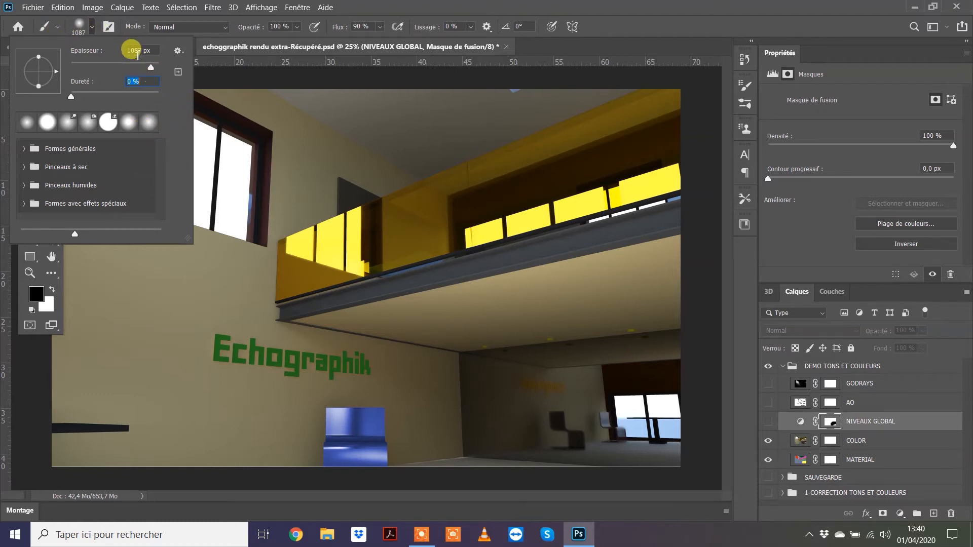
mouse_move(71, 97)
left_mouse_down()
mouse_move(162, 113)
mouse_move(60, 104)
left_mouse_up()
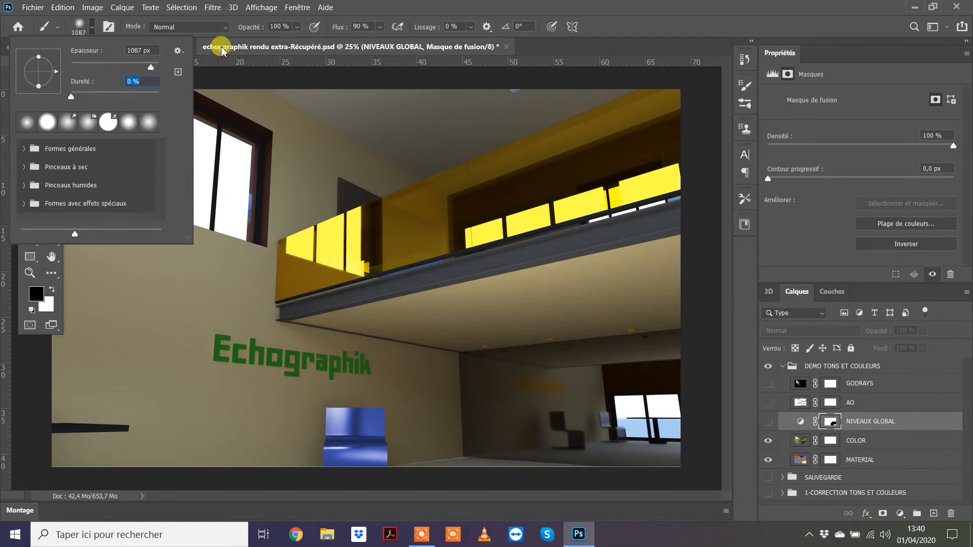
left_click(235, 40)
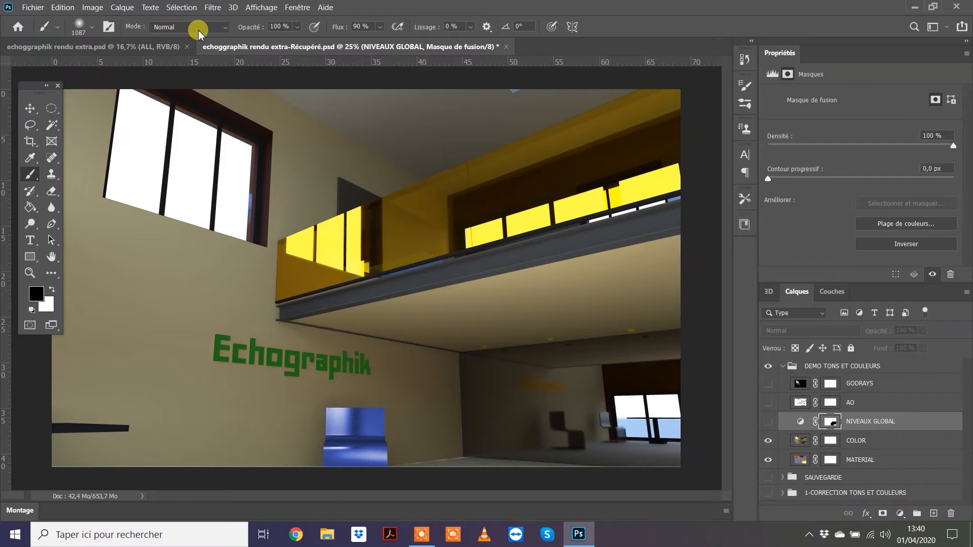
left_click(297, 30)
left_click_drag(308, 41, 268, 41)
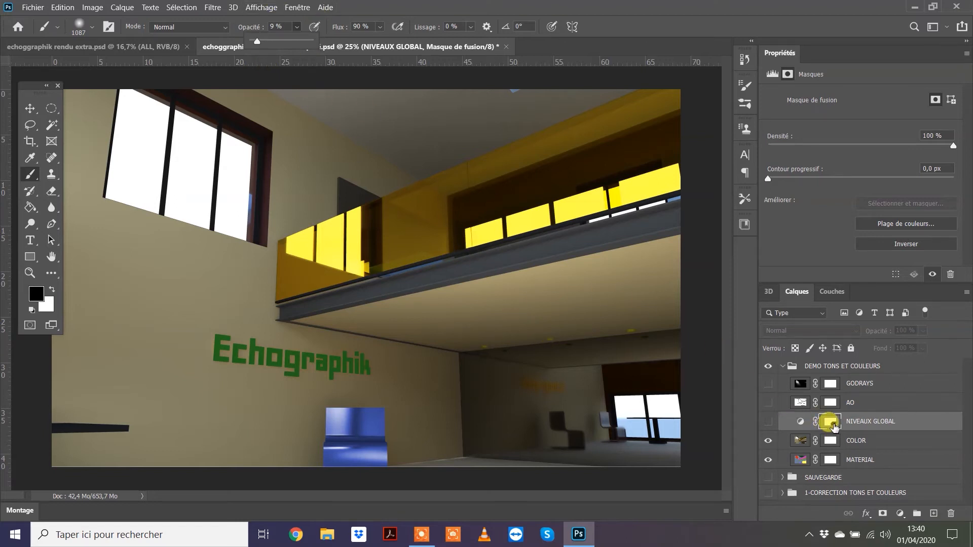
Show the NIVEAUX GLOBAL layer again and undo the full-opacity black painting on its mask
left_click(768, 421)
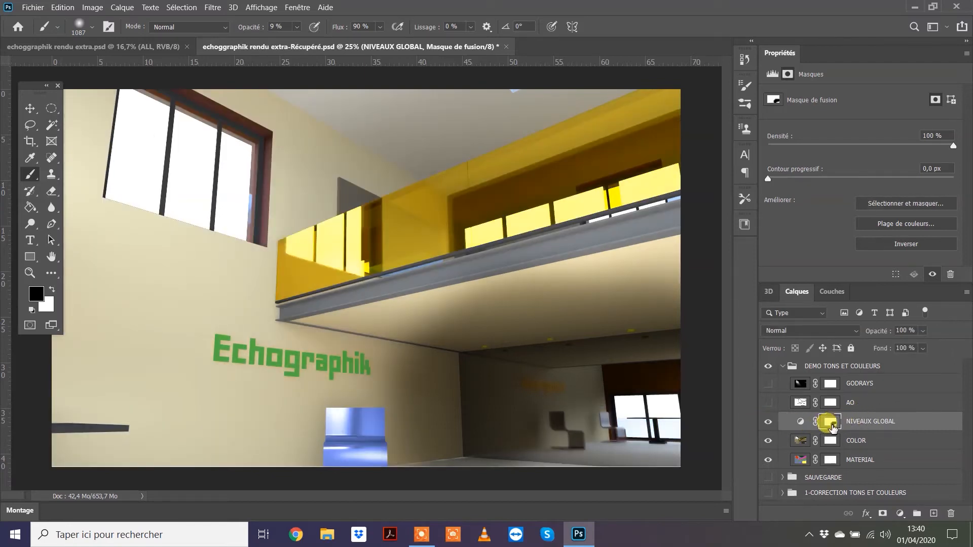
key("ctrl+z")
key("ctrl+z")
key("ctrl+z")
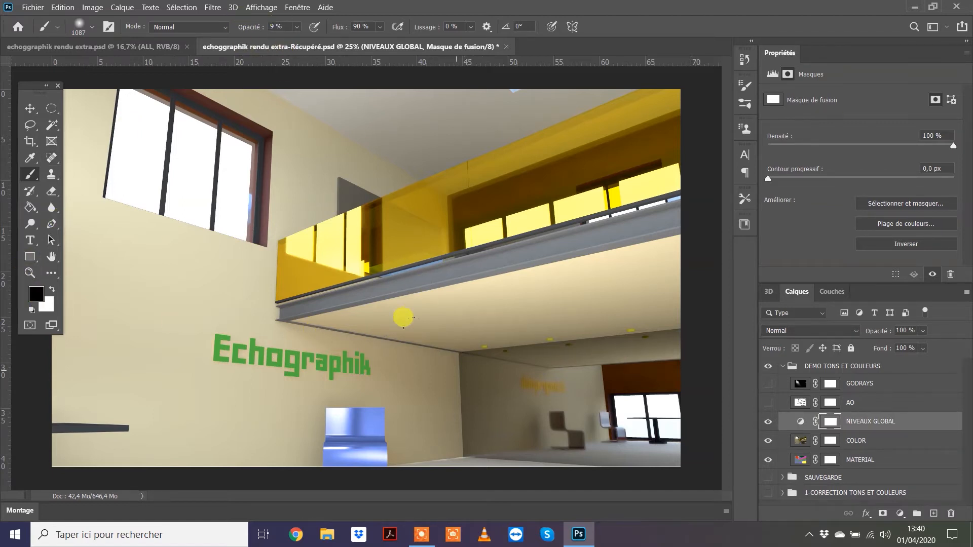
Paint soft black strokes at 9% opacity on the NIVEAUX GLOBAL mask over the lower wall corner, the mezzanine underside and the balcony
left_click(466, 367)
left_click(470, 373)
left_click(465, 350)
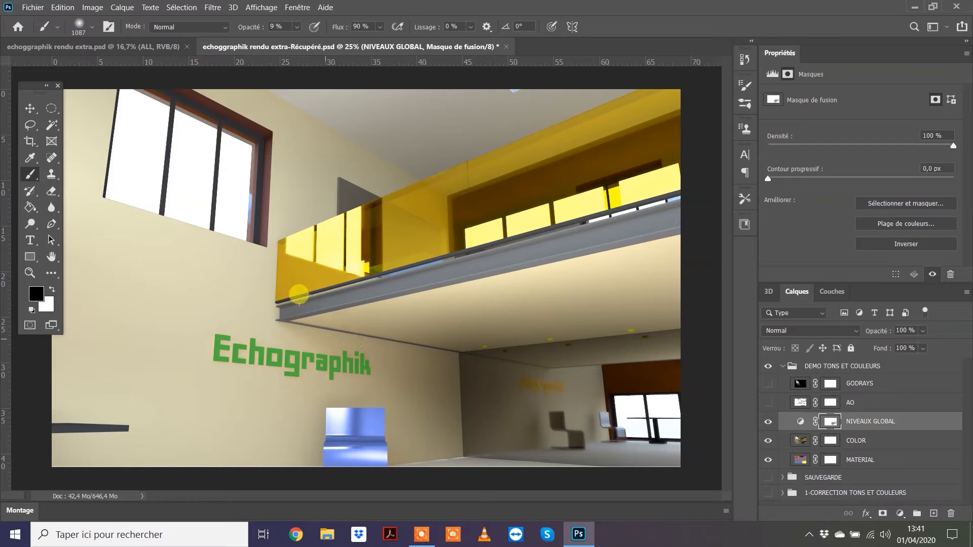
left_click(492, 323)
left_click(549, 344)
left_click(486, 402)
left_click(436, 385)
left_click(432, 388)
left_click(424, 387)
left_click(458, 397)
left_click(413, 378)
left_click(402, 378)
left_click(400, 376)
left_click(442, 452)
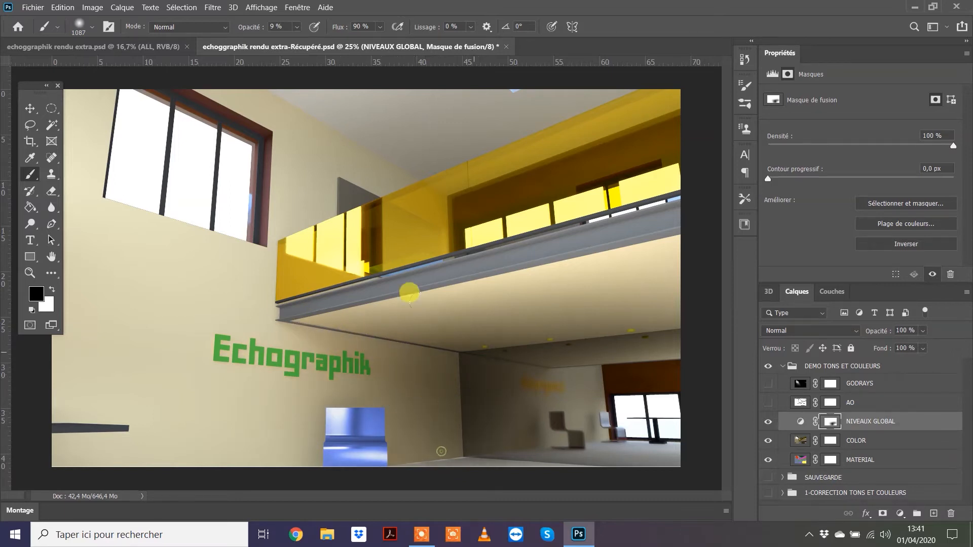
left_click(540, 344)
left_click(532, 332)
left_click(480, 342)
left_click(511, 352)
left_click(509, 348)
mouse_move(512, 366)
left_mouse_down()
mouse_move(621, 309)
mouse_move(573, 306)
left_mouse_up()
left_click_drag(541, 347, 384, 325)
left_click_drag(456, 375, 407, 413)
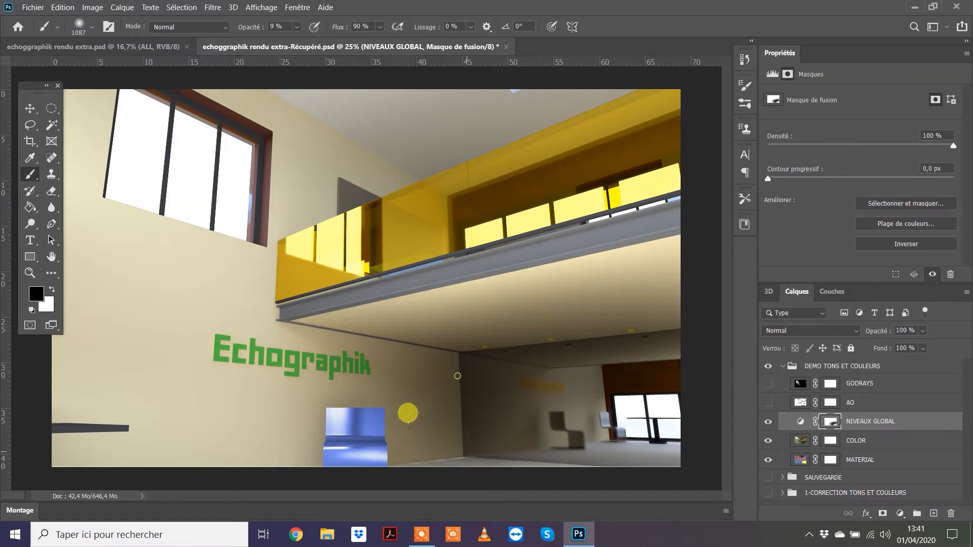
left_click_drag(454, 345, 481, 263)
mouse_move(541, 303)
left_mouse_down()
mouse_move(520, 244)
mouse_move(562, 212)
left_mouse_up()
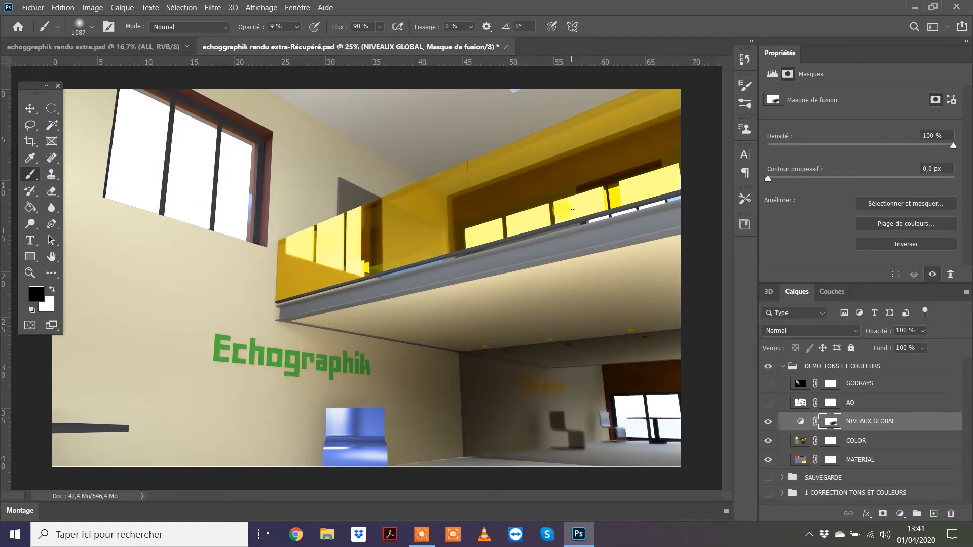
mouse_move(455, 255)
left_mouse_down()
mouse_move(431, 234)
mouse_move(352, 237)
mouse_move(399, 246)
mouse_move(395, 254)
mouse_move(462, 253)
mouse_move(160, 249)
left_mouse_up()
mouse_move(482, 269)
left_mouse_down()
mouse_move(437, 253)
mouse_move(539, 236)
mouse_move(610, 187)
mouse_move(618, 210)
left_mouse_up()
mouse_move(485, 238)
left_mouse_down()
mouse_move(471, 250)
mouse_move(497, 269)
mouse_move(586, 246)
mouse_move(310, 289)
left_mouse_up()
mouse_move(198, 280)
left_mouse_down()
mouse_move(325, 321)
mouse_move(206, 274)
mouse_move(603, 234)
mouse_move(569, 180)
mouse_move(619, 179)
mouse_move(218, 259)
left_mouse_up()
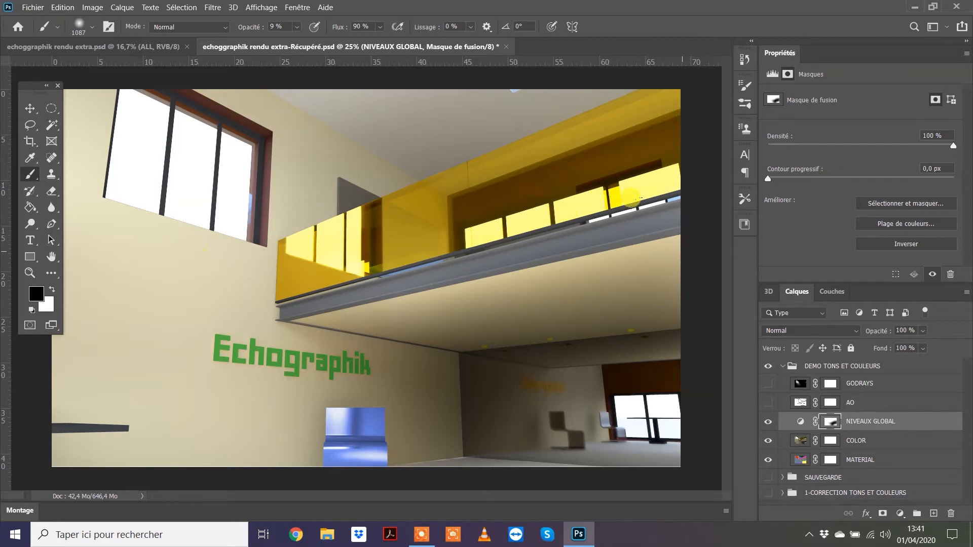
left_click_drag(284, 261, 435, 254)
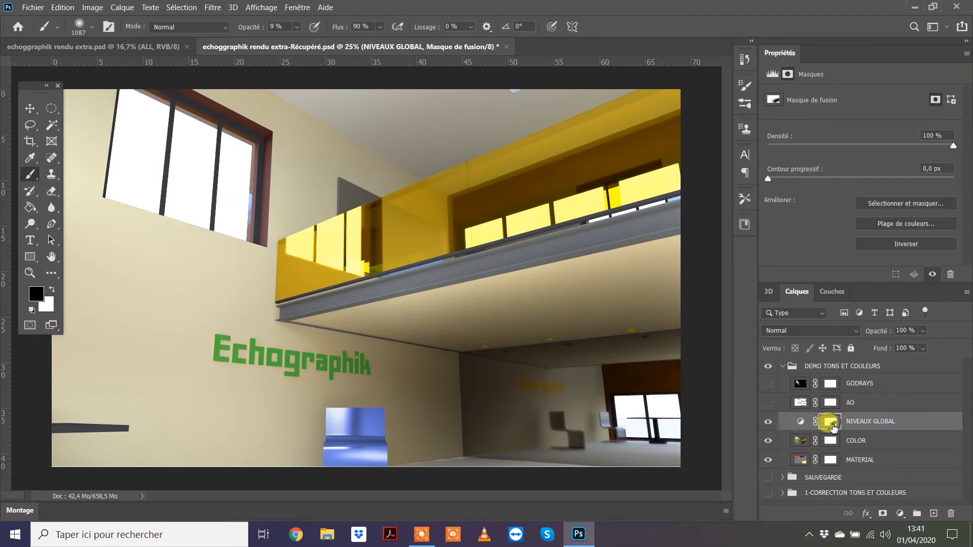
Hide the COLOR layer and select the mezzanine underside on the MATERIAL layer with the Magic Wand
left_click(799, 462)
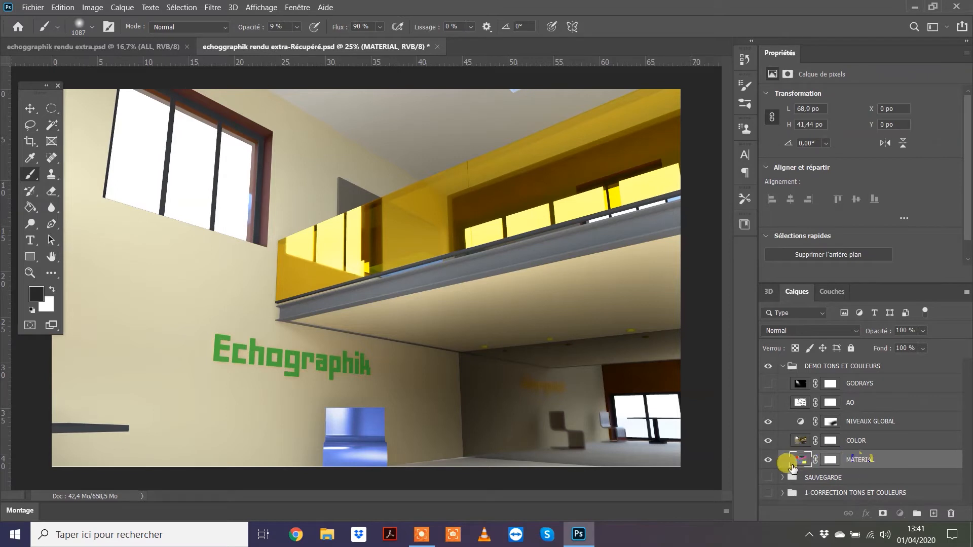
left_click(52, 124)
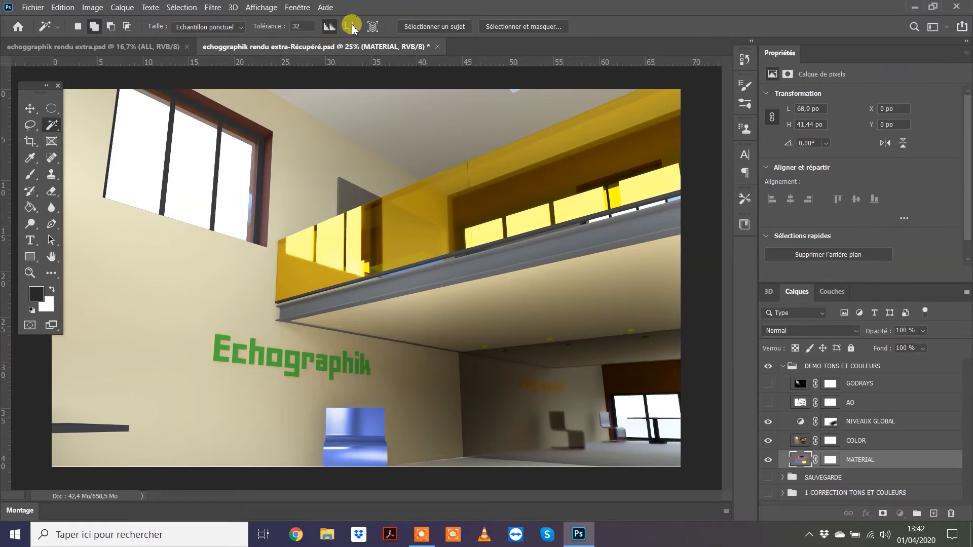
left_click(769, 441)
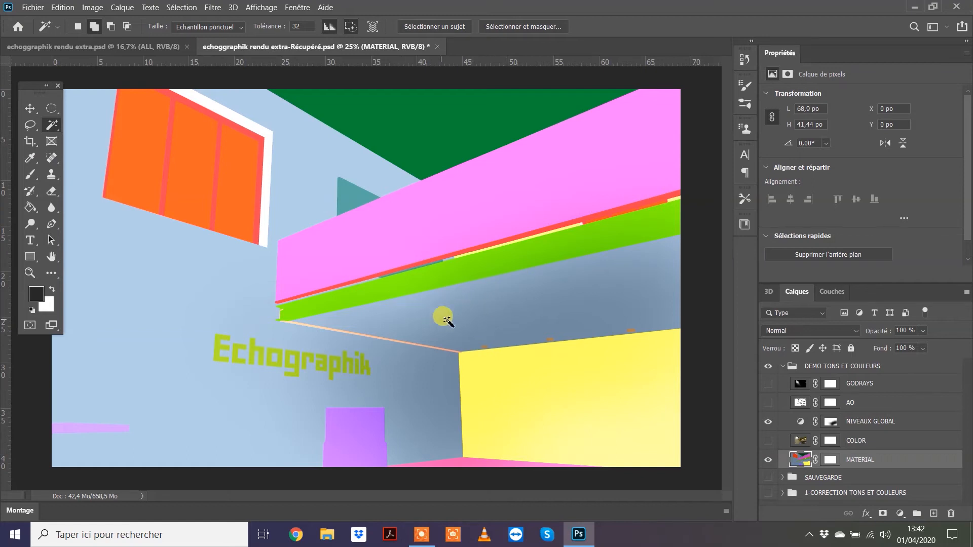
left_click(506, 313)
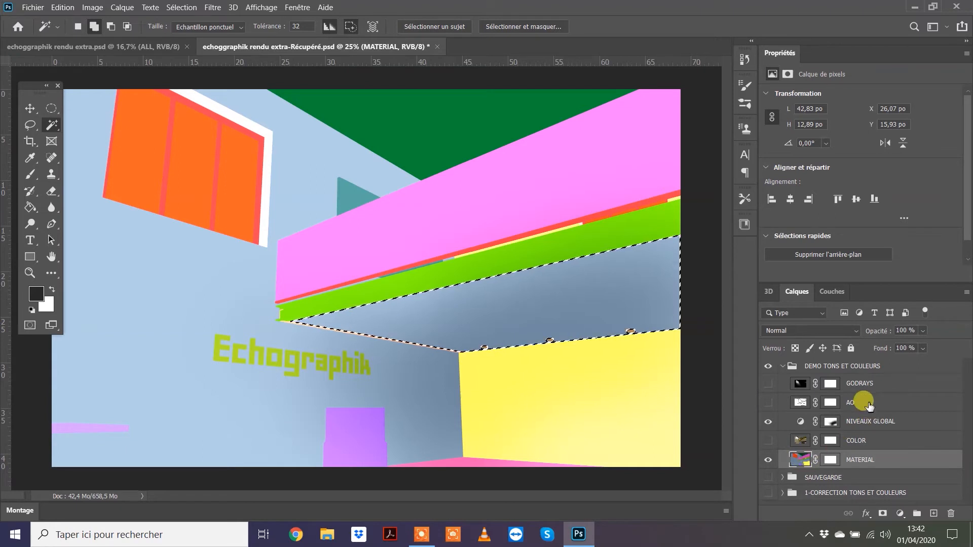
Show the COLOR layer again, ready the brush on the NIVEAUX GLOBAL mask, and clear the mezzanine underside selection
left_click(875, 445)
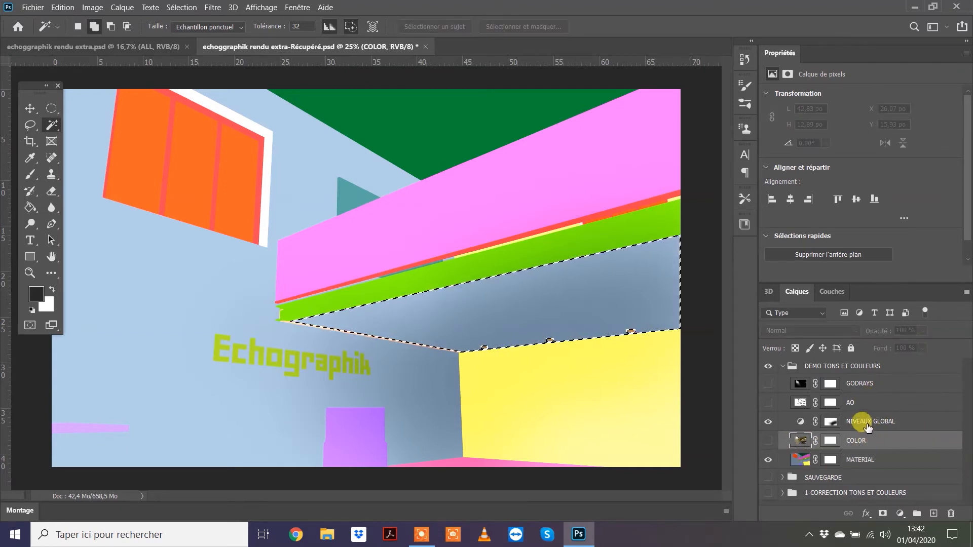
left_click(866, 424)
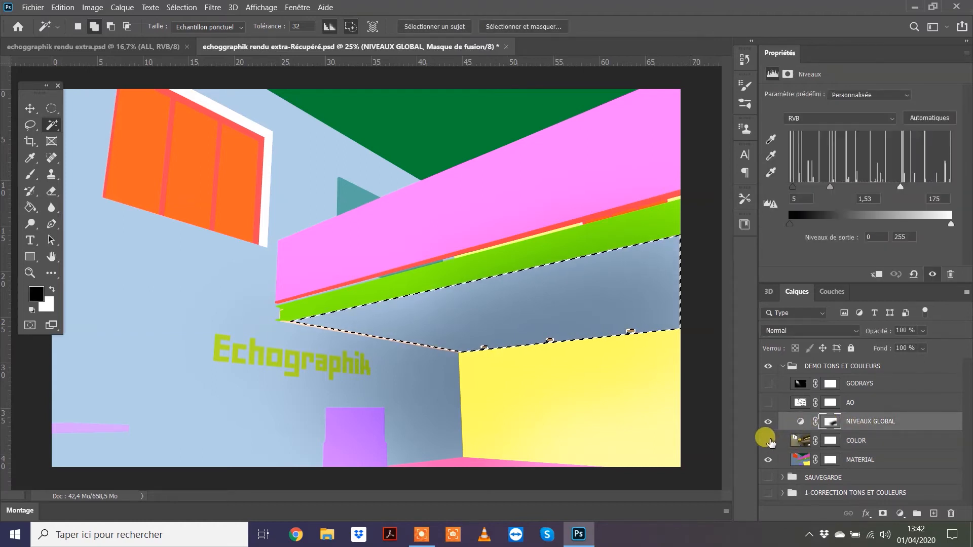
left_click(768, 442)
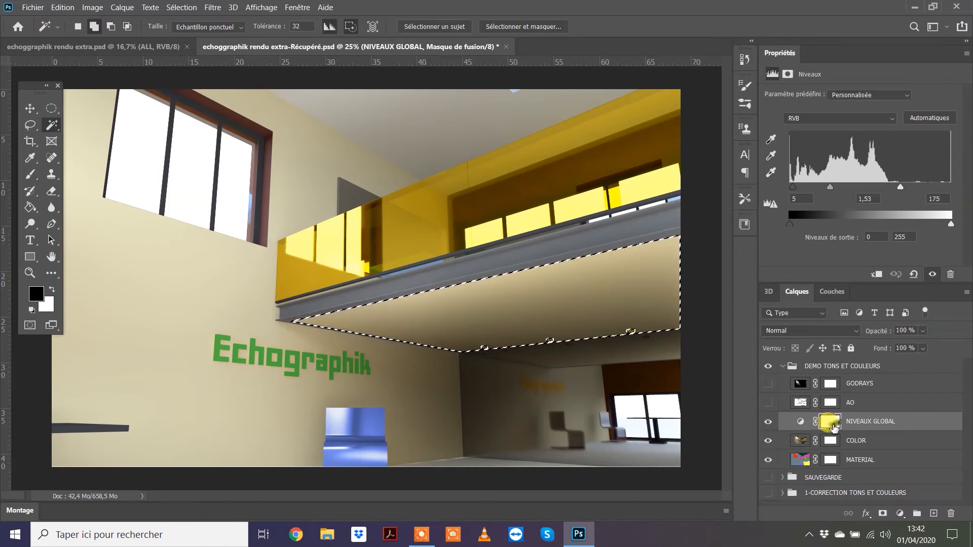
left_click(831, 422)
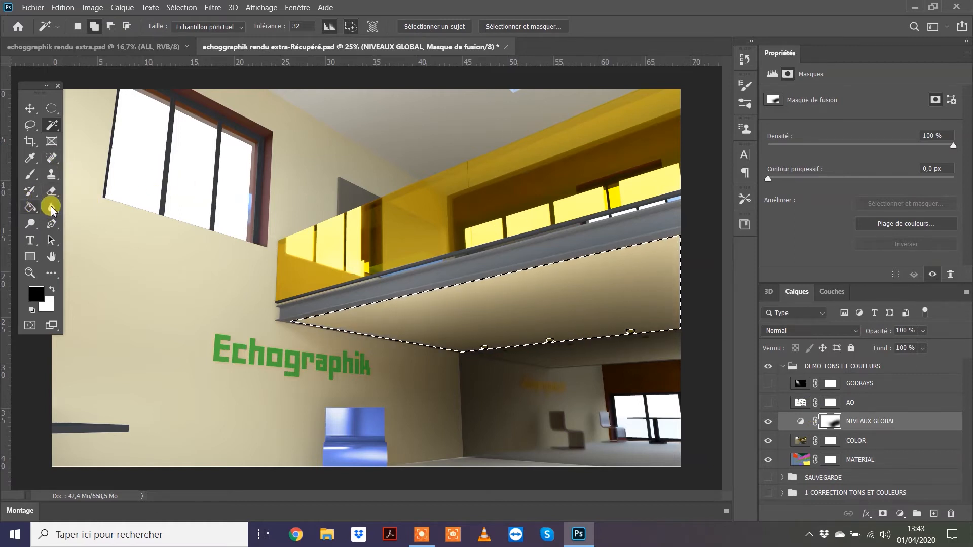
left_click(28, 174)
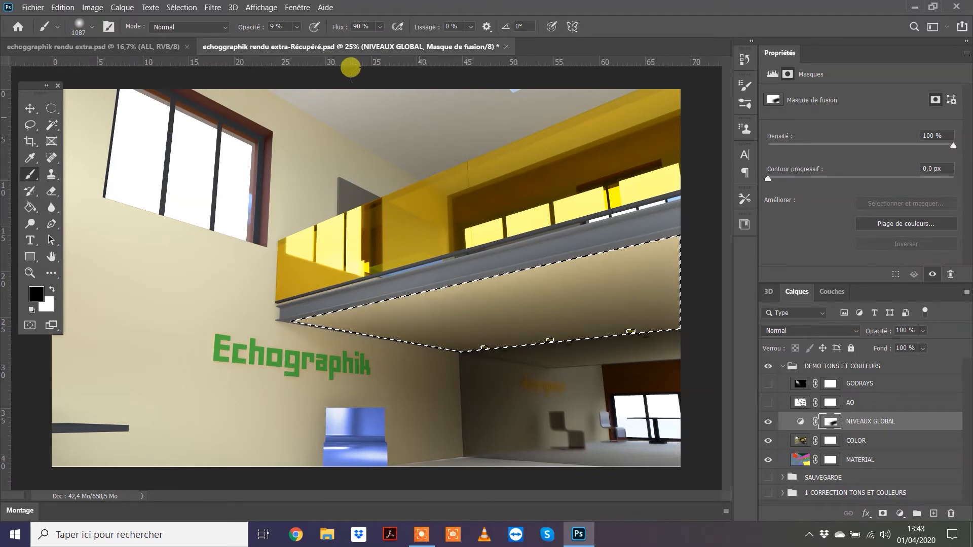
key("ctrl+d")
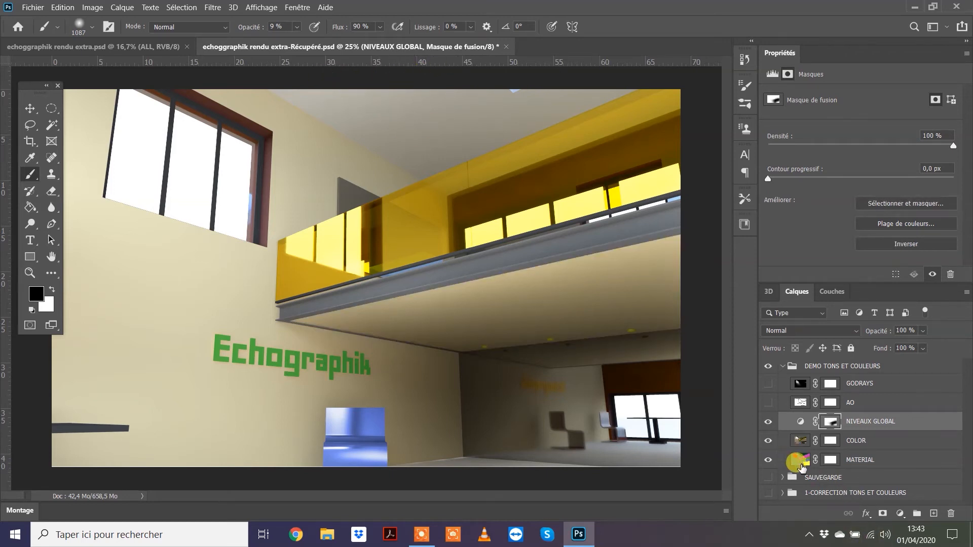
Select the upper ceiling from its material colour on the MATERIAL layer with the Magic Wand
left_click(800, 462)
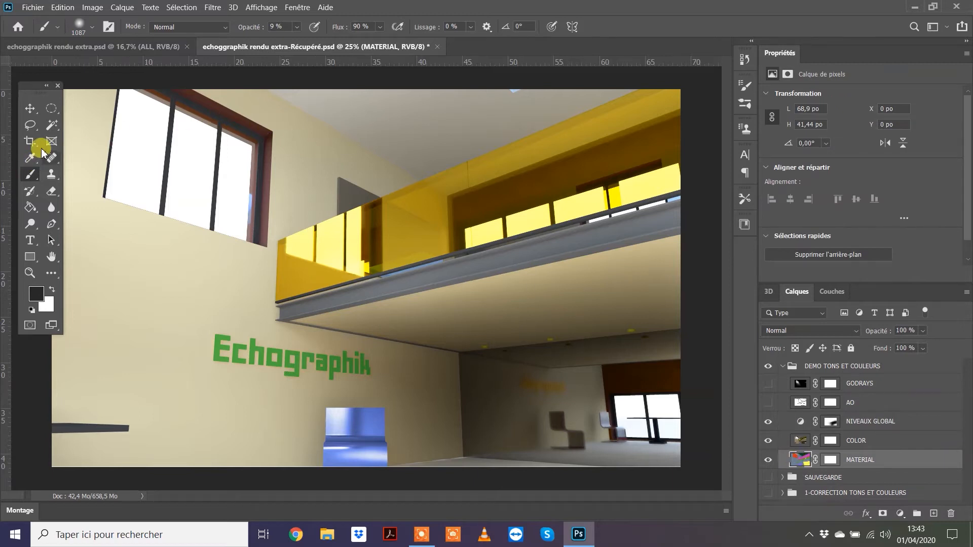
left_click(51, 125)
left_click(450, 161)
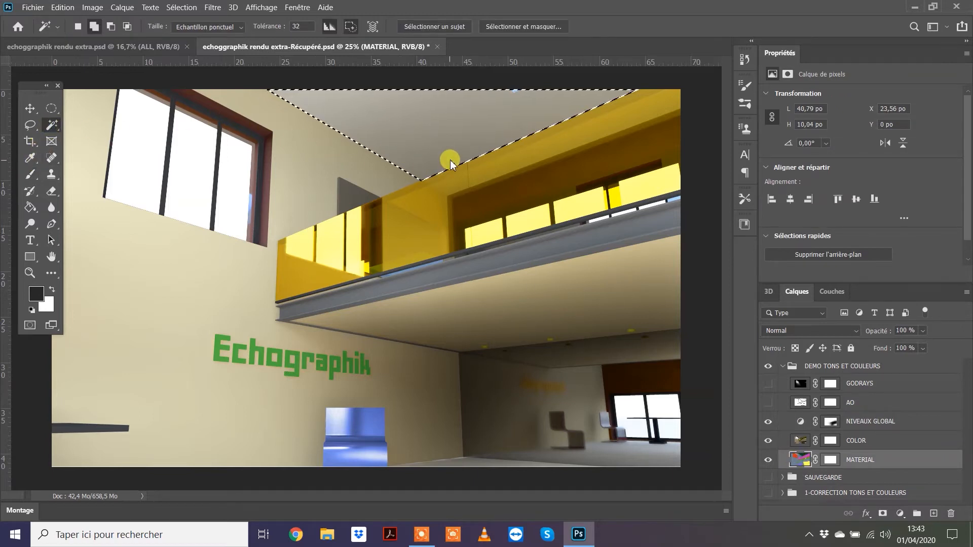
Paint black at 9% opacity on the NIVEAUX GLOBAL mask over the selected upper ceiling, and clear the selection
left_click(851, 425)
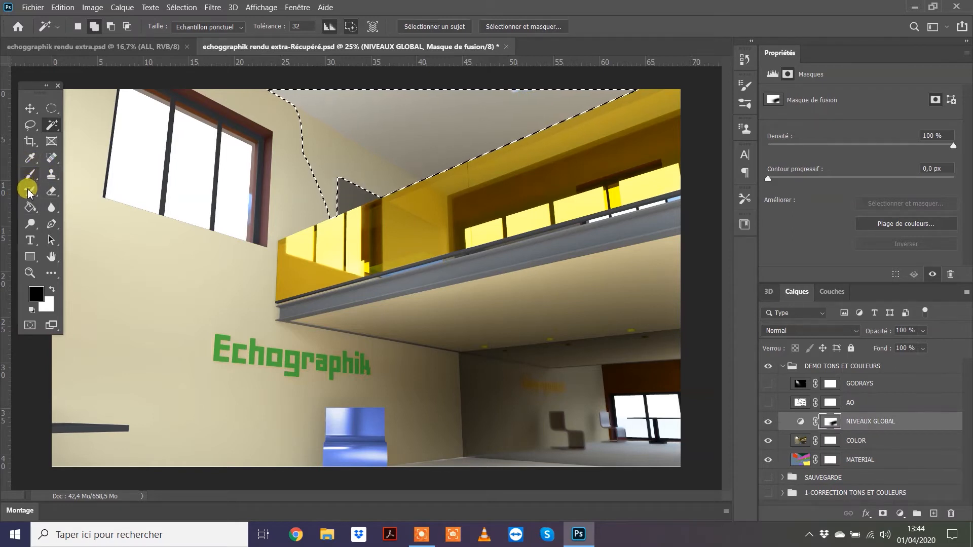
left_click(30, 176)
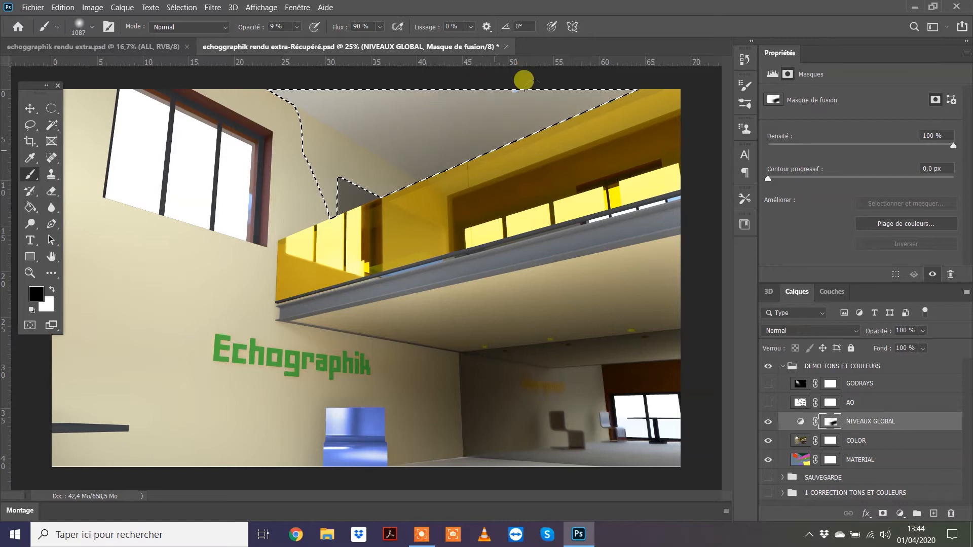
mouse_move(393, 136)
left_mouse_down()
mouse_move(314, 130)
mouse_move(331, 117)
mouse_move(329, 98)
mouse_move(313, 95)
mouse_move(418, 100)
mouse_move(363, 88)
mouse_move(497, 85)
mouse_move(556, 62)
mouse_move(446, 96)
mouse_move(517, 84)
mouse_move(432, 105)
mouse_move(389, 159)
mouse_move(379, 124)
mouse_move(350, 127)
mouse_move(358, 110)
mouse_move(600, 71)
left_mouse_up()
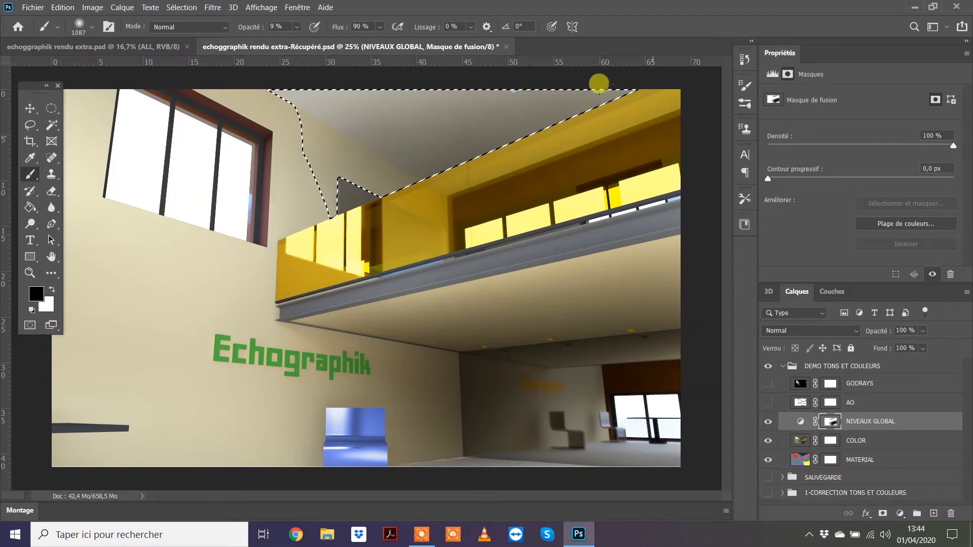
key("ctrl+d")
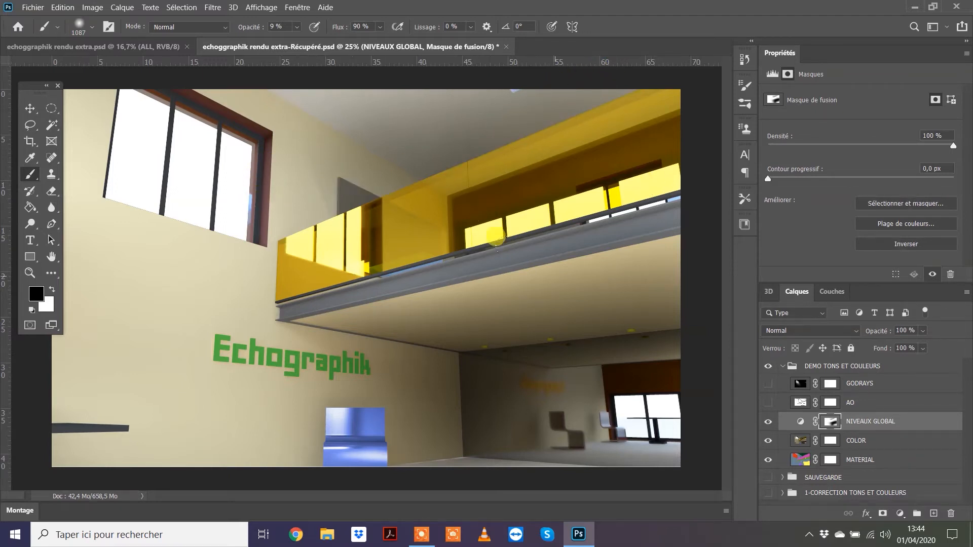
Brush the NIVEAUX GLOBAL mask at 9% opacity under the mezzanine, and compare the render with and without the adjustment
mouse_move(503, 256)
left_mouse_down()
mouse_move(458, 122)
mouse_move(413, 75)
mouse_move(445, 134)
mouse_move(573, 290)
left_mouse_up()
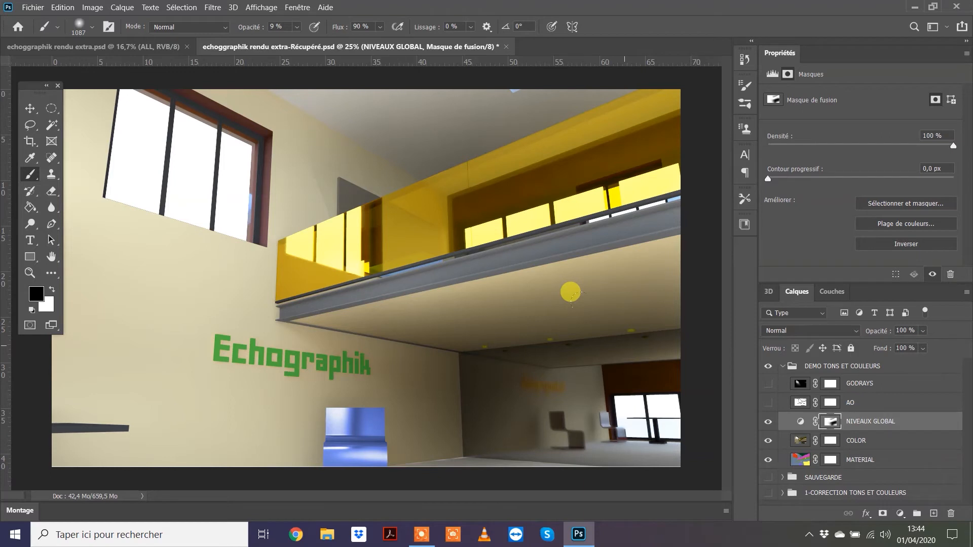
mouse_move(572, 293)
left_mouse_down()
mouse_move(364, 216)
mouse_move(463, 68)
mouse_move(436, 59)
mouse_move(446, 364)
left_mouse_up()
left_click(767, 421)
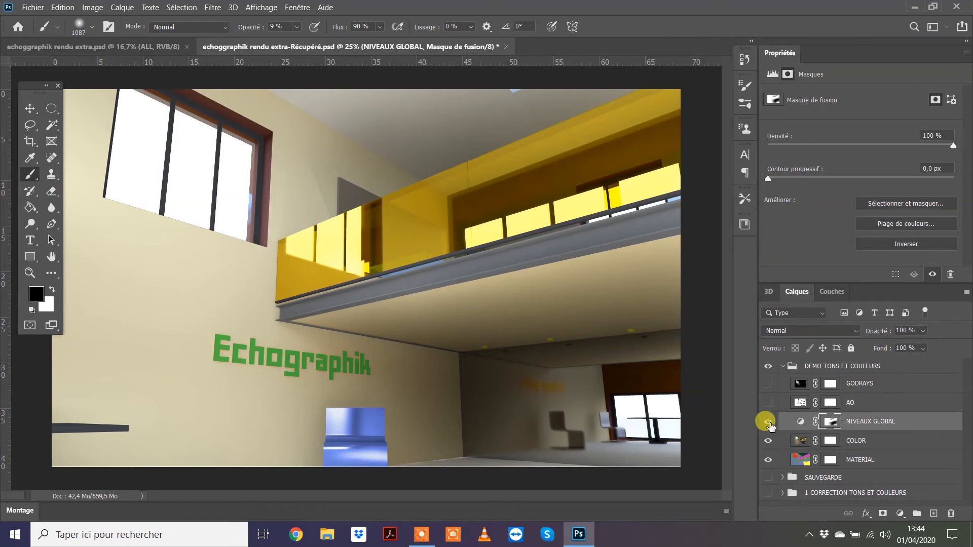
left_click(768, 422)
left_click(768, 421)
left_click(769, 421)
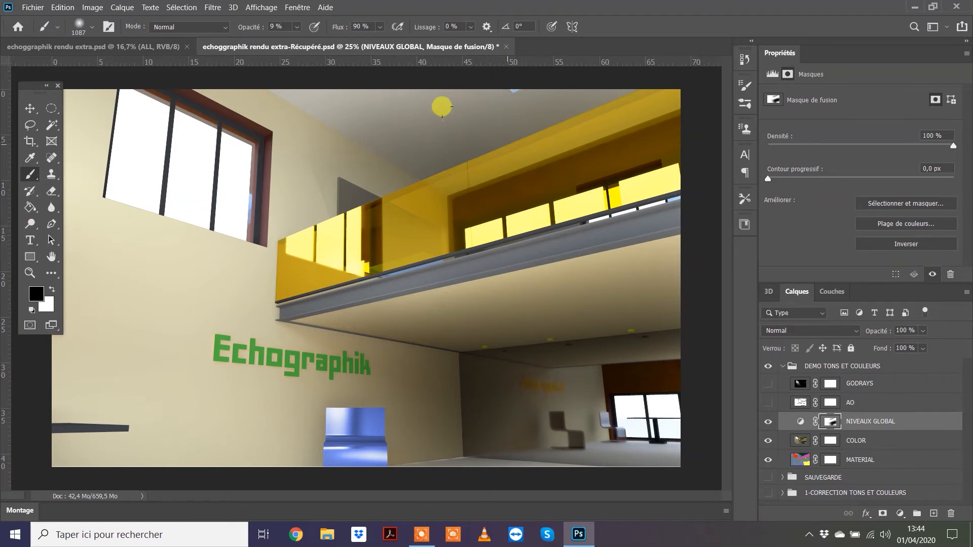
left_click(768, 421)
left_click(768, 424)
left_click(768, 424)
left_click(768, 424)
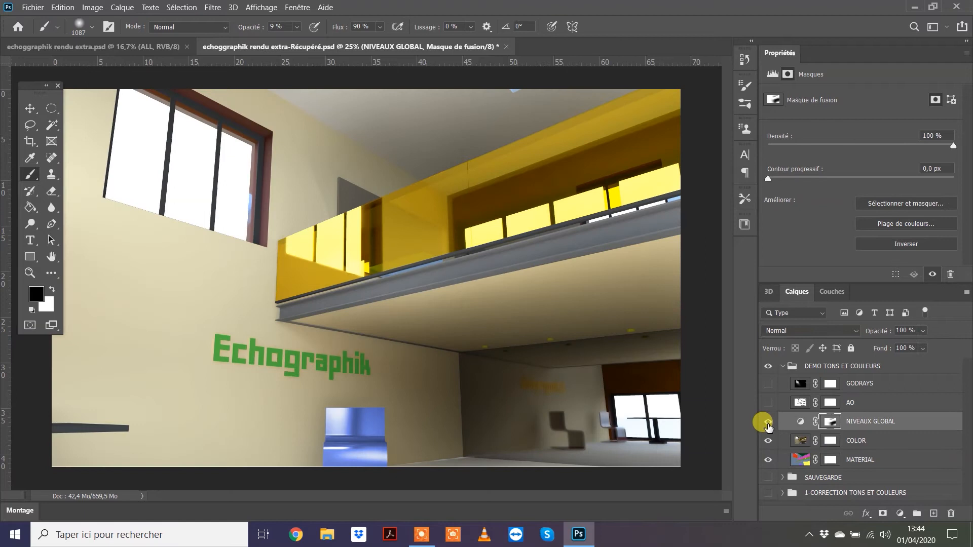
left_click(767, 424)
left_click(767, 424)
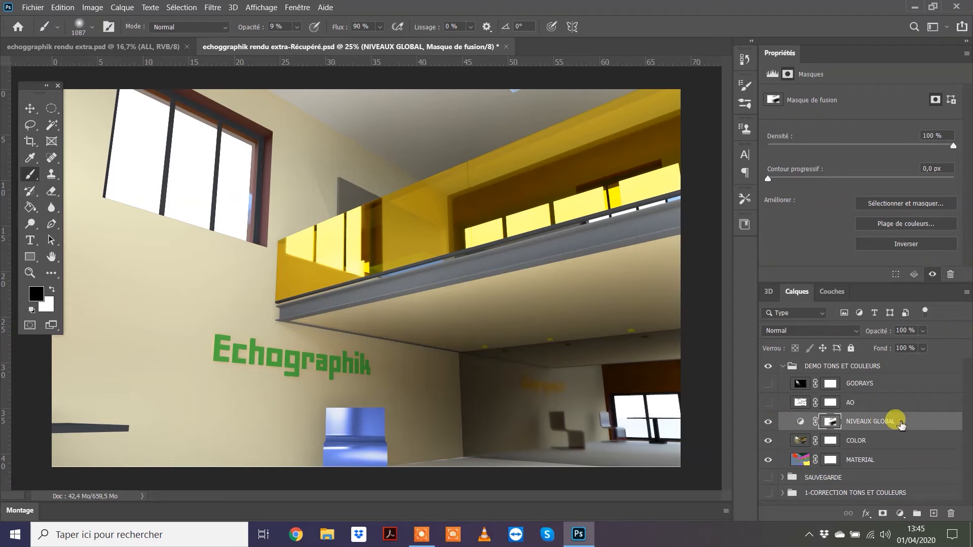
Show the AO layer, comparing the Echographik wall logo up close with and without it
left_click(899, 423)
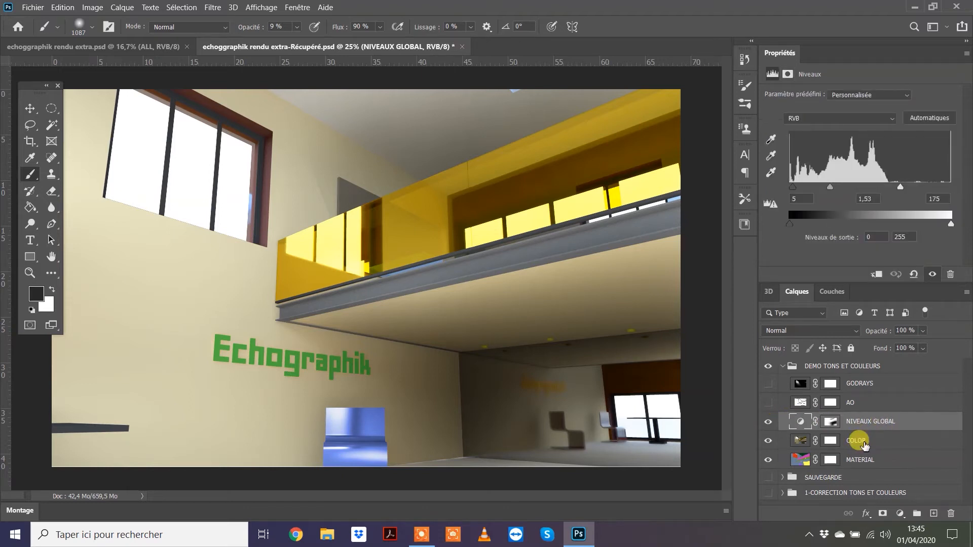
left_click(874, 442)
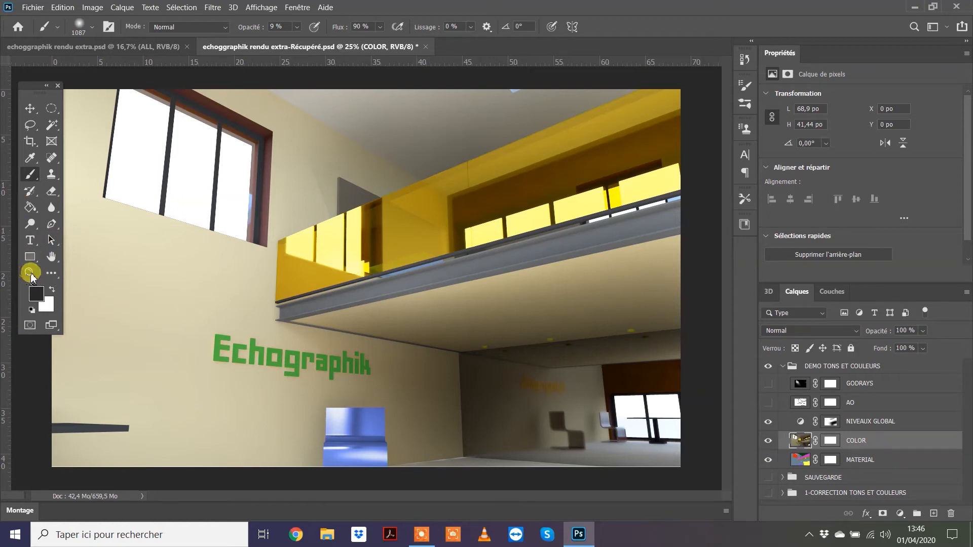
left_click(30, 274)
left_click(256, 363)
left_click(254, 368)
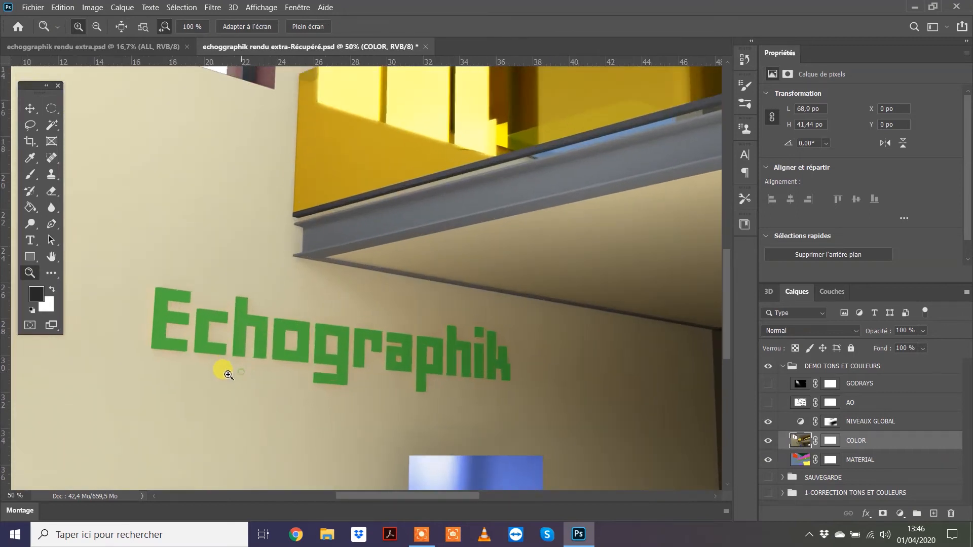
left_click(226, 372)
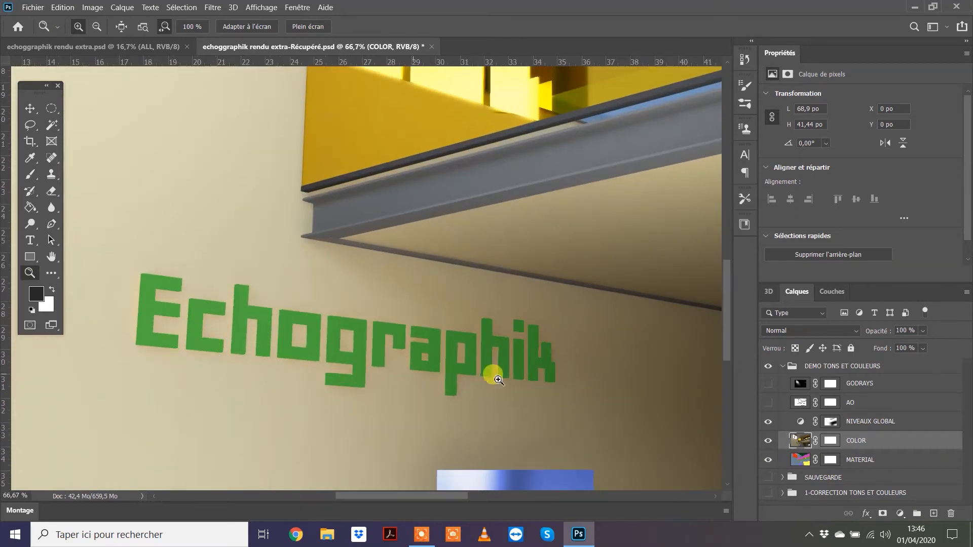
left_click(768, 402)
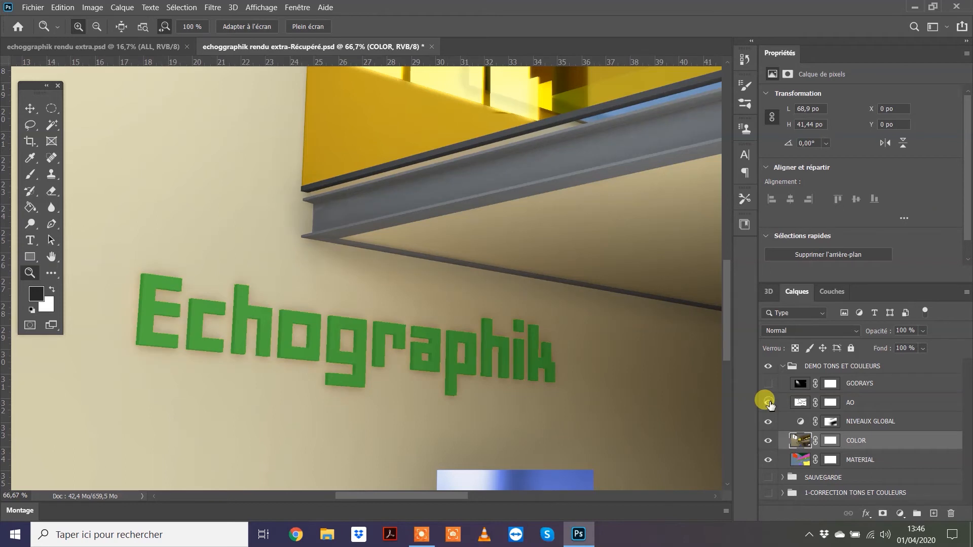
left_click(768, 403)
left_click(768, 403)
left_click(767, 403)
left_click(768, 404)
left_click(870, 406)
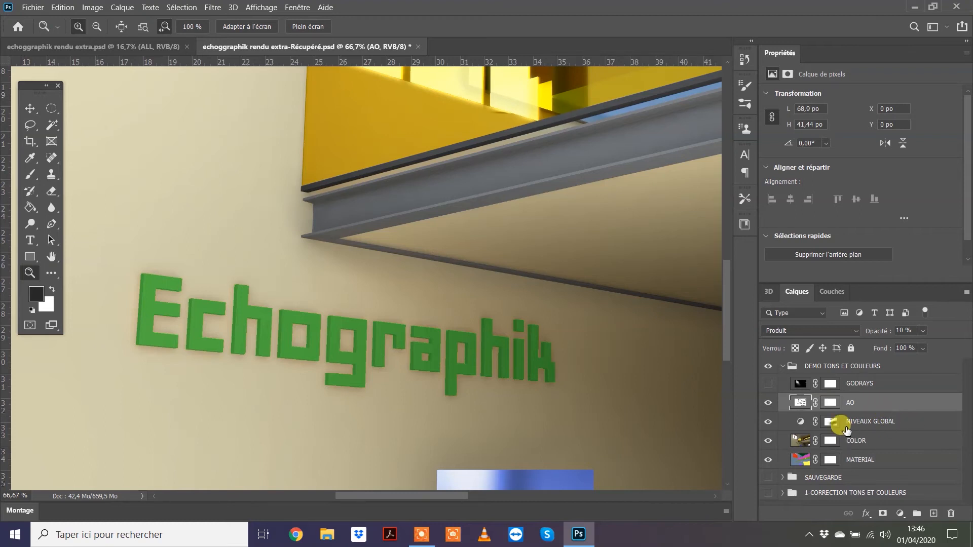
Add a Teinte/Saturation adjustment layer above COLOR without any selection, and delete it
left_click(863, 444)
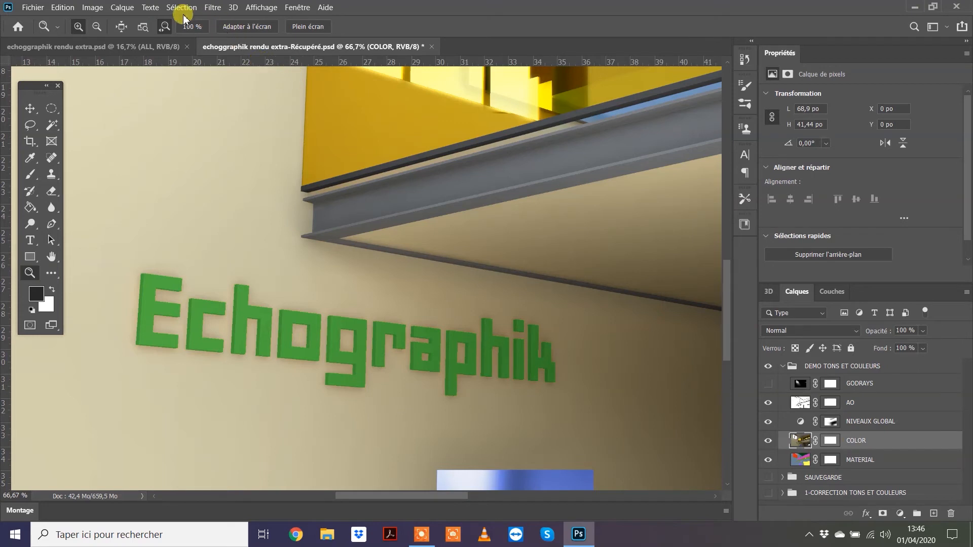
left_click(126, 9)
mouse_move(150, 165)
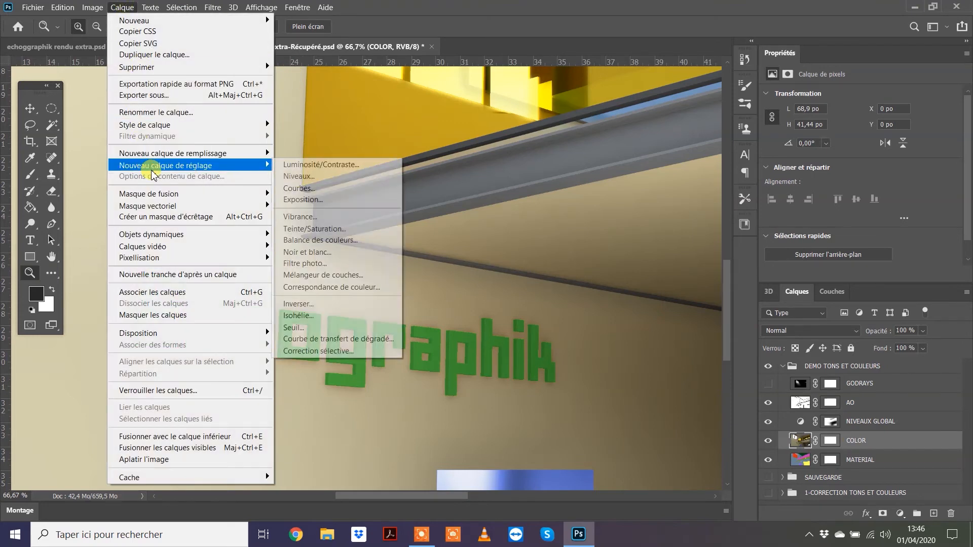
left_click(311, 231)
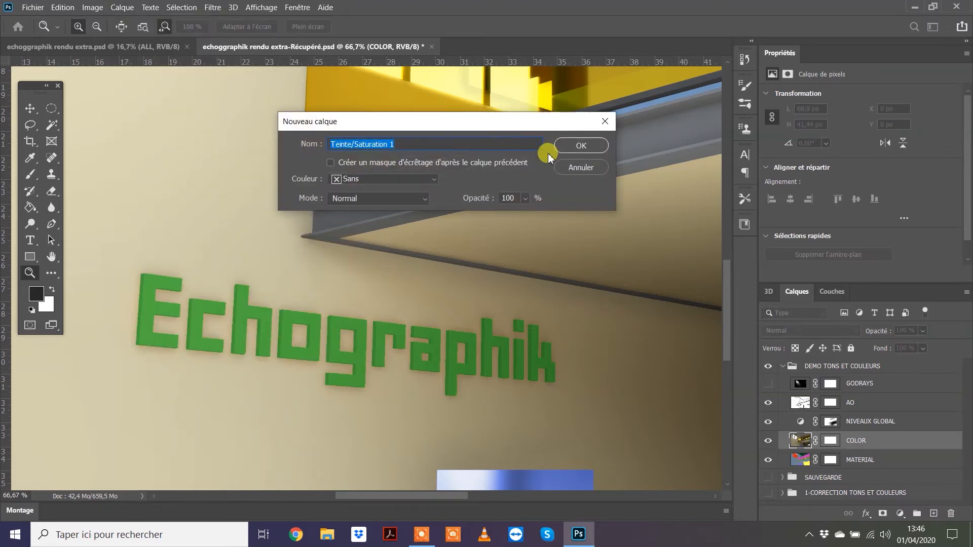
left_click(585, 146)
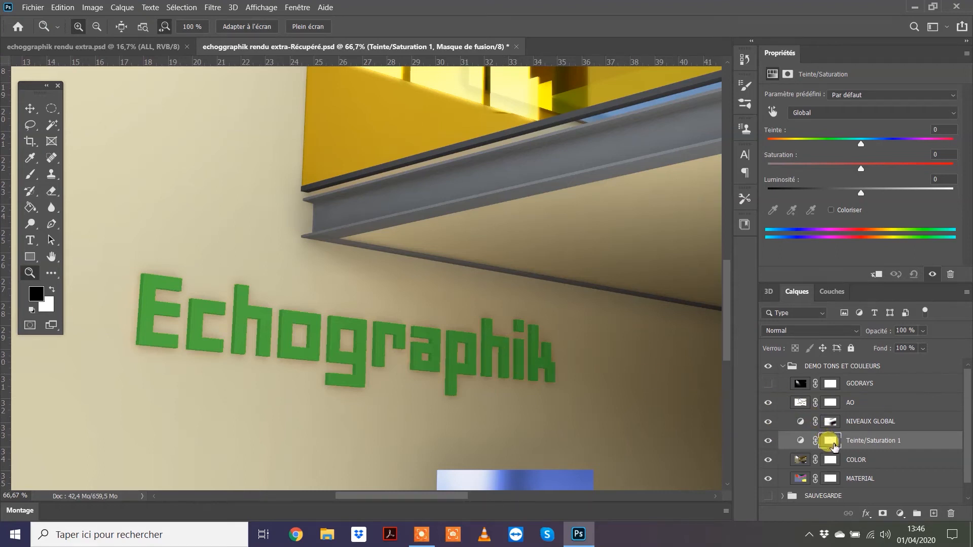
left_click(869, 441)
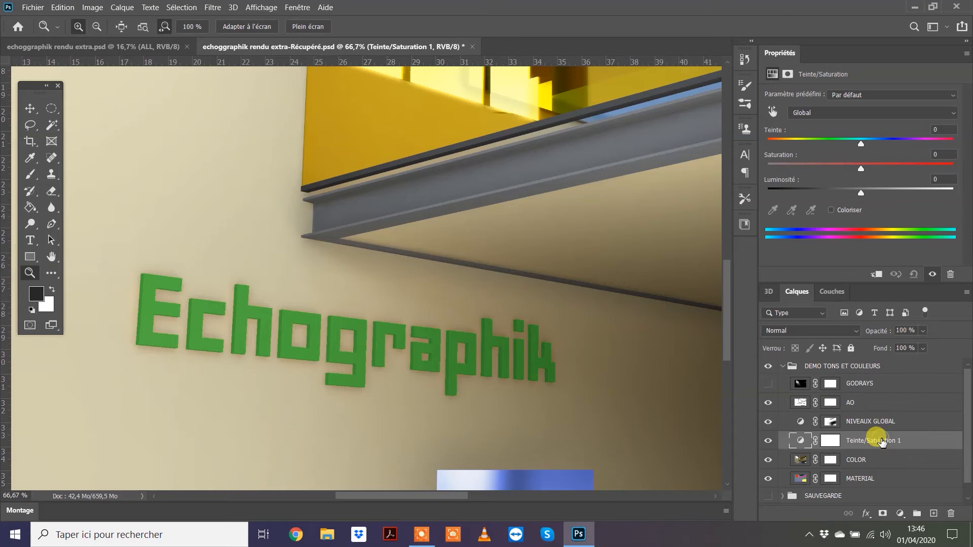
left_click(949, 515)
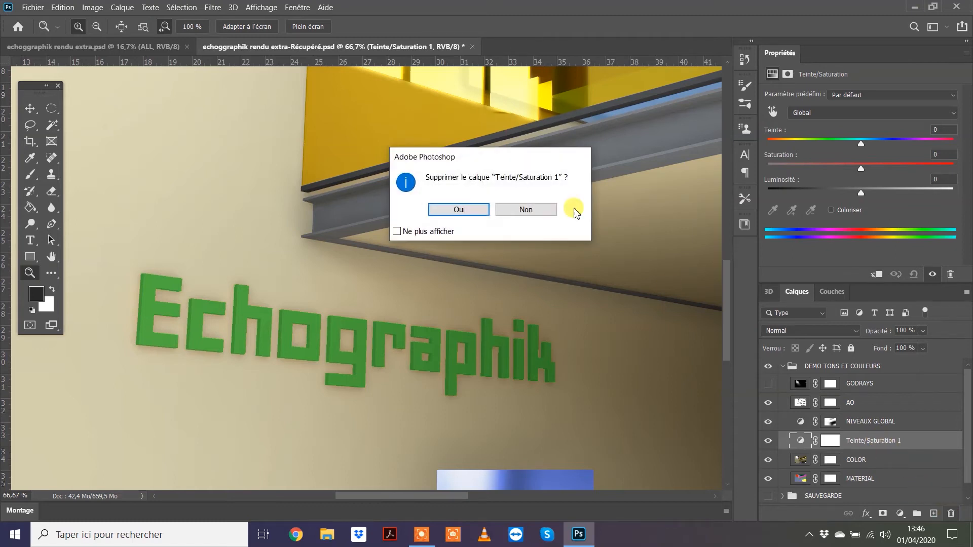
left_click(479, 213)
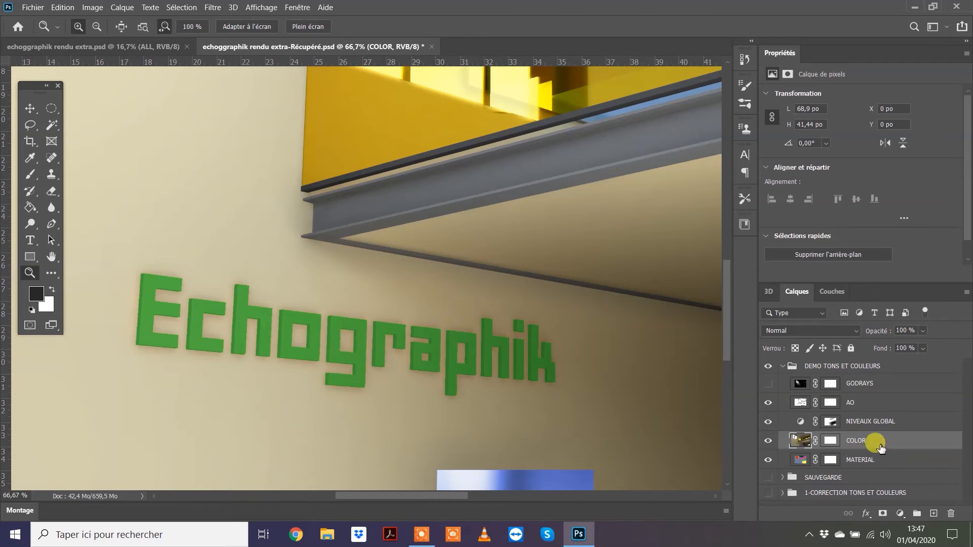
Make the MATERIAL layer active, hide the COLOR layer, and ready the Magic Wand for selecting by material colour
left_click(800, 460)
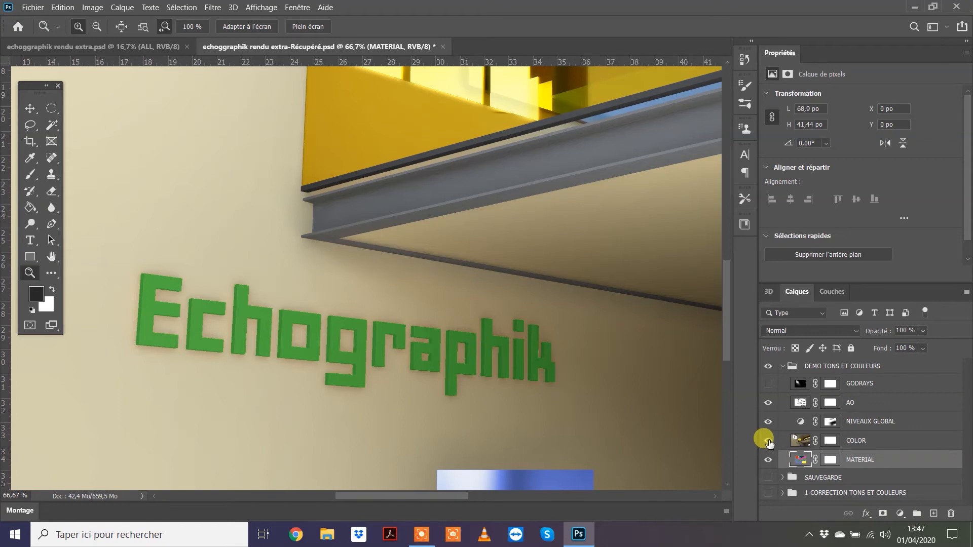
left_click(769, 442)
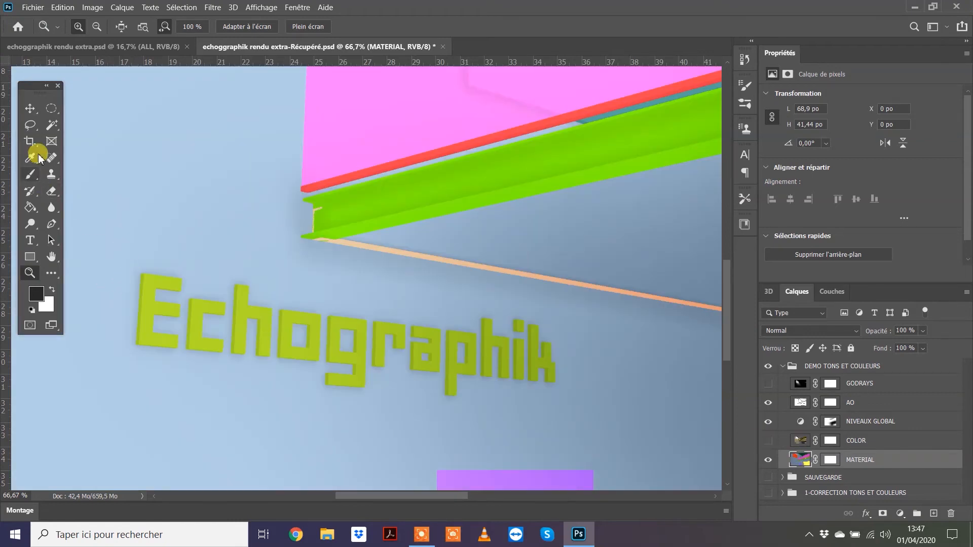
left_click(54, 127)
left_click(330, 27)
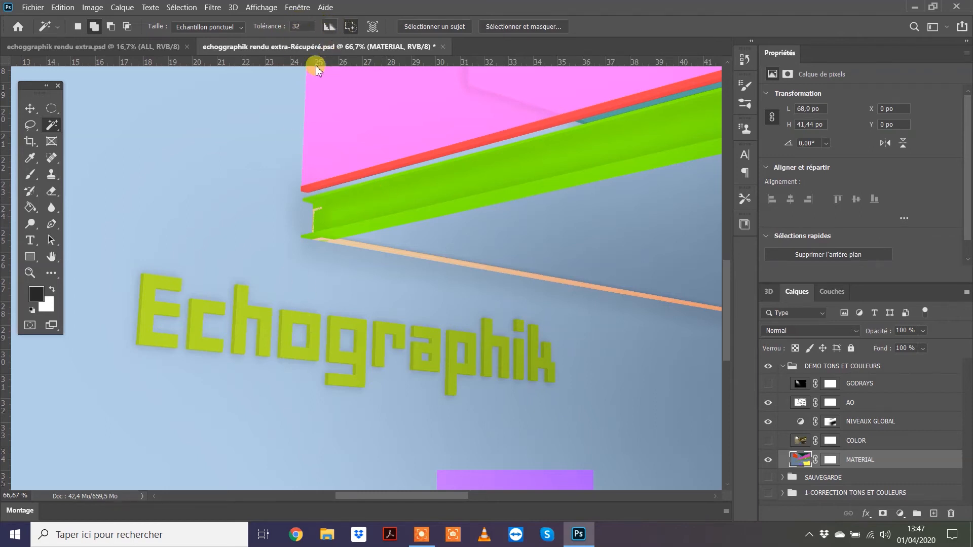
Try selecting the logo's letters "o" and "h" individually with the contiguous Magic Wand, and clear the selection
left_click(294, 318)
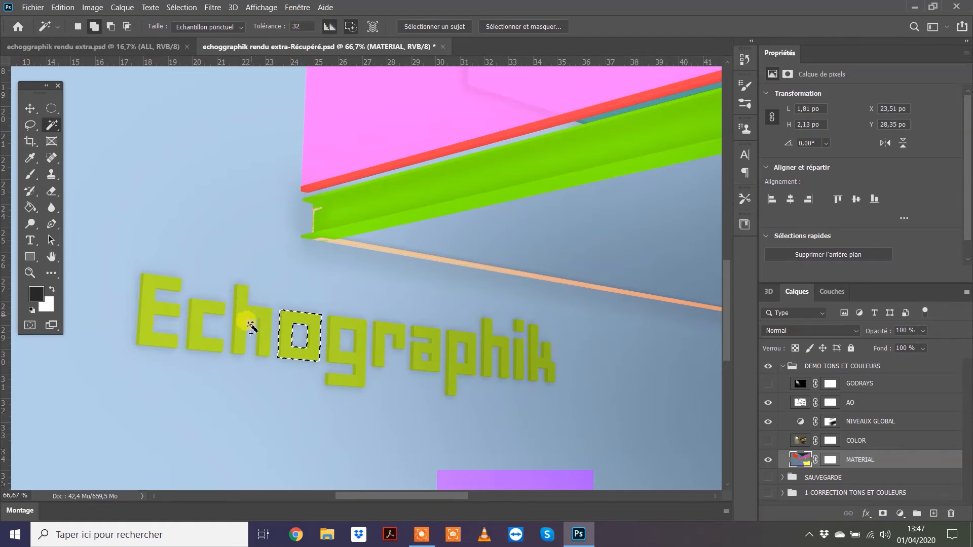
left_click(267, 320)
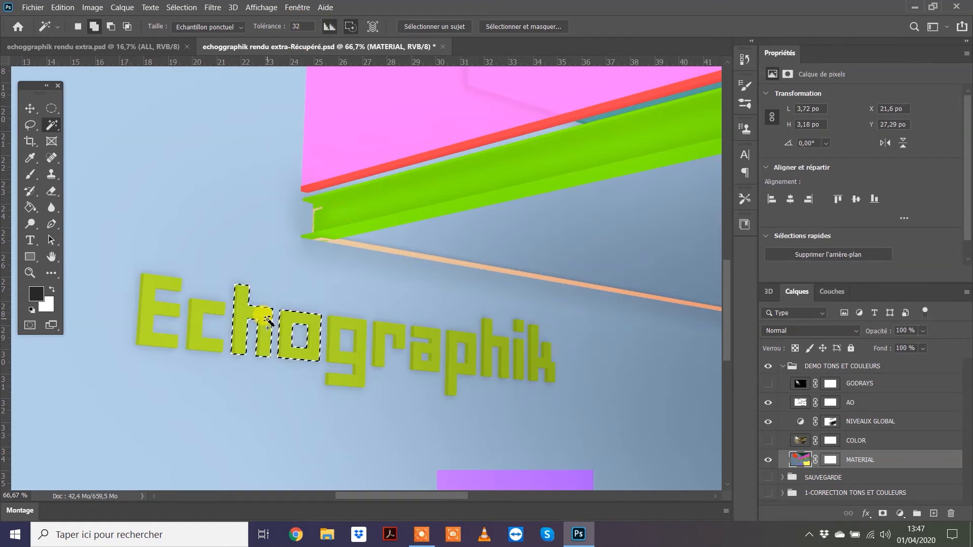
key("ctrl+d")
Turn off the Magic Wand's contiguous option and select all the Echographik logo letters on the MATERIAL layer
left_click(351, 27)
left_click(315, 232)
left_click(314, 320)
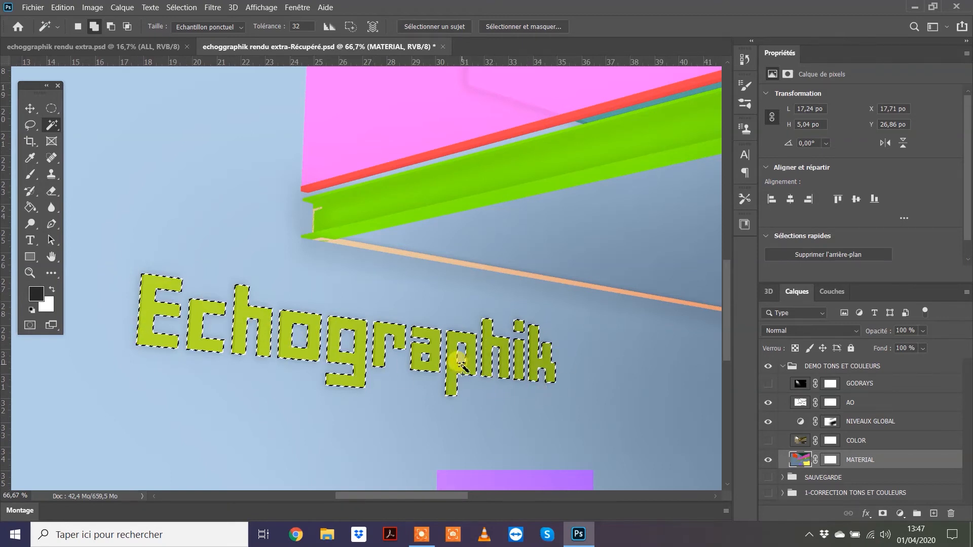
left_click(320, 333)
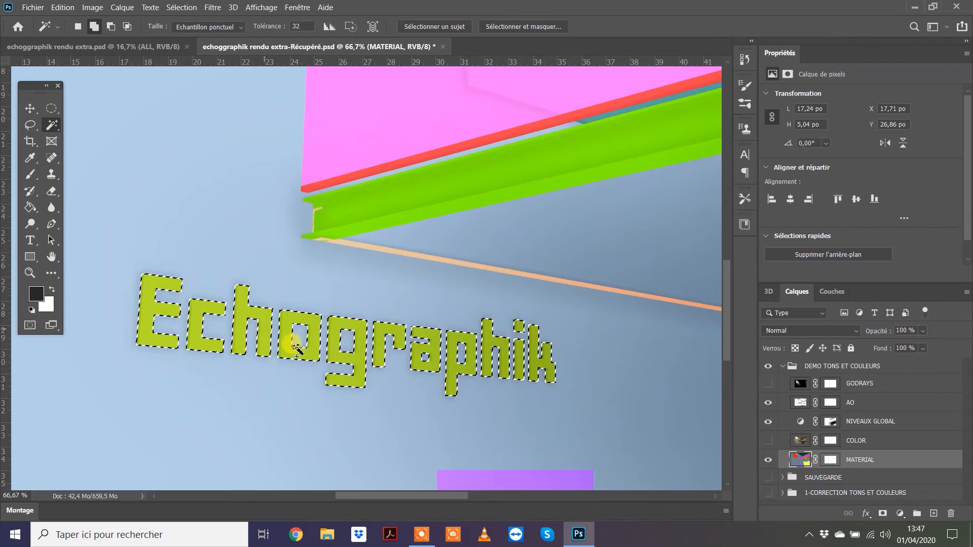
Add a Teinte/Saturation adjustment layer above COLOR, masked to the selected logo, and show the COLOR layer again
left_click(865, 442)
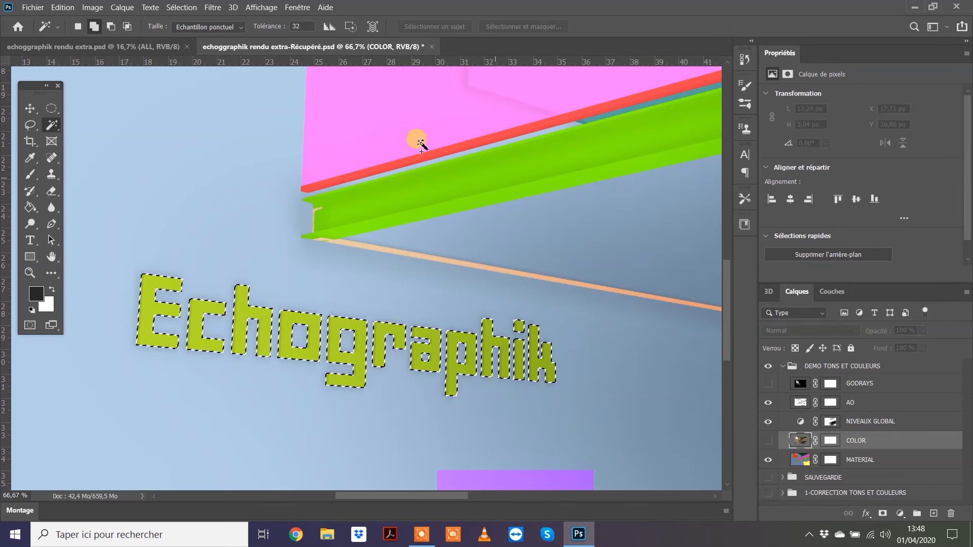
left_click(121, 7)
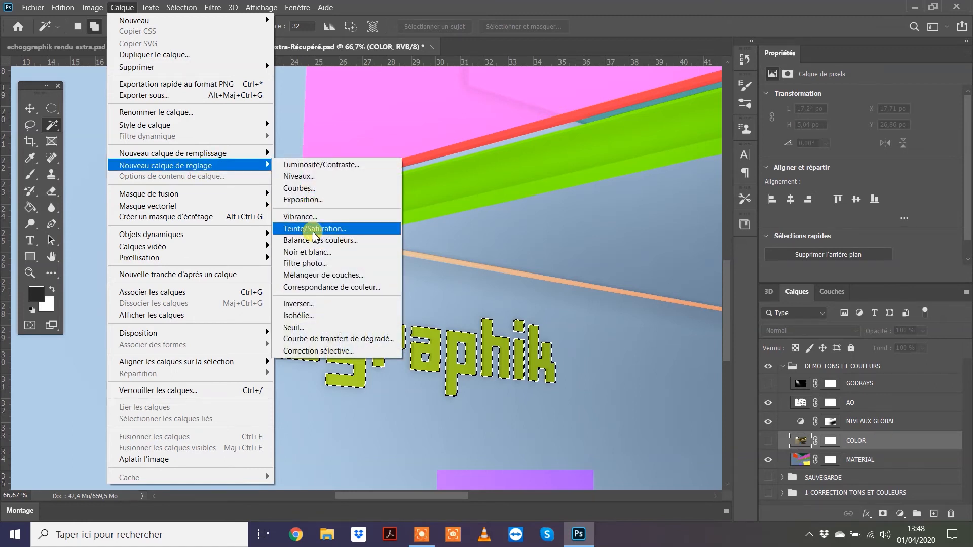
left_click(315, 232)
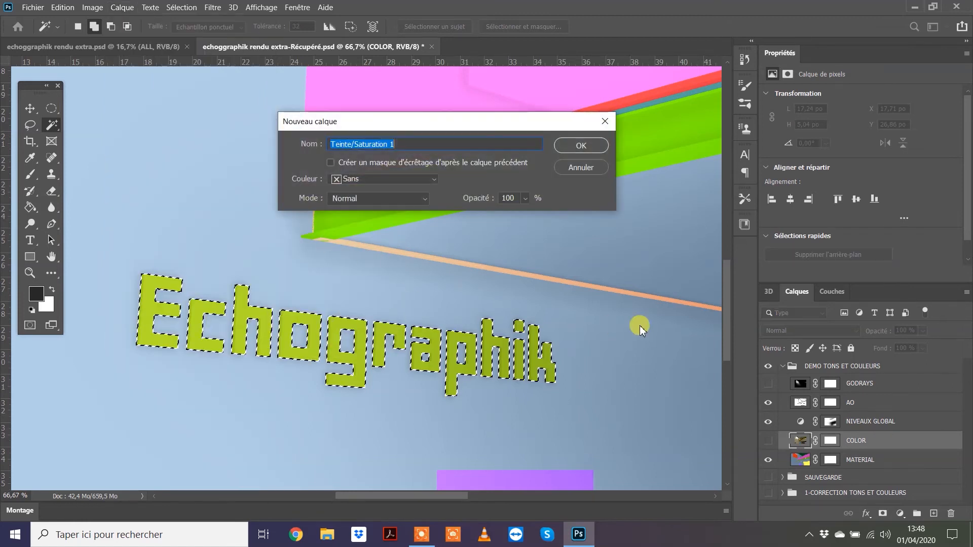
left_click(577, 146)
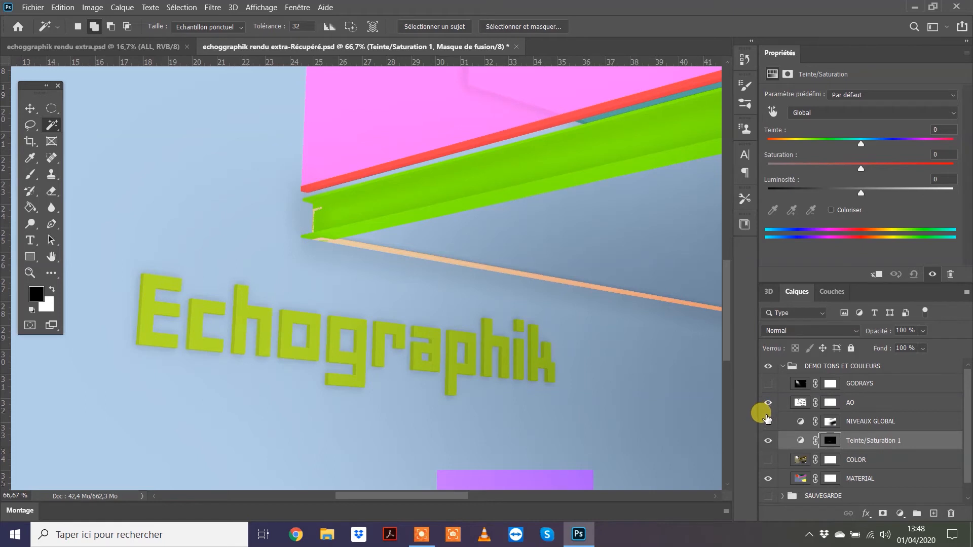
left_click(768, 462)
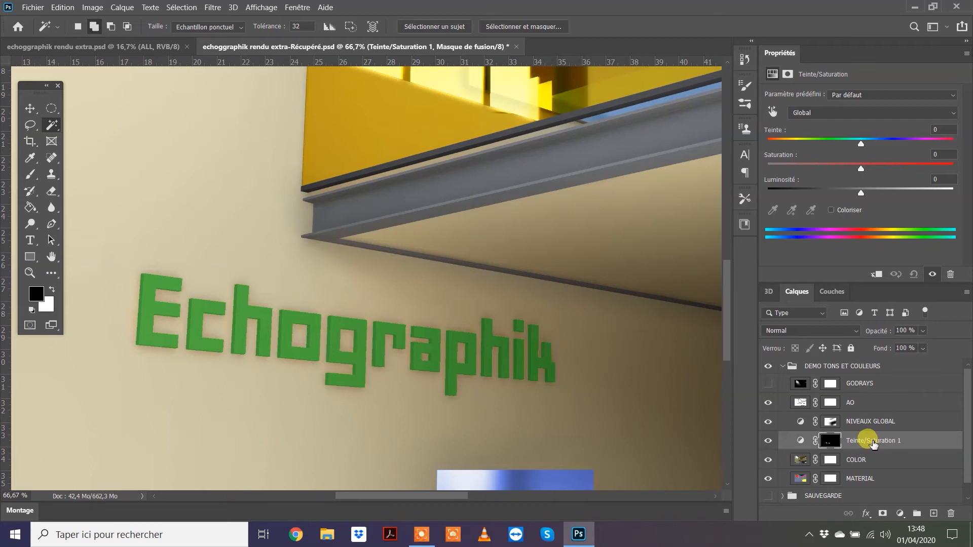
Rename the Teinte/Saturation 1 layer as TSL LOGO and display its mask alone in the canvas
left_click(872, 445)
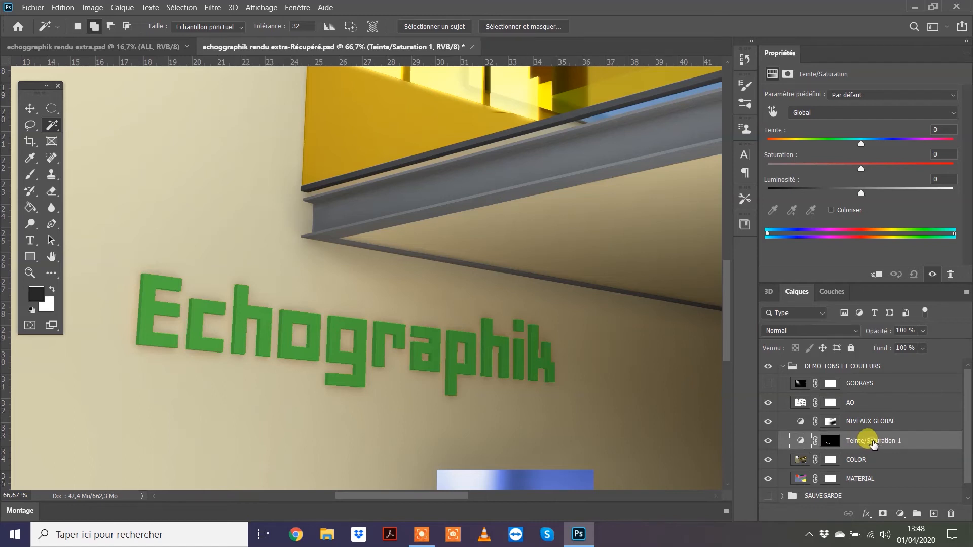
double_click(871, 442)
left_click_drag(903, 439, 832, 436)
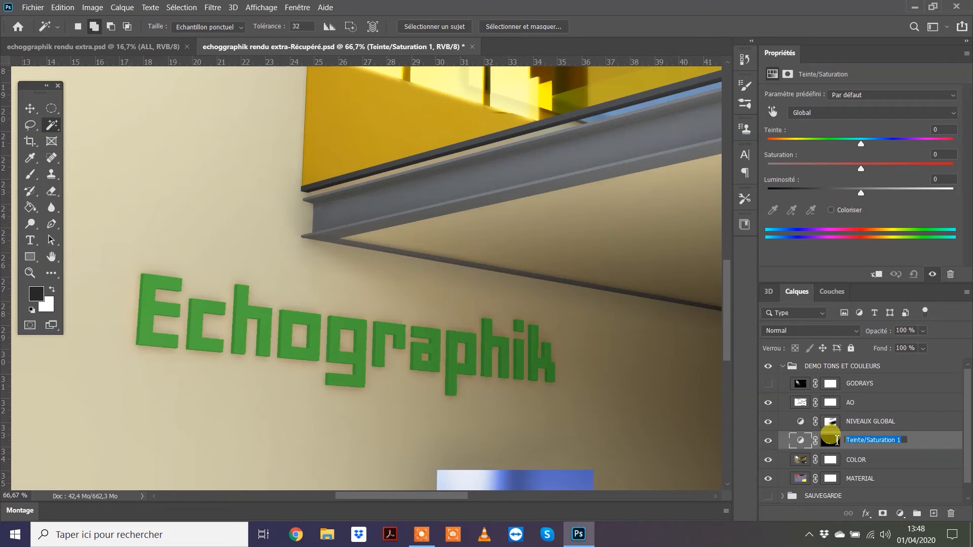
type("TSL LOGO")
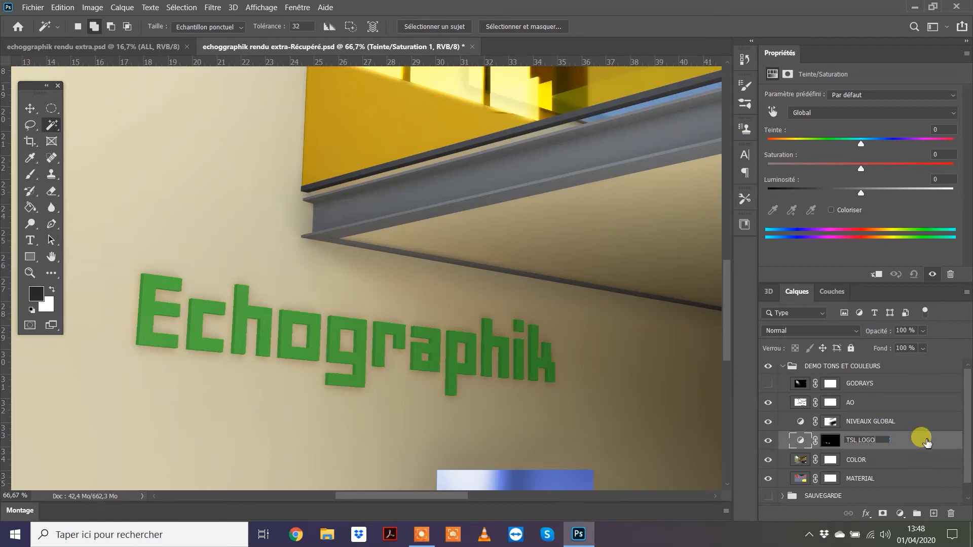
key("Return")
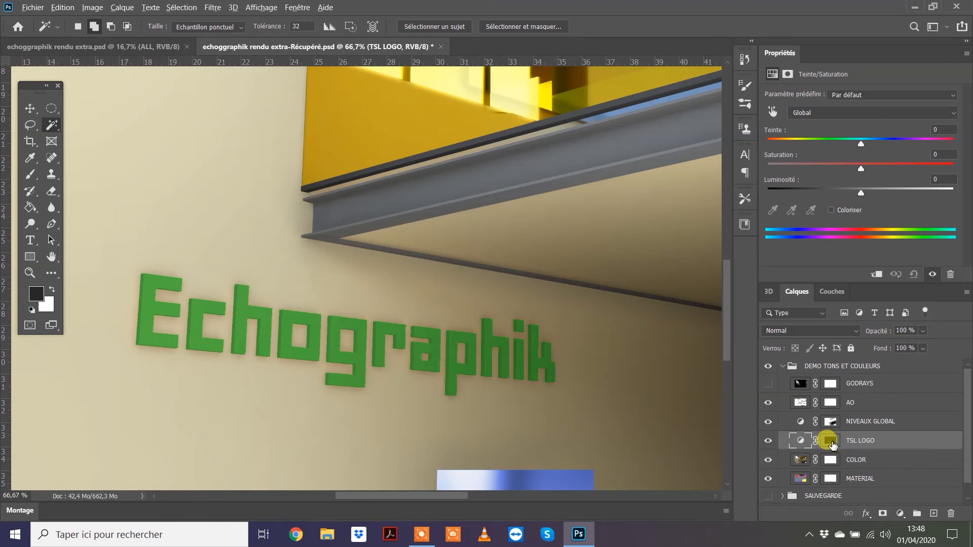
left_click(831, 442, "alt")
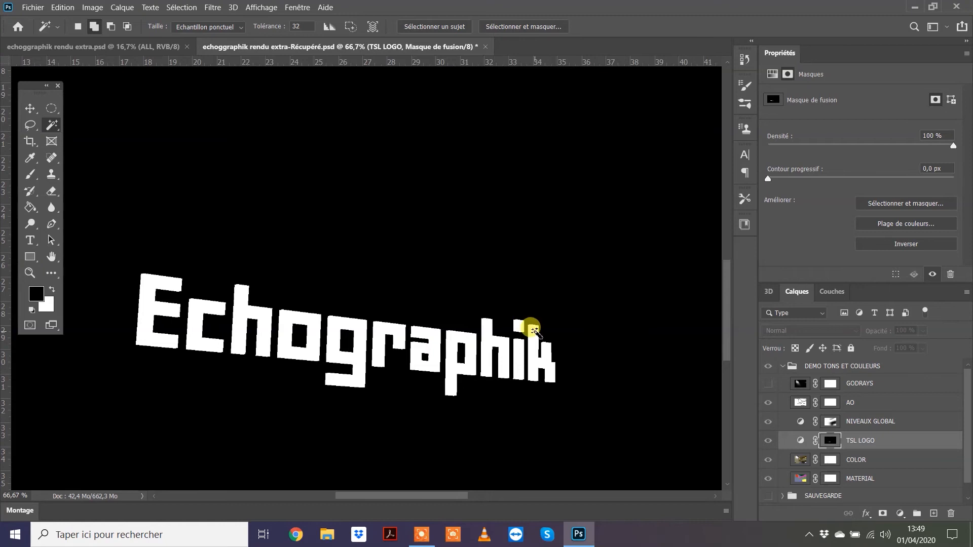
Refine the TSL LOGO mask with a Contour progressif of 1,0 px and a Décalage du contour of -64 %
left_click(799, 441)
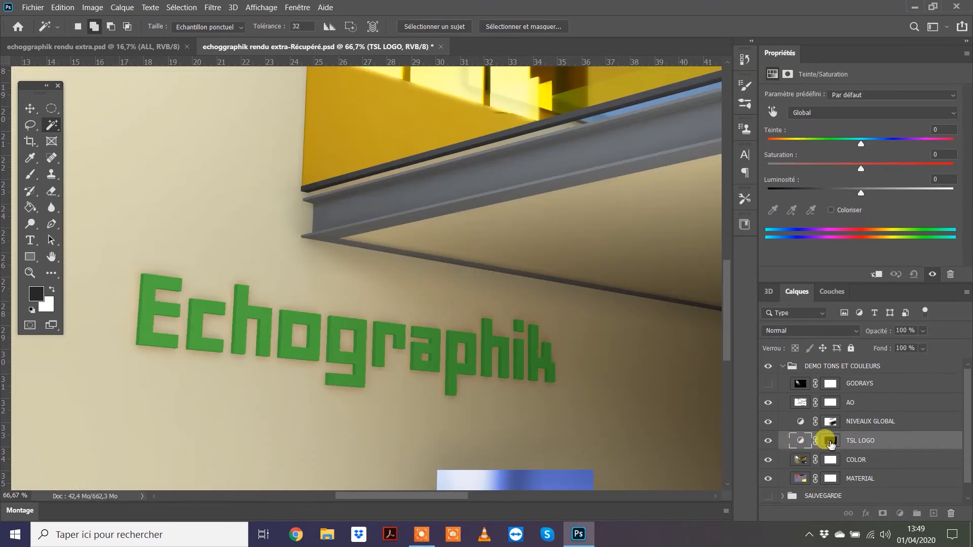
left_click(830, 441)
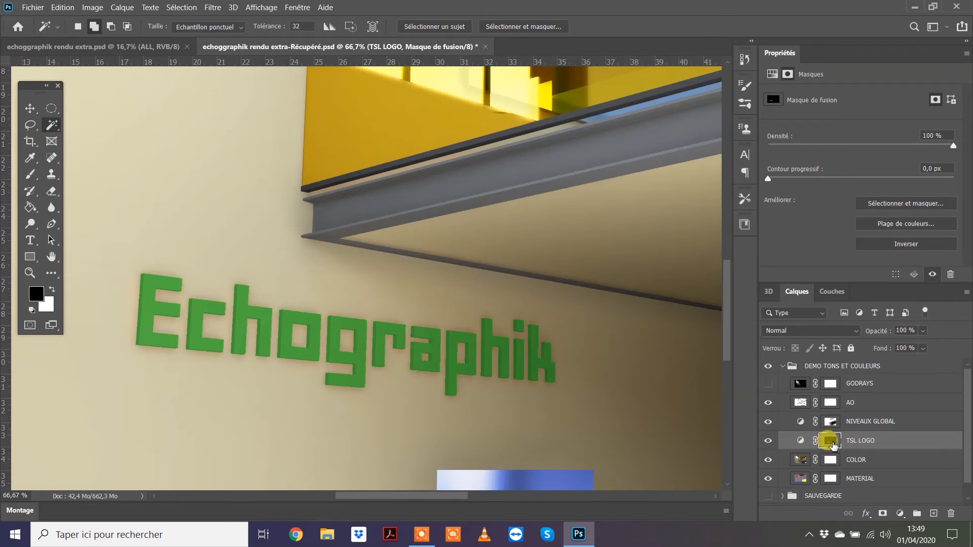
double_click(831, 443)
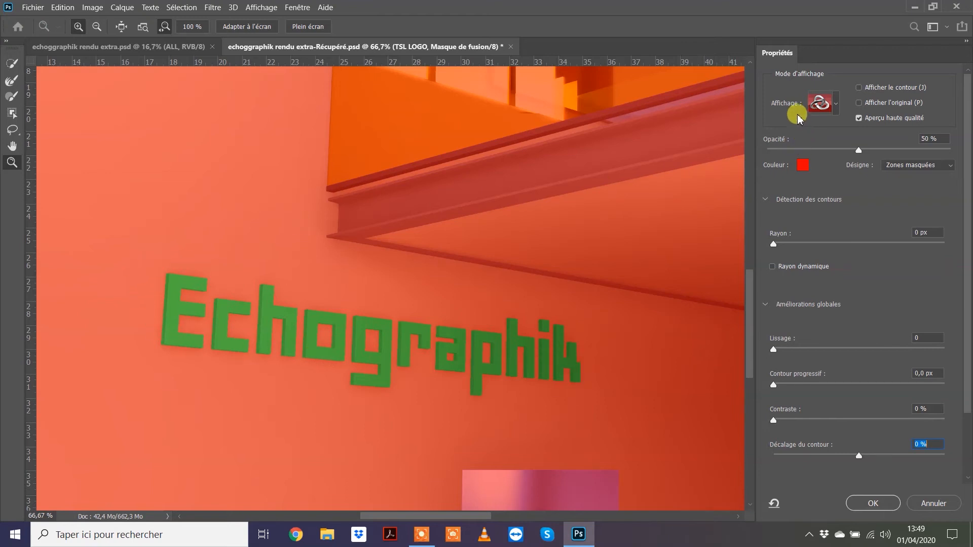
left_click(826, 106)
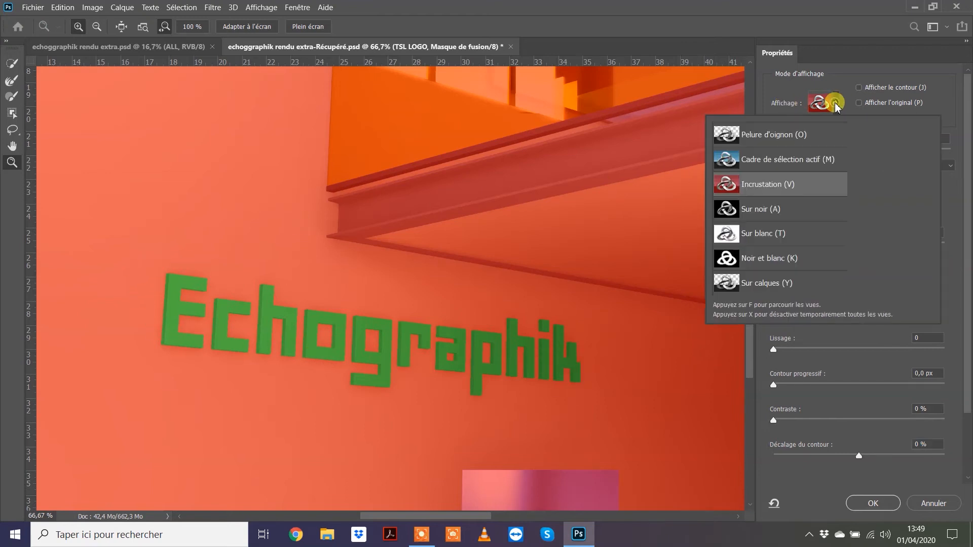
left_click(758, 212)
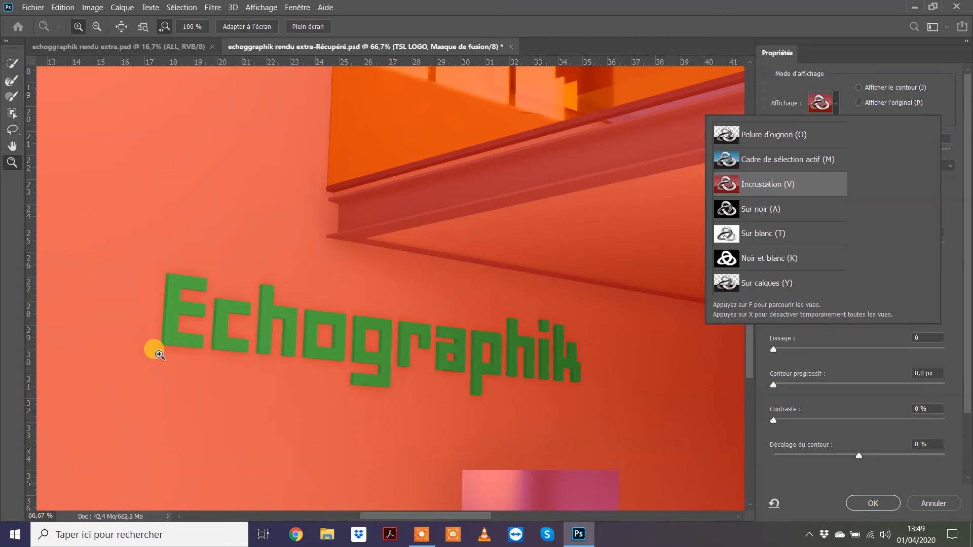
left_click(952, 301)
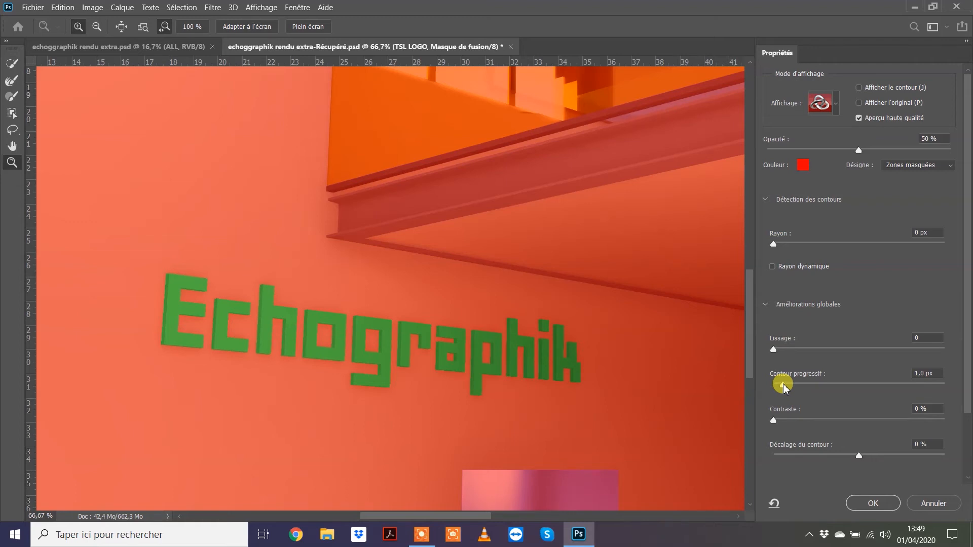
left_click_drag(783, 386, 783, 385)
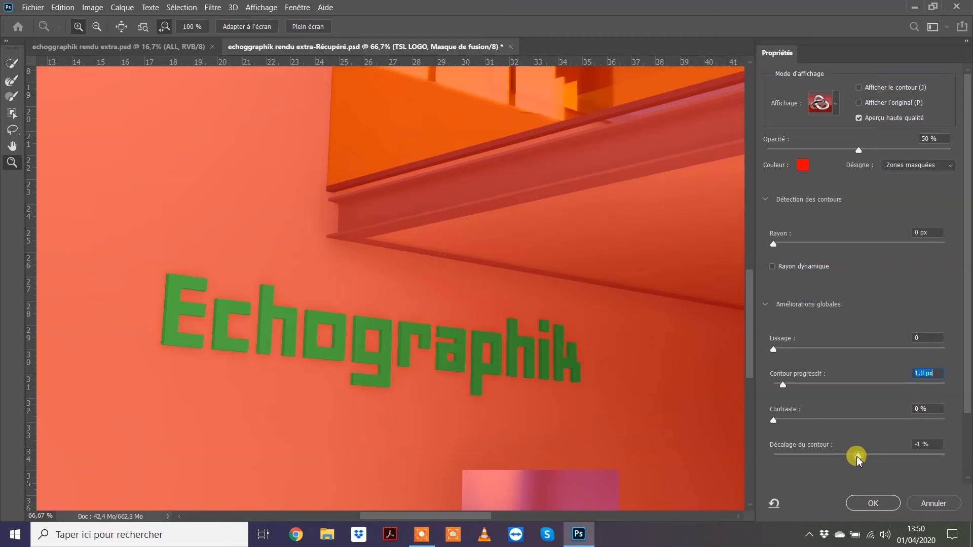
left_click_drag(834, 456, 804, 461)
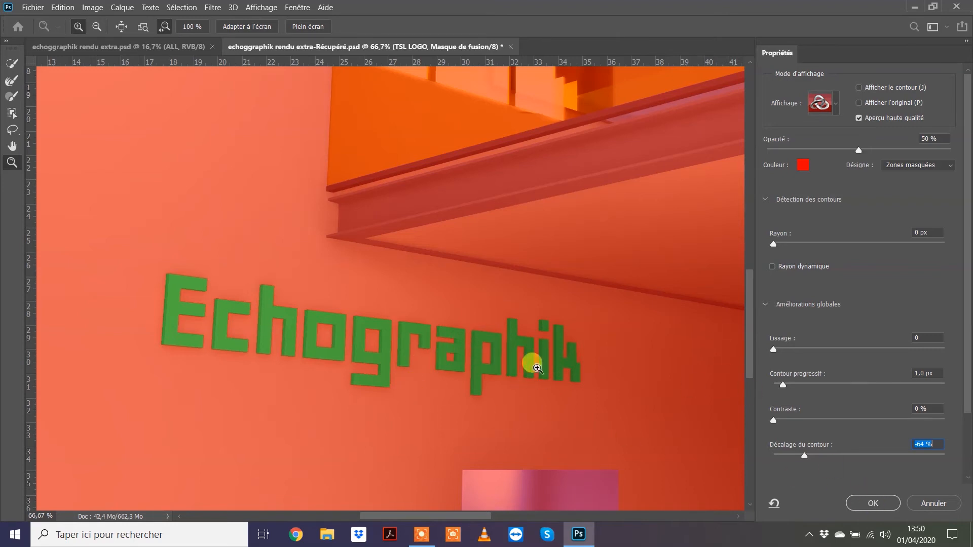
left_click(877, 504)
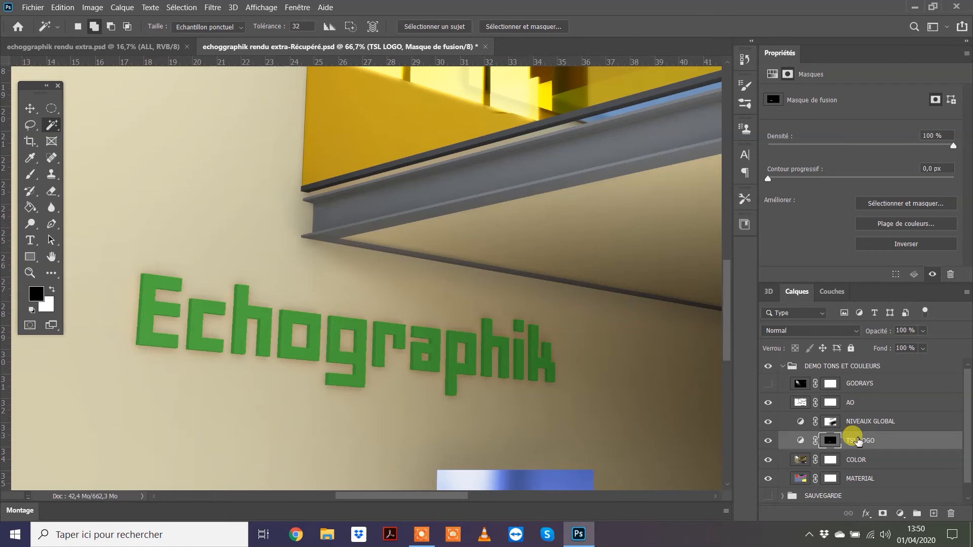
Set the TSL LOGO adjustment's Saturation to -100 and Luminosité to -39
left_click(800, 441)
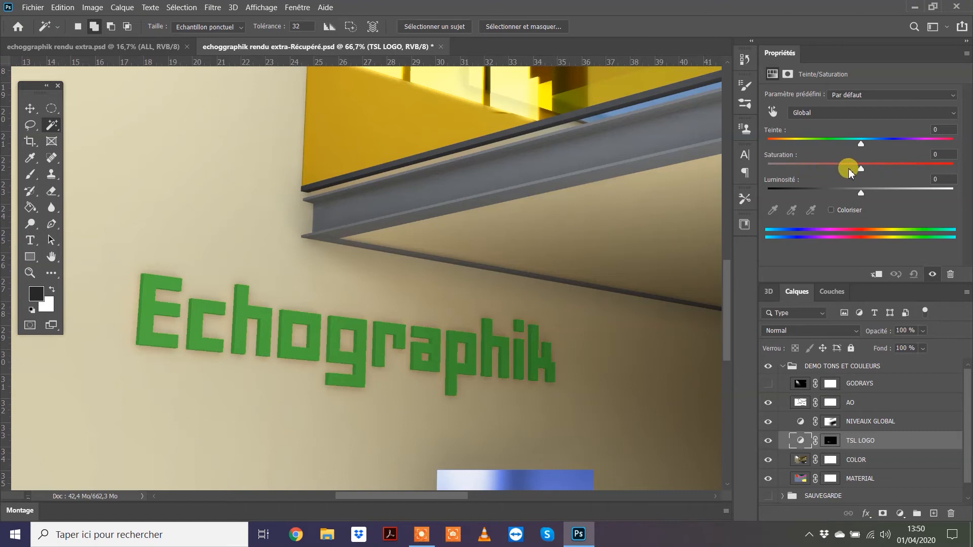
left_click_drag(861, 169, 726, 179)
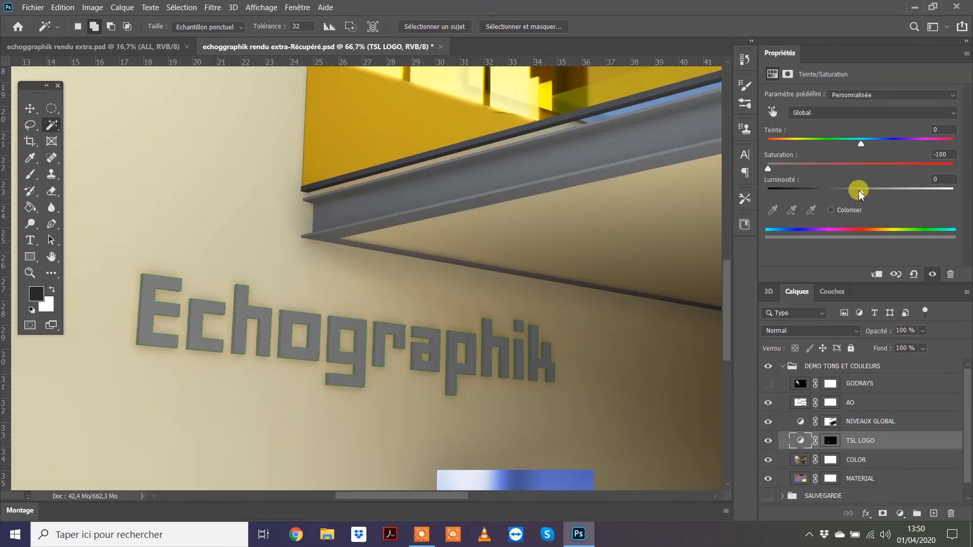
left_click_drag(861, 194, 825, 202)
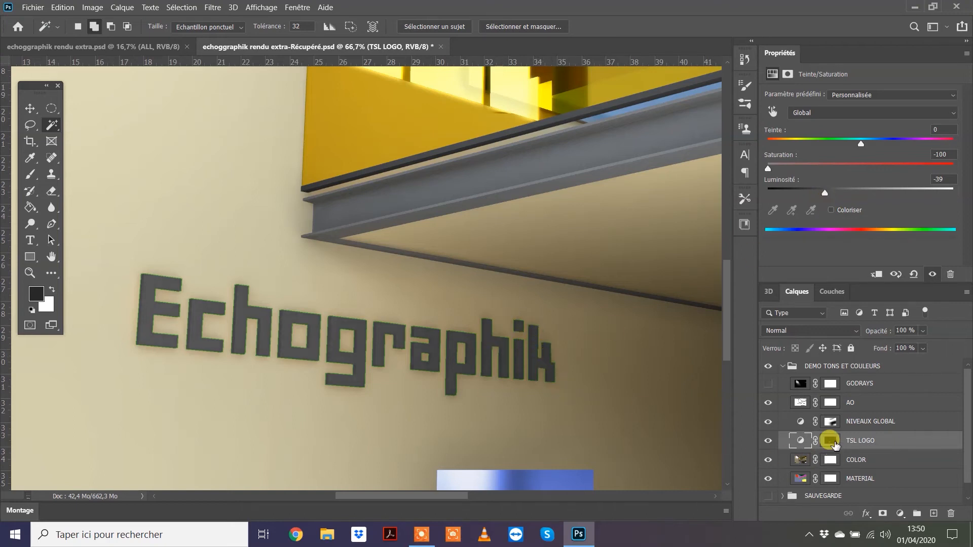
Expand the TSL LOGO mask's edge with a Décalage du contour of +28 %
left_click(833, 442)
left_click(854, 459)
left_click_drag(859, 455, 816, 465)
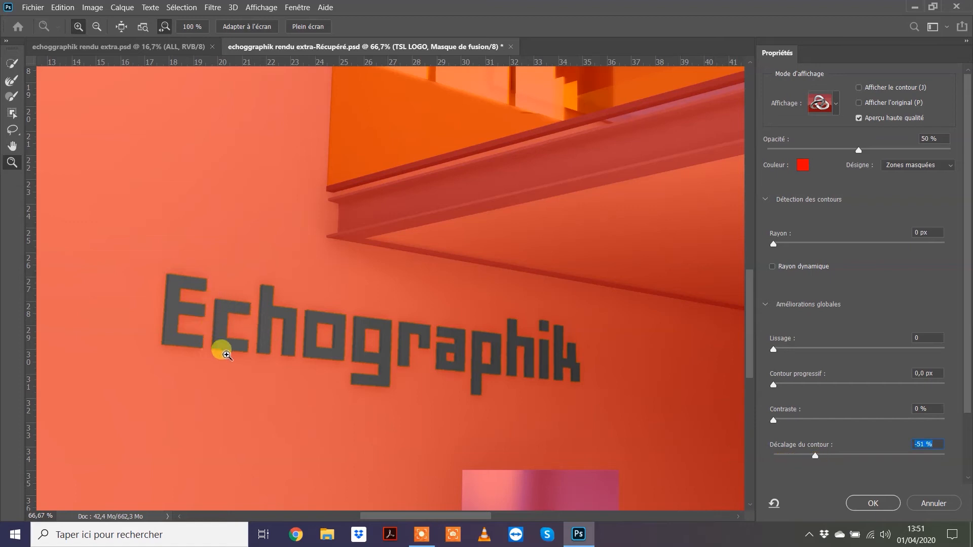
left_click_drag(815, 456, 883, 456)
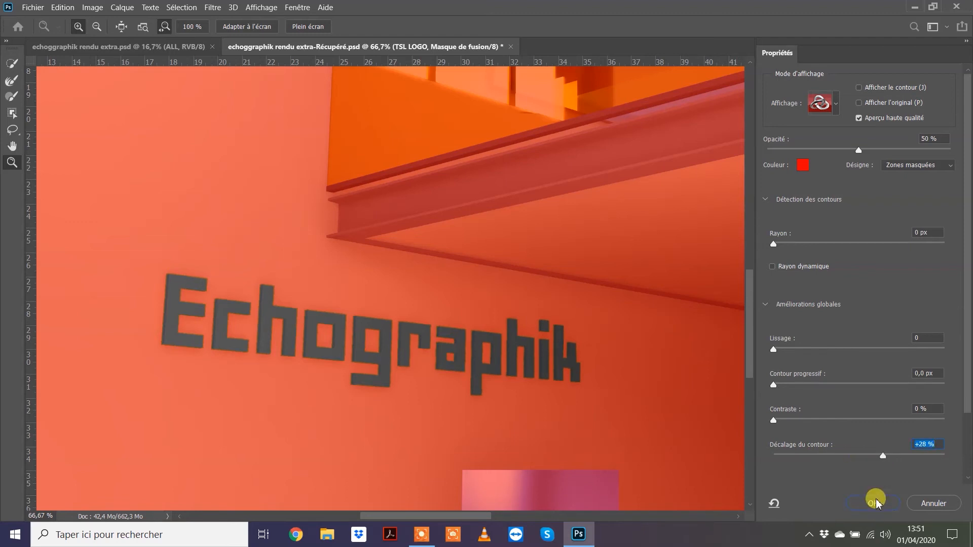
left_click(876, 503)
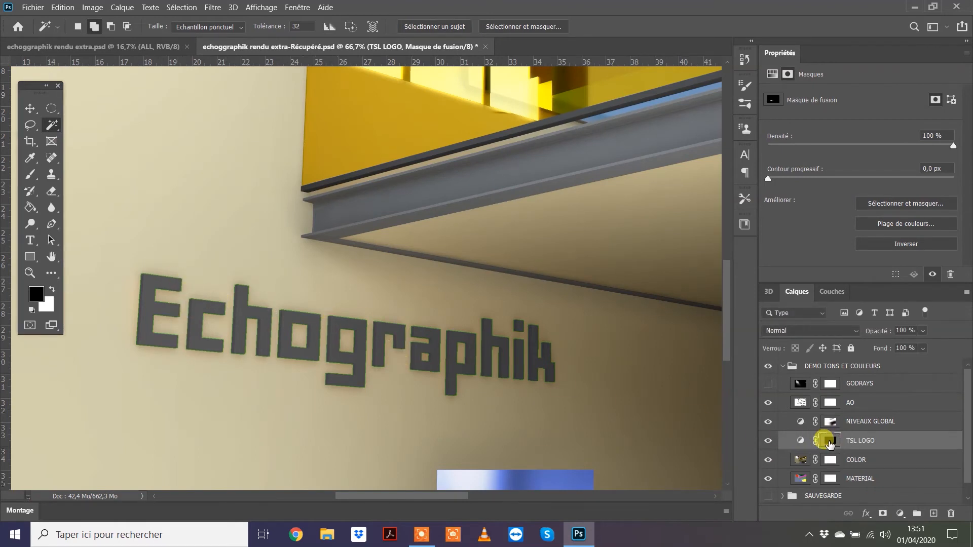
Refine the TSL LOGO mask again with a Décalage du contour of +23 %
double_click(829, 442)
left_click_drag(859, 456, 876, 460)
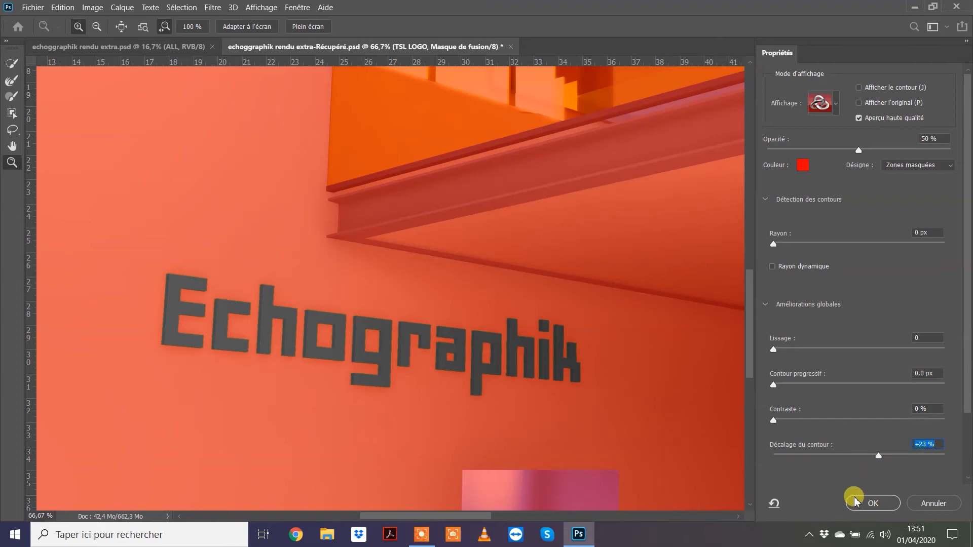
left_click(873, 504)
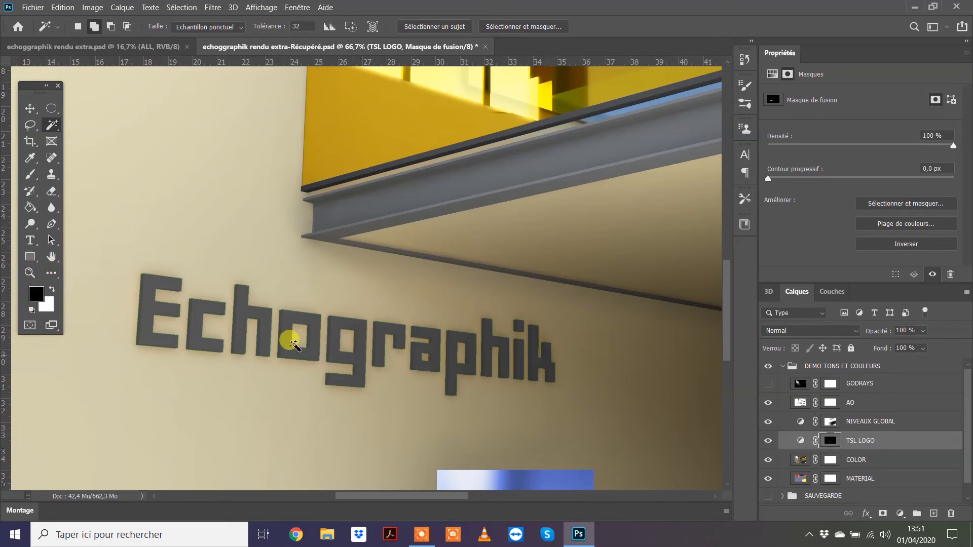
Select the blue chair below the logo on the MATERIAL layer with the Magic Wand
left_click(50, 258)
double_click(48, 260)
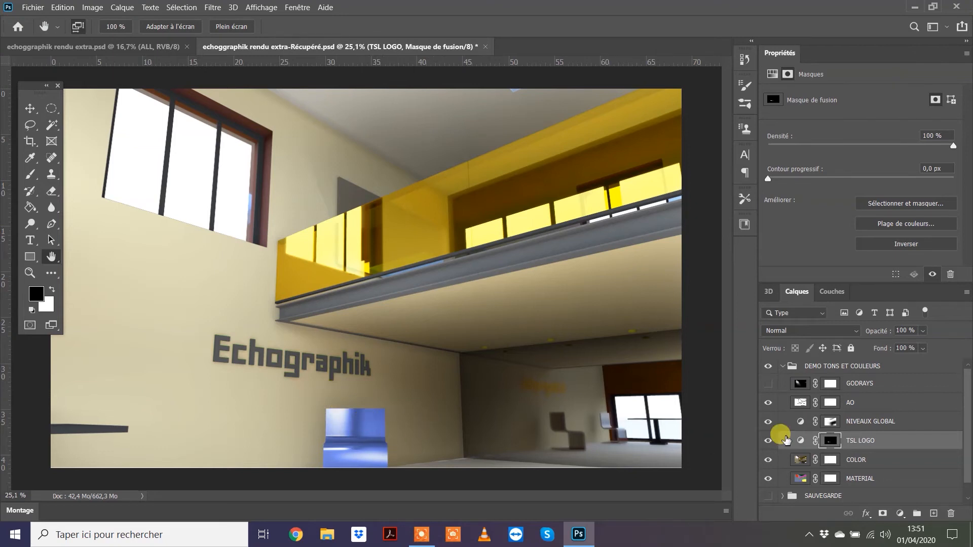
scroll(966, 417, "down", 1)
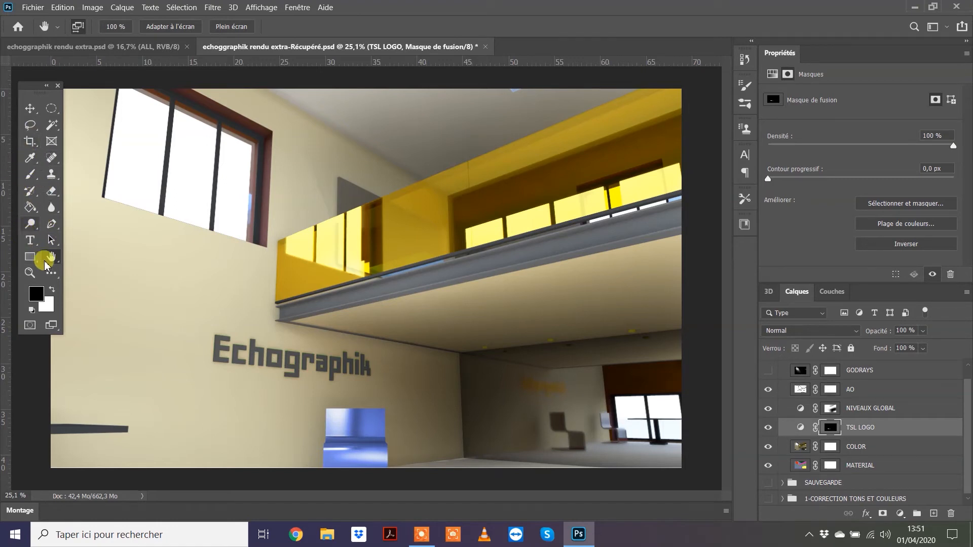
left_click(28, 273)
left_click(360, 459)
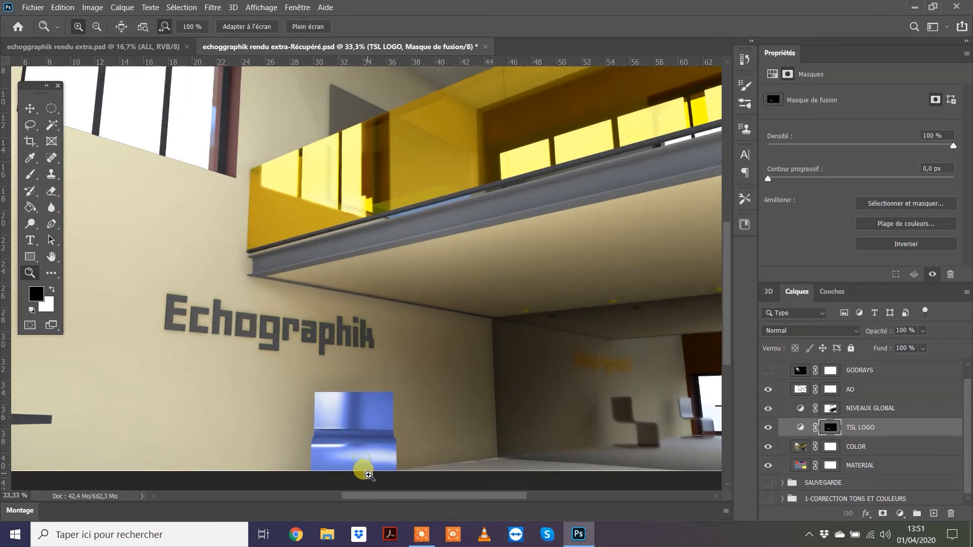
left_click(363, 461)
right_click(346, 423)
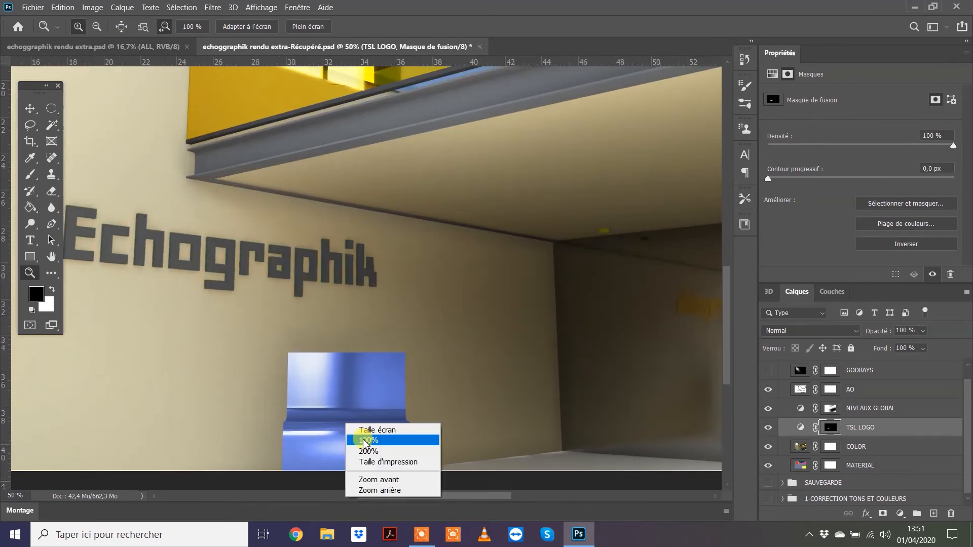
left_click(363, 442)
scroll(380, 304, "down", 5)
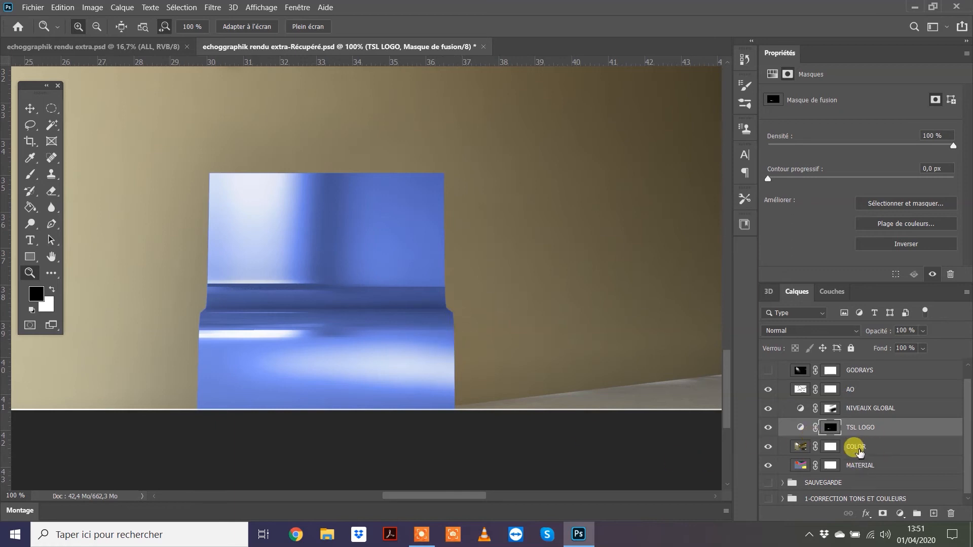
left_click(856, 465)
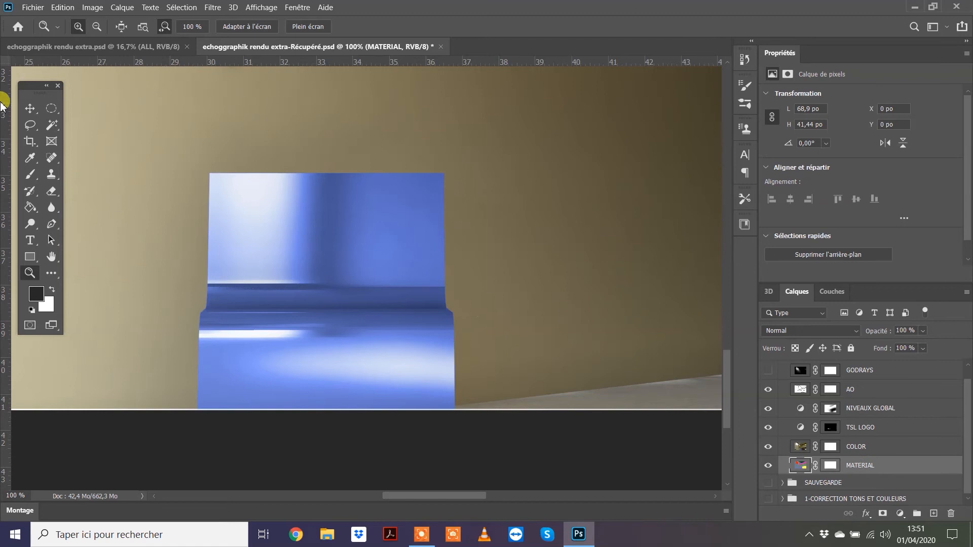
left_click(51, 124)
left_click(272, 229)
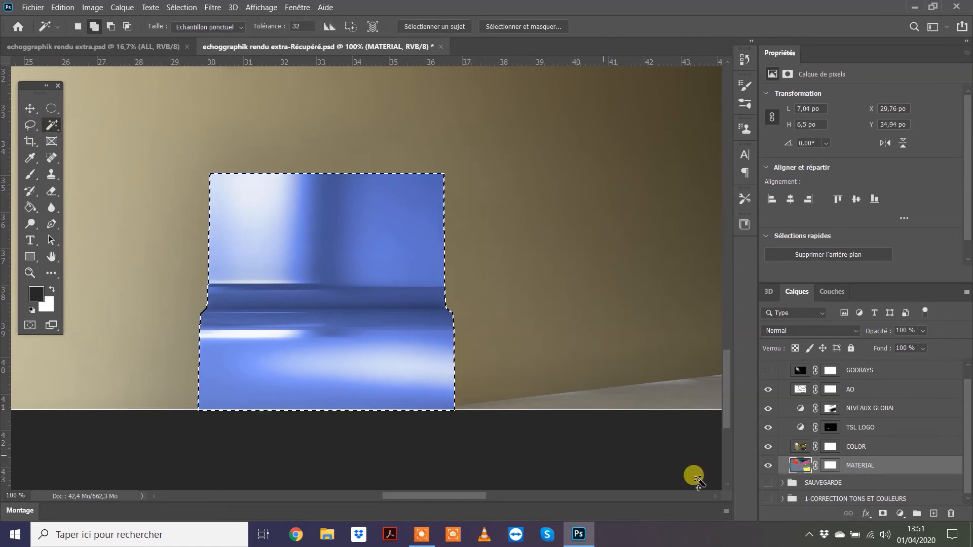
Add a Teinte/Saturation adjustment layer above COLOR, masked to the selected chair, and rename it TSL chaise
left_click(890, 446)
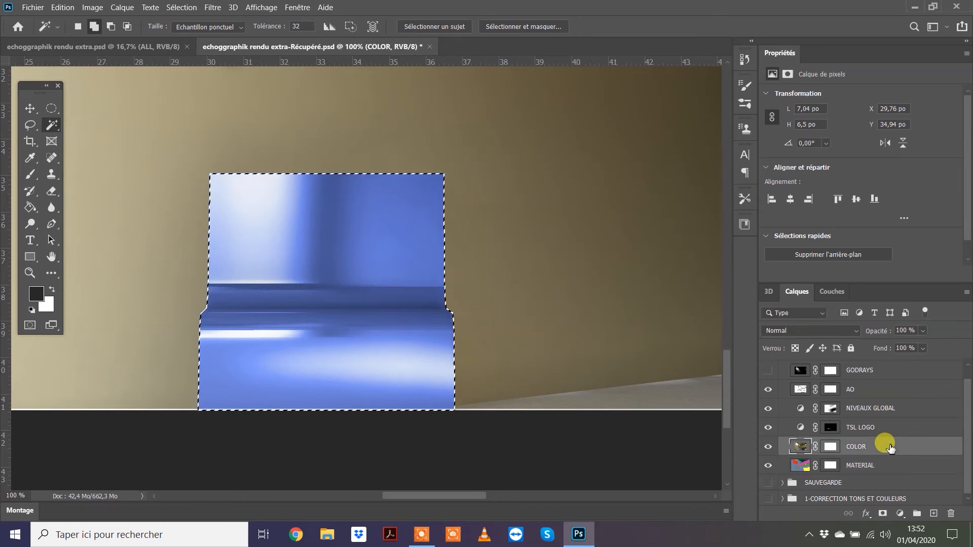
left_click(121, 8)
mouse_move(188, 166)
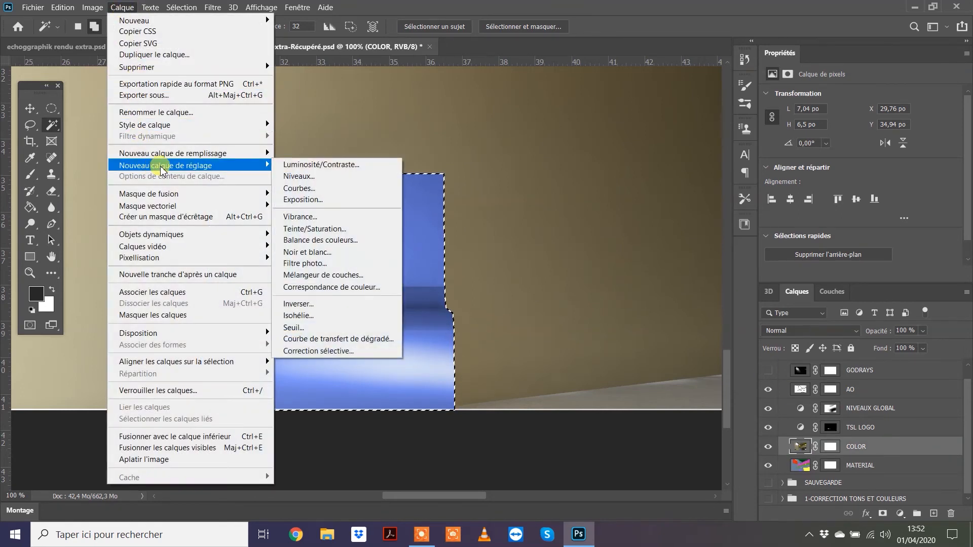
left_click(318, 229)
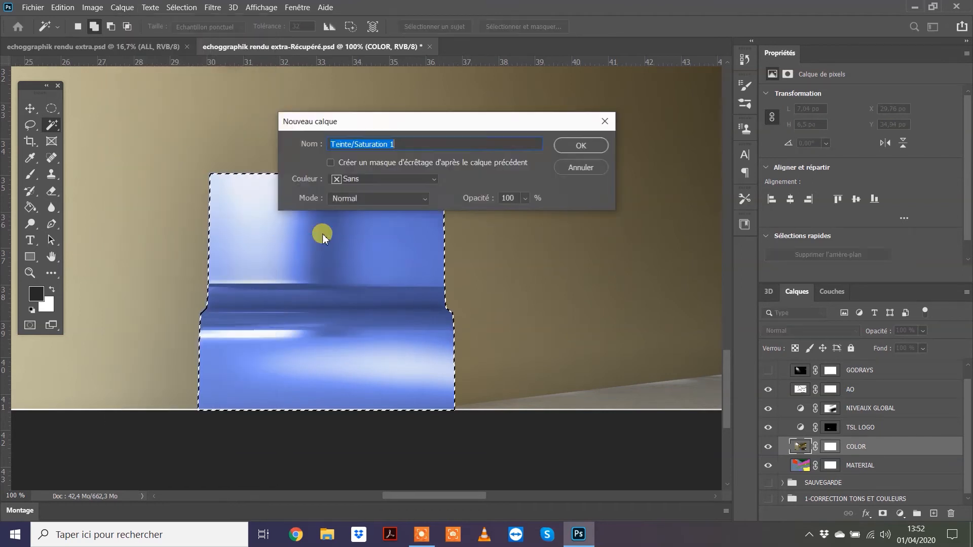
left_click(577, 147)
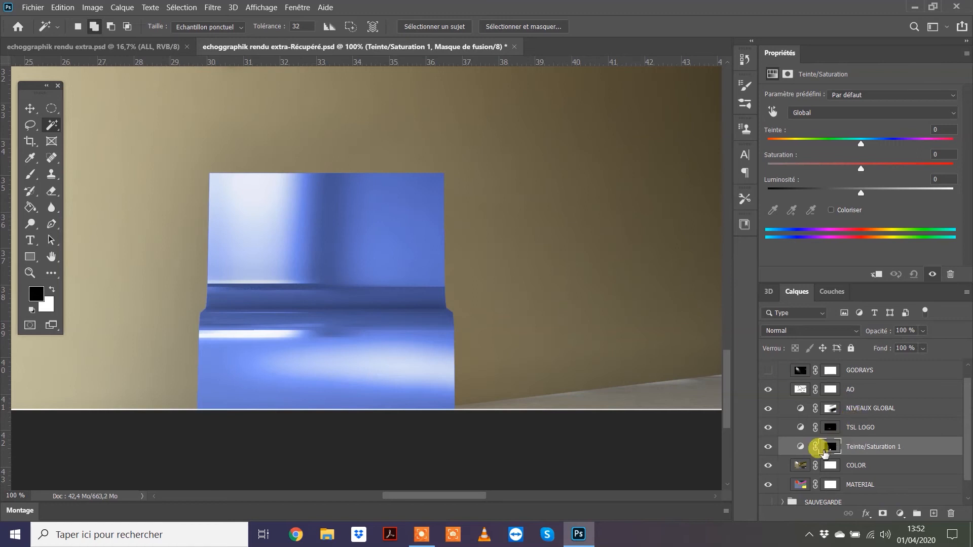
double_click(867, 448)
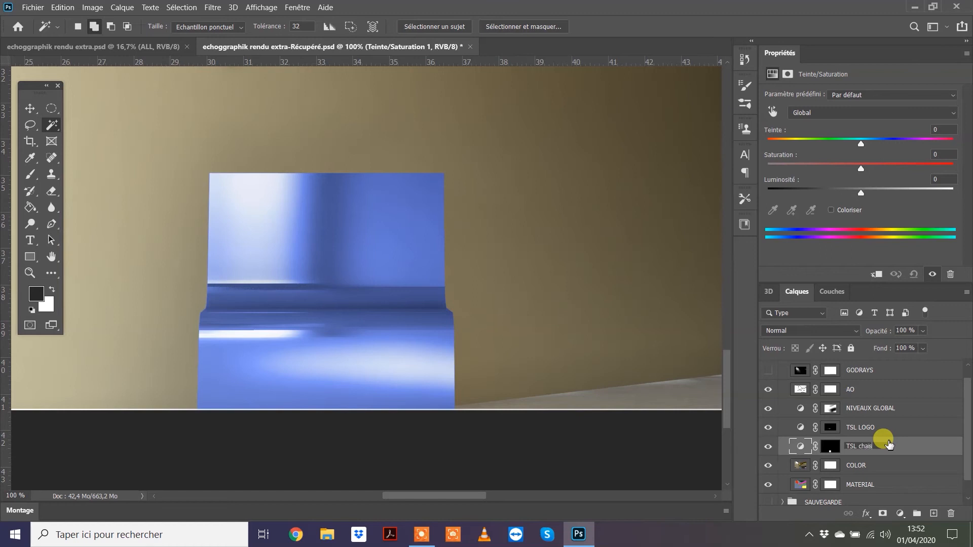
type("TSL chaise")
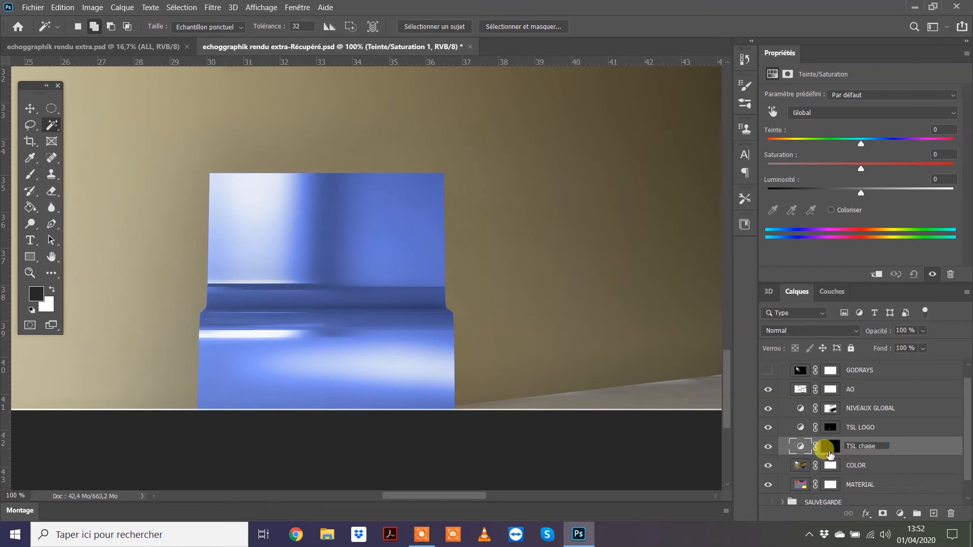
Set the TSL chaise adjustment's Saturation to -100 and Luminosité to -34
left_click(798, 451)
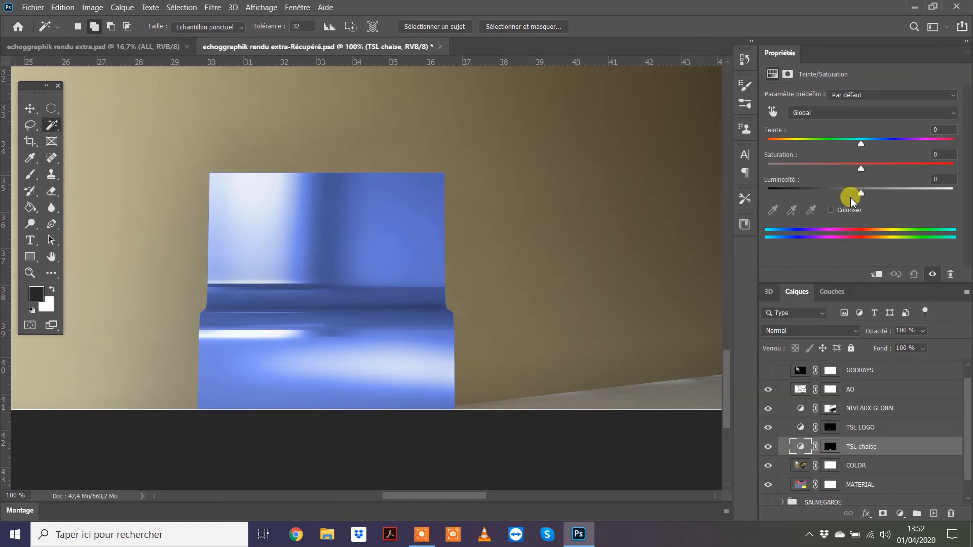
left_click_drag(860, 193, 749, 174)
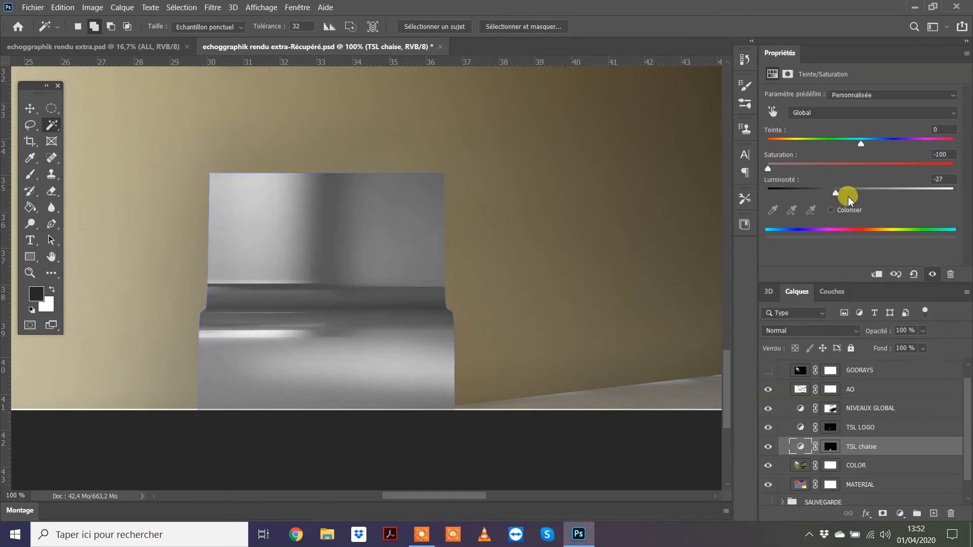
mouse_move(835, 195)
left_mouse_down()
mouse_move(810, 193)
mouse_move(830, 198)
left_mouse_up()
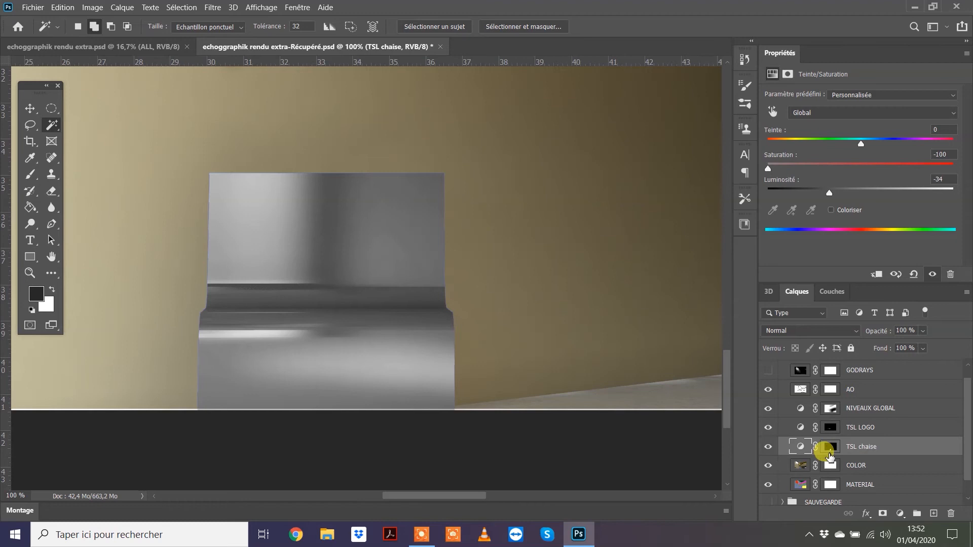
Refine the TSL chaise layer mask with a Contour progressif of 1,2 px and a Décalage du contour of +25 %
double_click(831, 447)
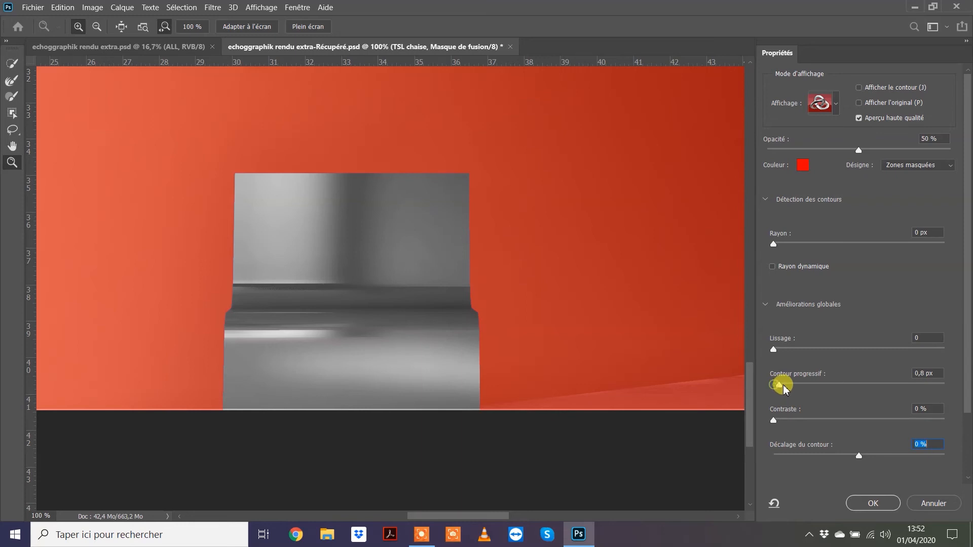
mouse_move(794, 388)
left_mouse_down()
mouse_move(856, 387)
mouse_move(783, 396)
left_mouse_up()
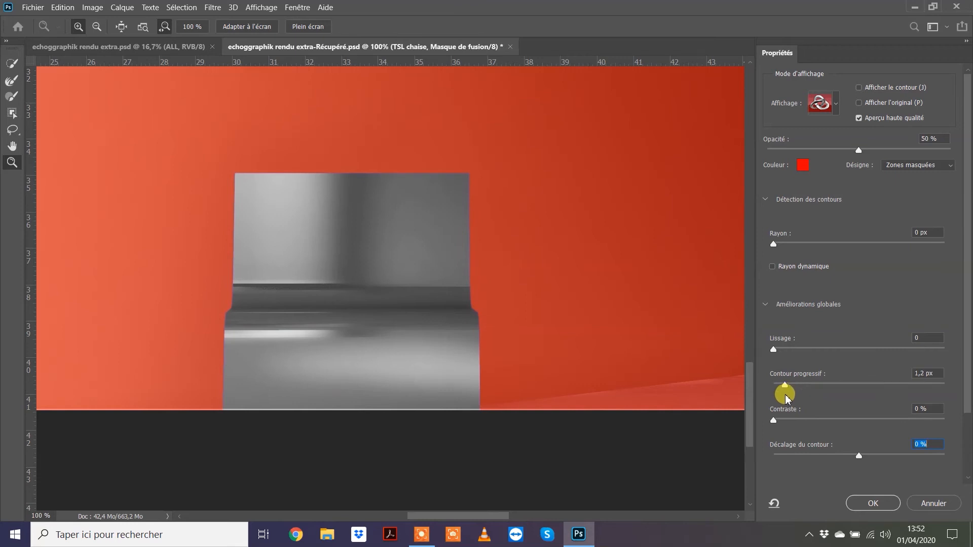
left_click(787, 399)
mouse_move(859, 456)
left_mouse_down()
mouse_move(802, 460)
mouse_move(968, 458)
mouse_move(821, 463)
mouse_move(882, 478)
mouse_move(915, 474)
mouse_move(870, 473)
mouse_move(926, 474)
mouse_move(804, 470)
mouse_move(902, 479)
mouse_move(790, 478)
mouse_move(815, 462)
mouse_move(861, 463)
left_mouse_up()
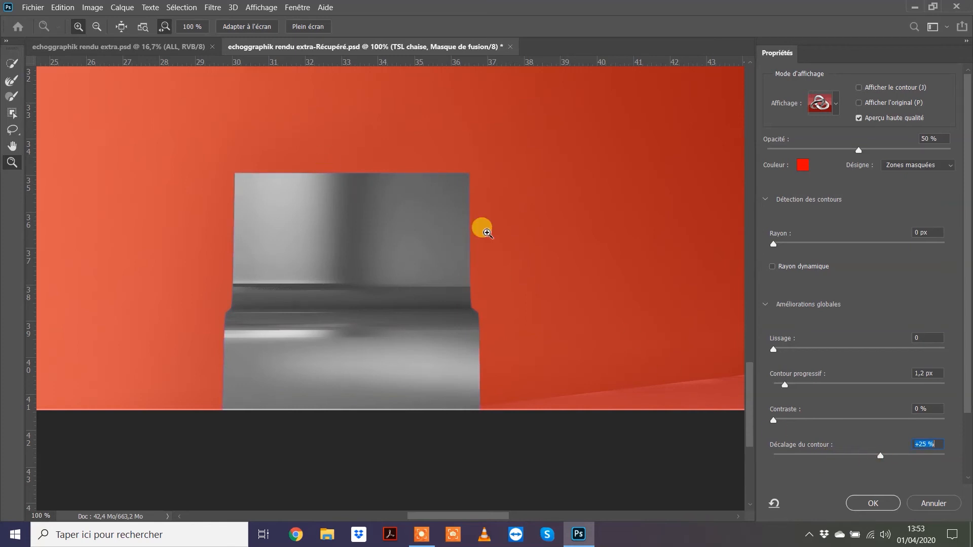
left_click(874, 502)
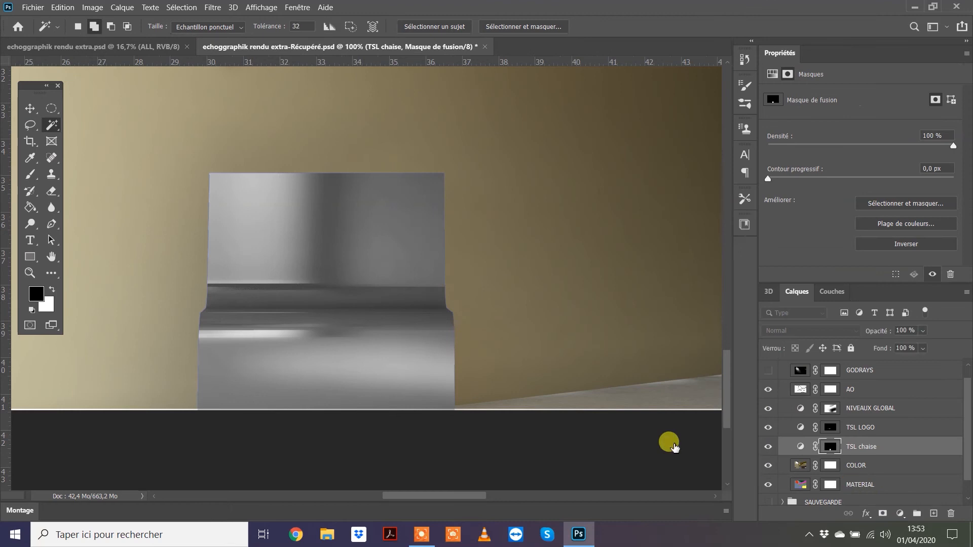
Fit the whole image in view and hide the TSL chaise, TSL LOGO, NIVEAUX GLOBAL, AO and COLOR layers to inspect the MATERIAL layer
left_click(29, 273)
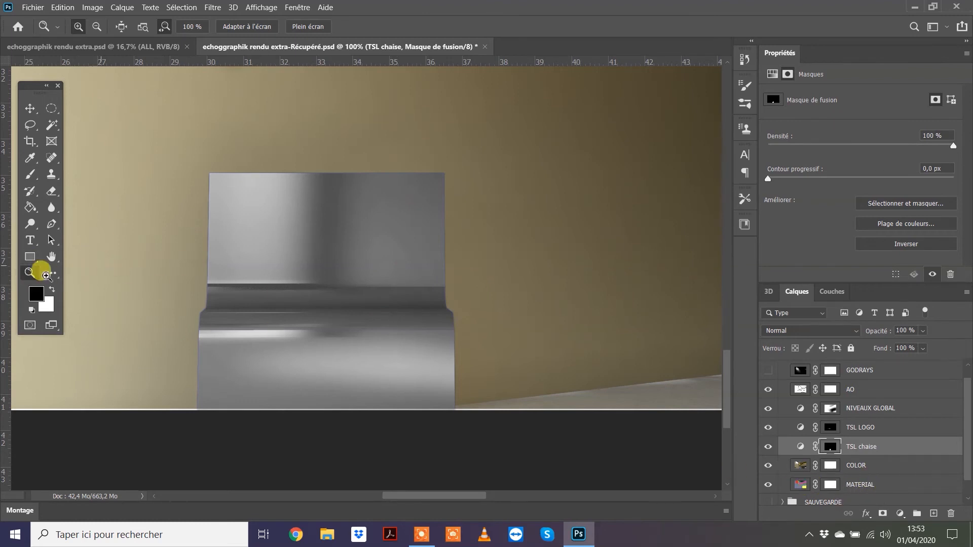
double_click(51, 257)
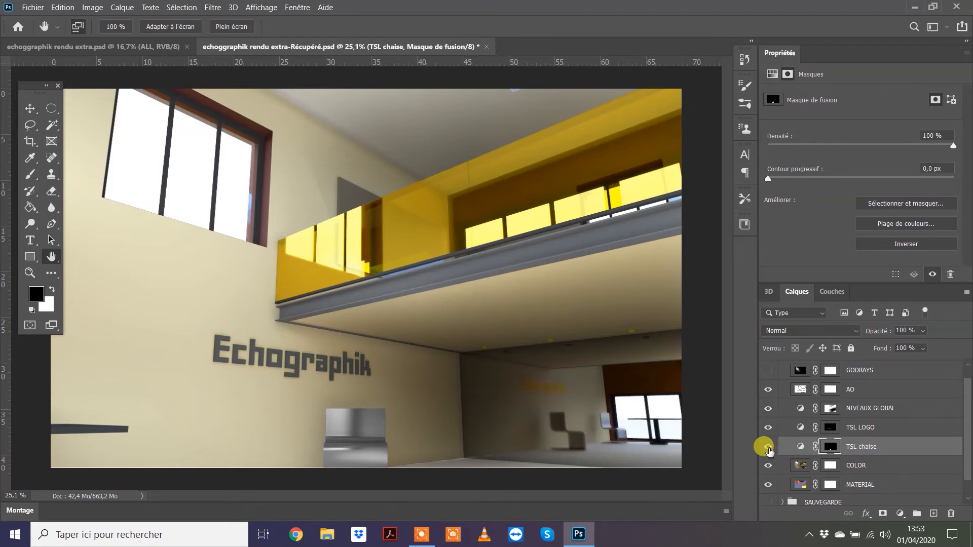
left_click(768, 447)
left_click(768, 427)
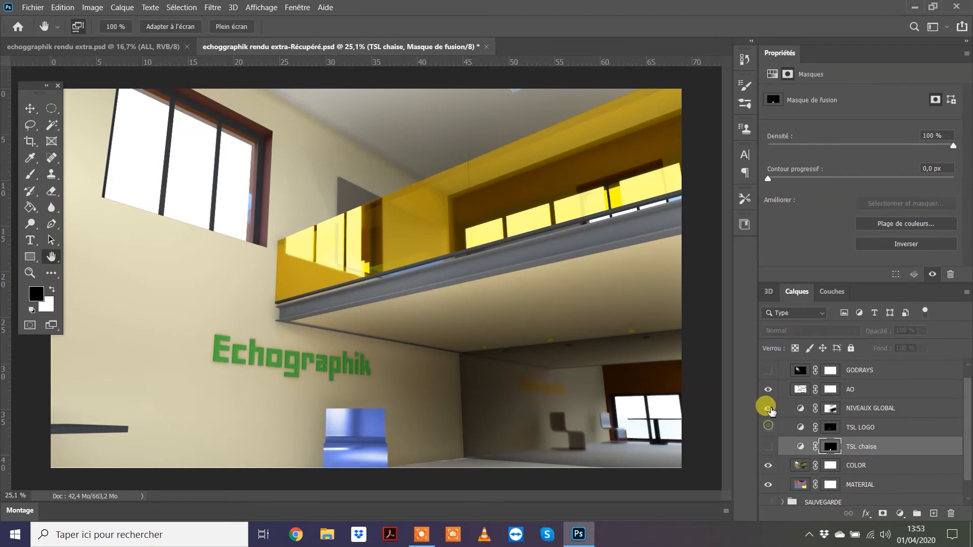
left_click(768, 409)
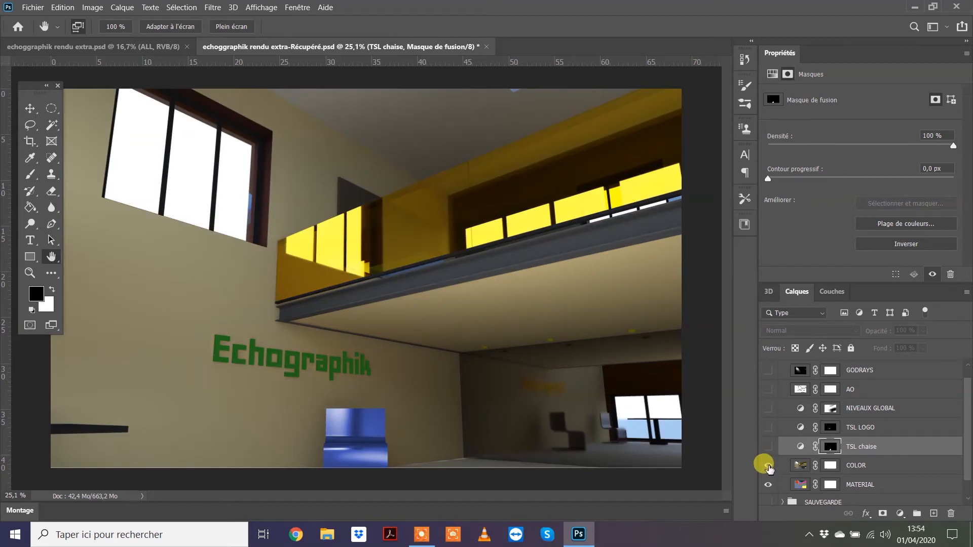
left_click(768, 465)
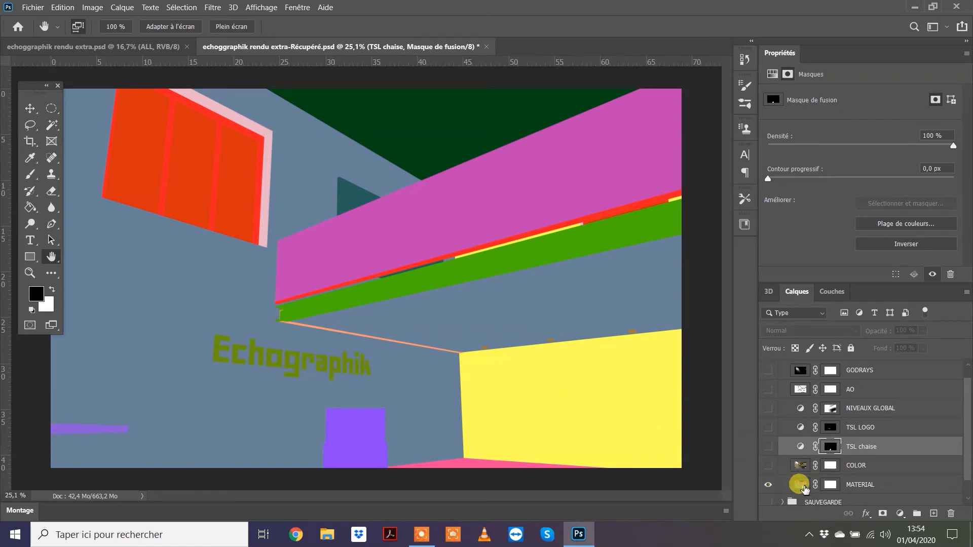
Show the TSL chaise, COLOR, TSL LOGO, NIVEAUX GLOBAL and AO layers again, and turn on the GODRAYS layer
left_click(768, 446)
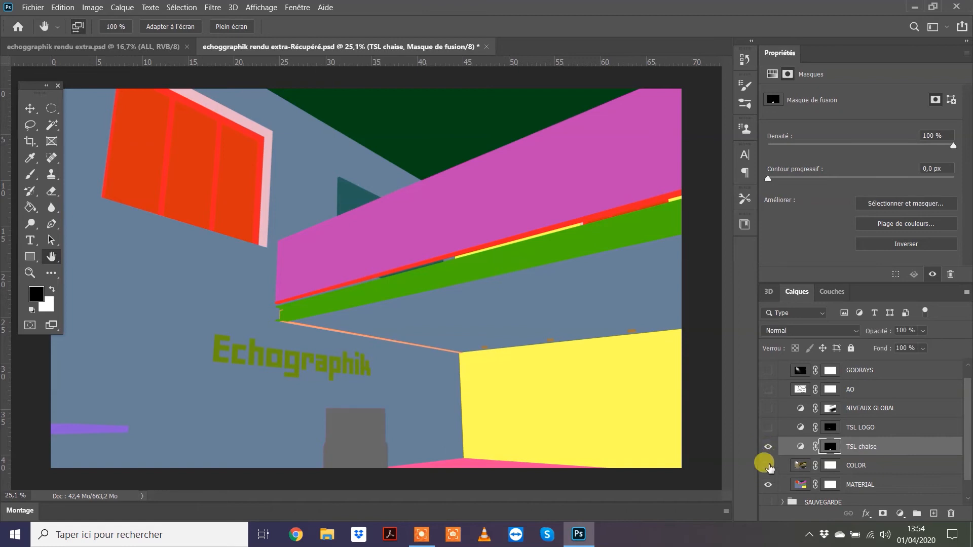
left_click(768, 465)
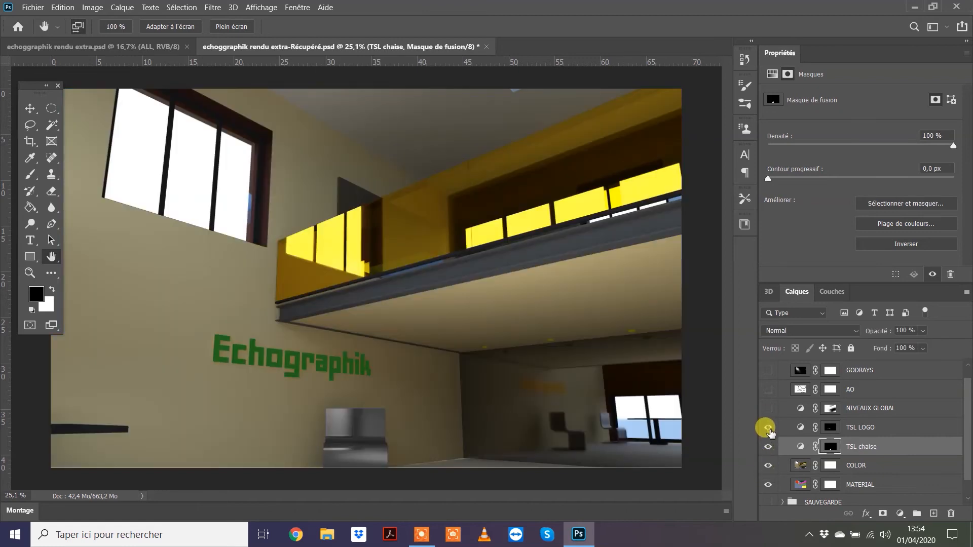
left_click(769, 427)
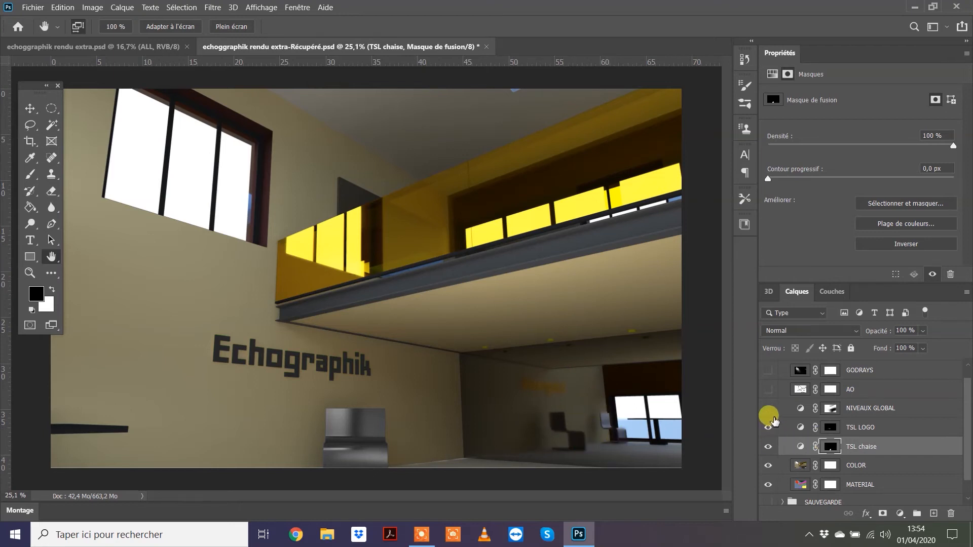
left_click(767, 424)
left_click(769, 409)
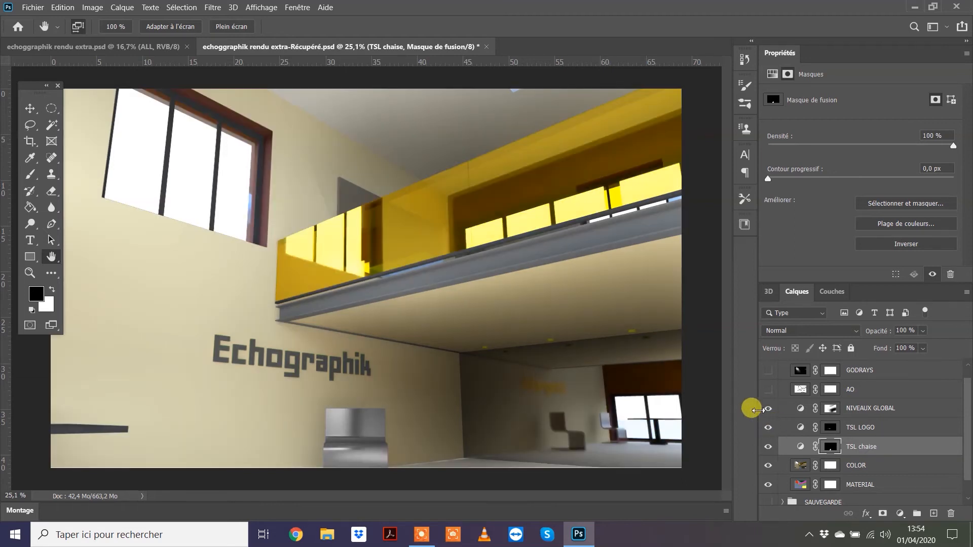
left_click(768, 389)
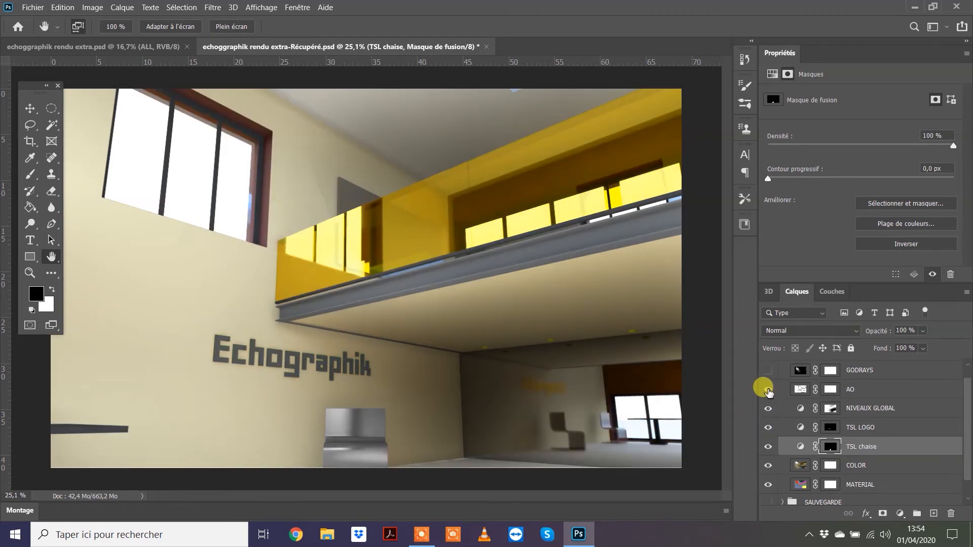
left_click(766, 372)
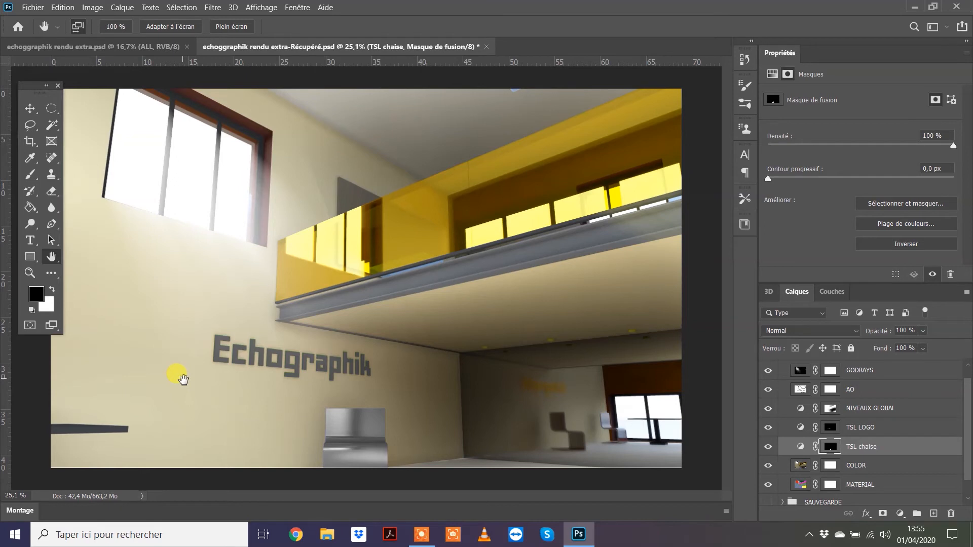
Try to select the beige wall on the COLOR layer with the Magic Wand, and undo the selection
left_click_drag(966, 419, 962, 449)
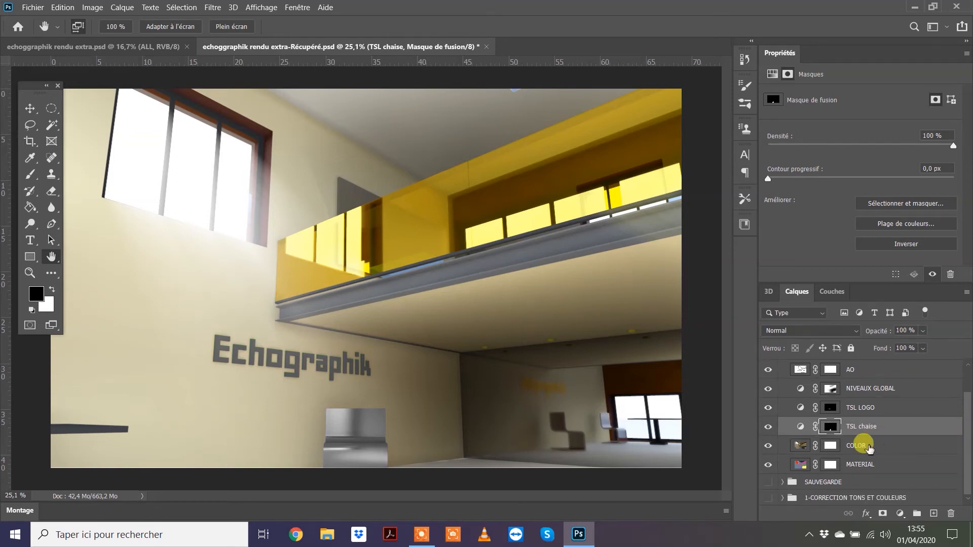
left_click(868, 447)
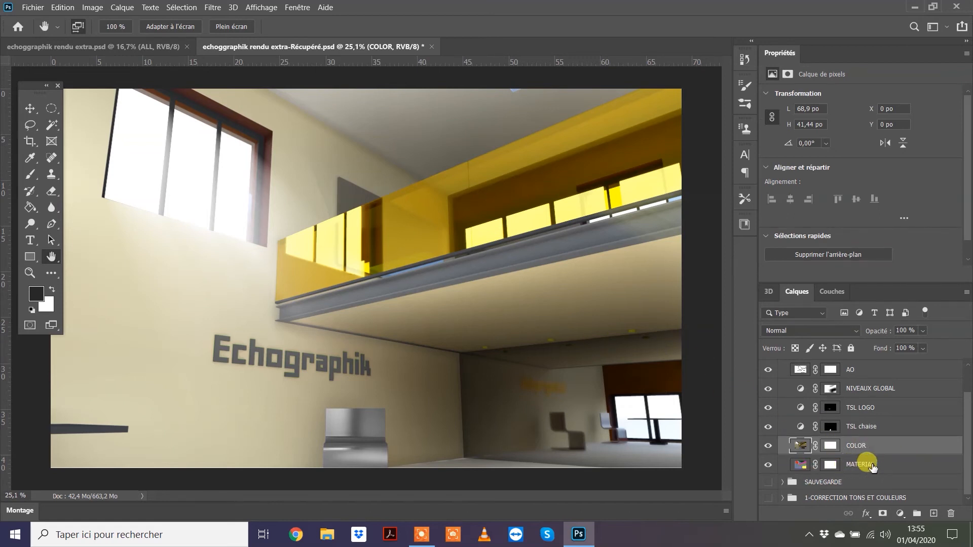
left_click(52, 126)
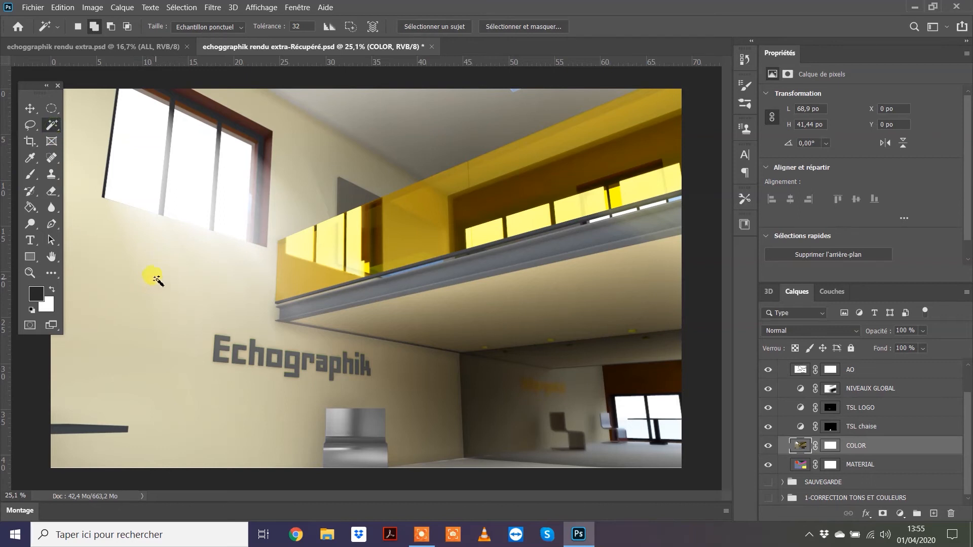
left_click(146, 294)
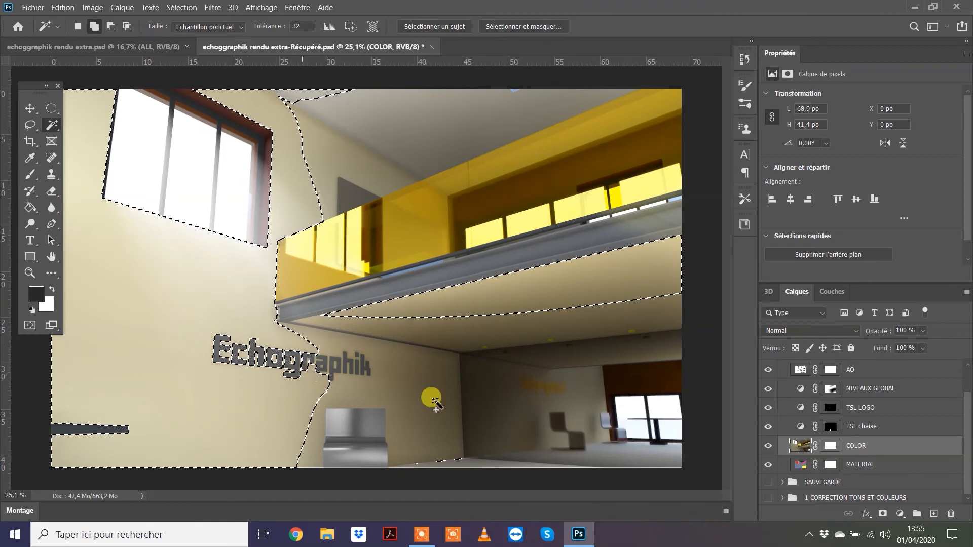
left_click(64, 8)
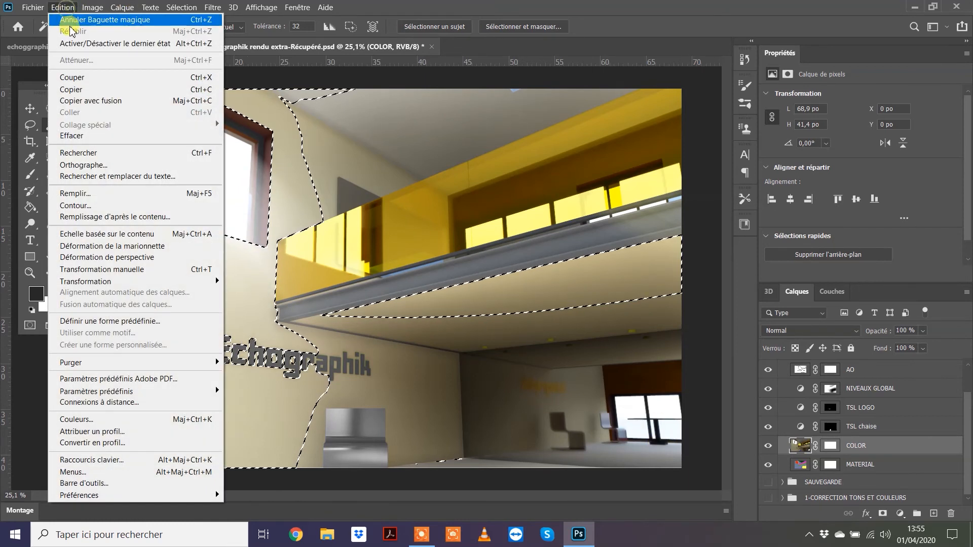
left_click(76, 23)
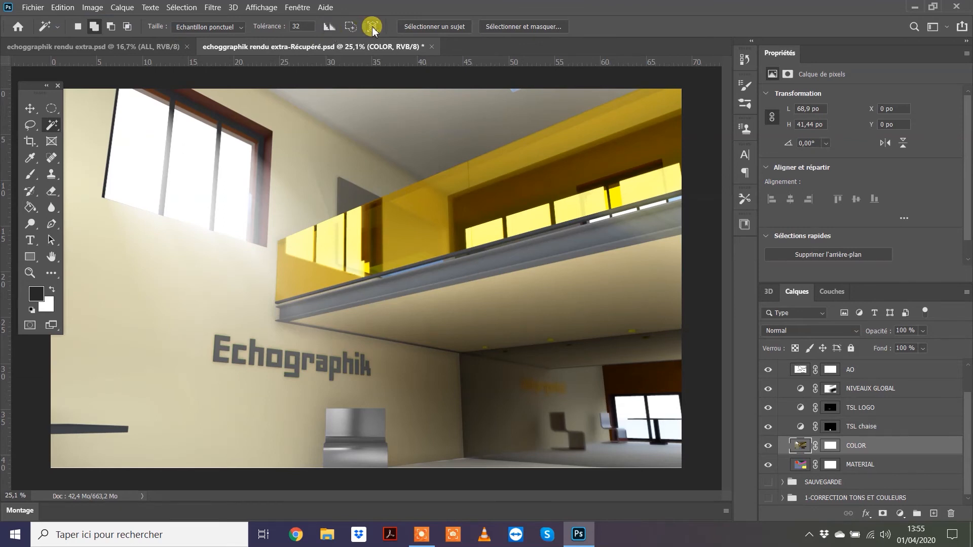
Select the wall behind the logo on the MATERIAL layer with the Magic Wand limited to contiguous pixels
left_click(868, 467)
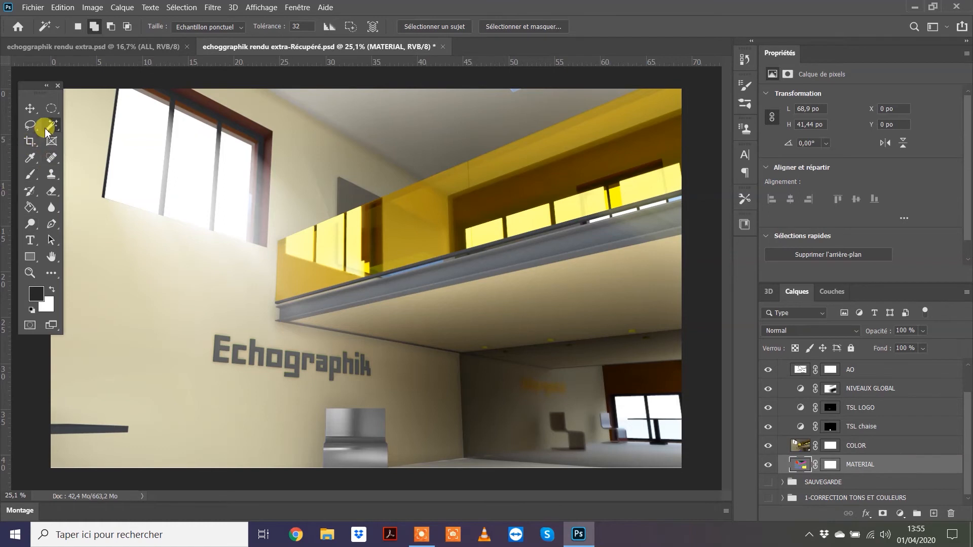
left_click(130, 272)
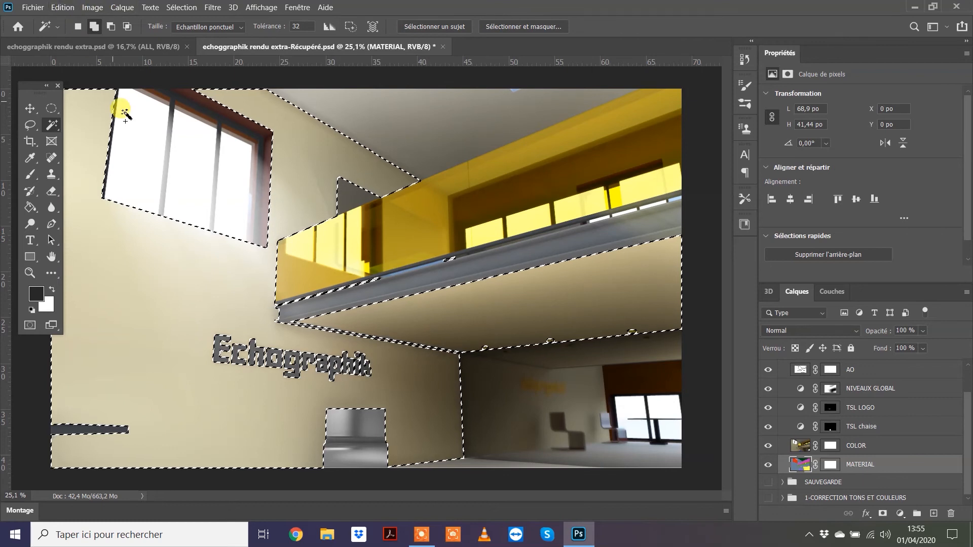
key("ctrl+d")
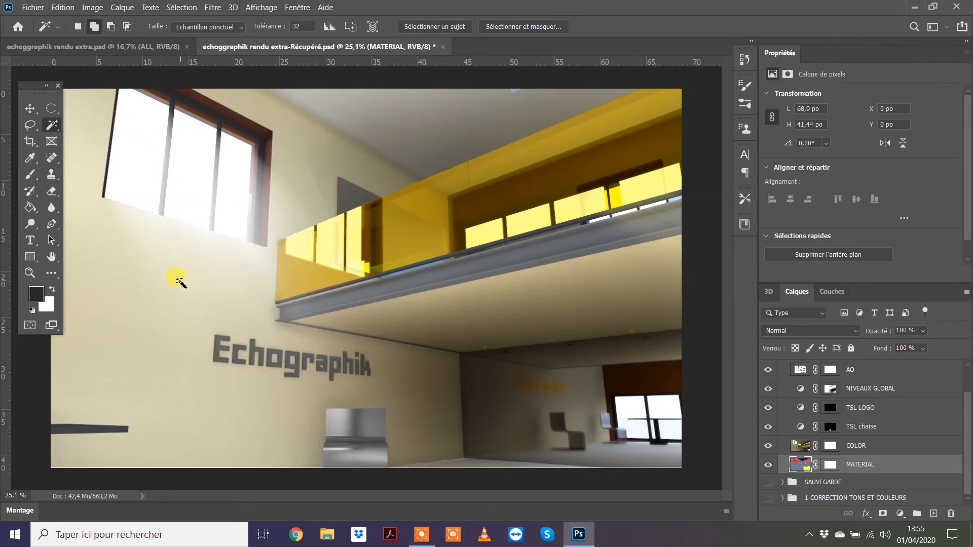
left_click(350, 27)
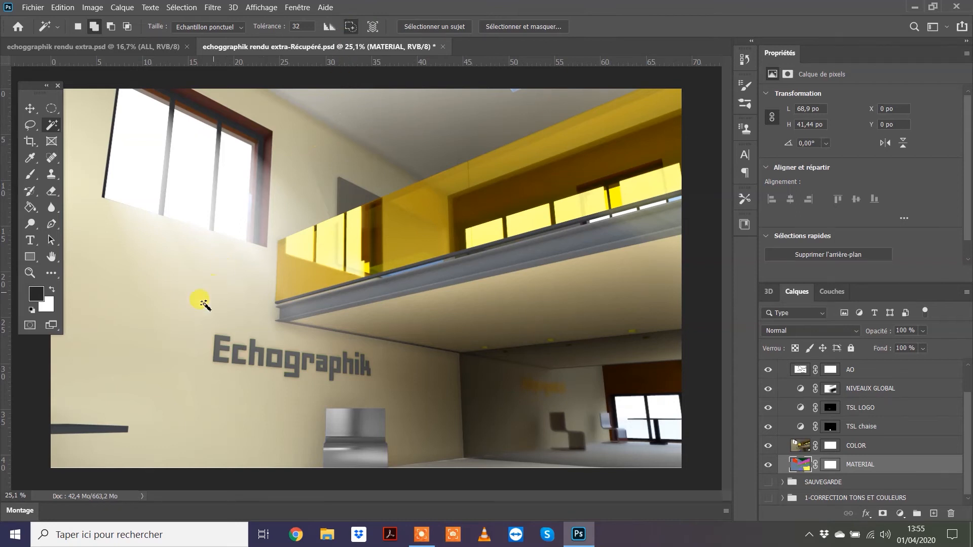
left_click(136, 326)
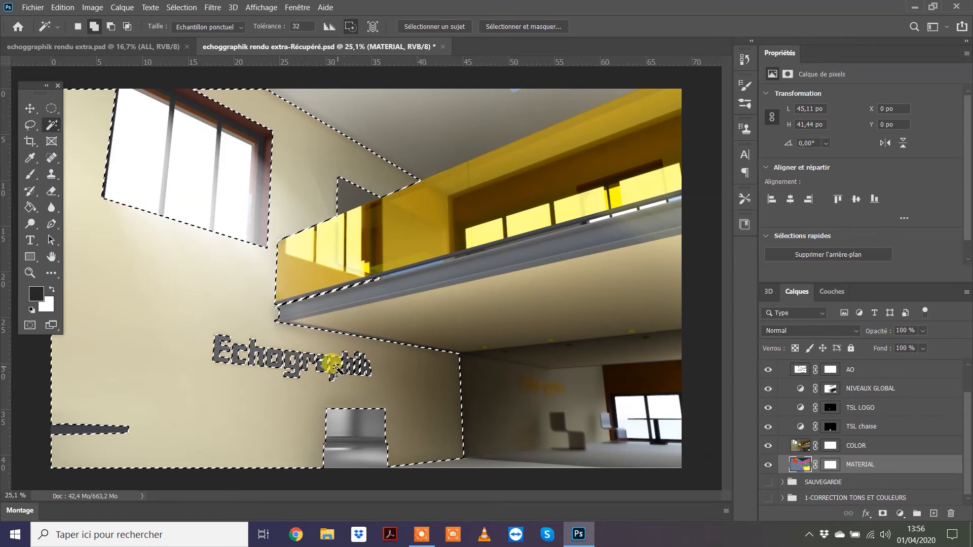
left_click(30, 273)
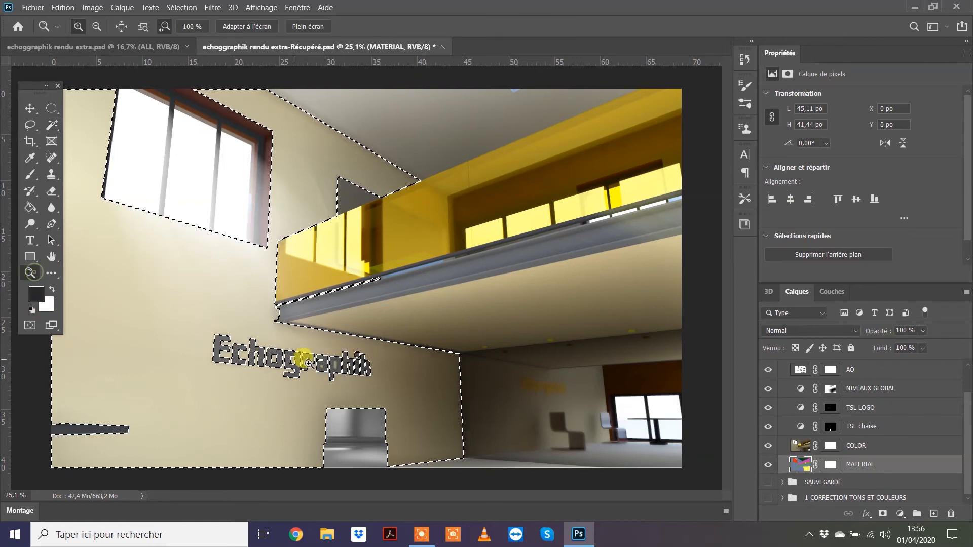
left_click(308, 363)
left_click(309, 366)
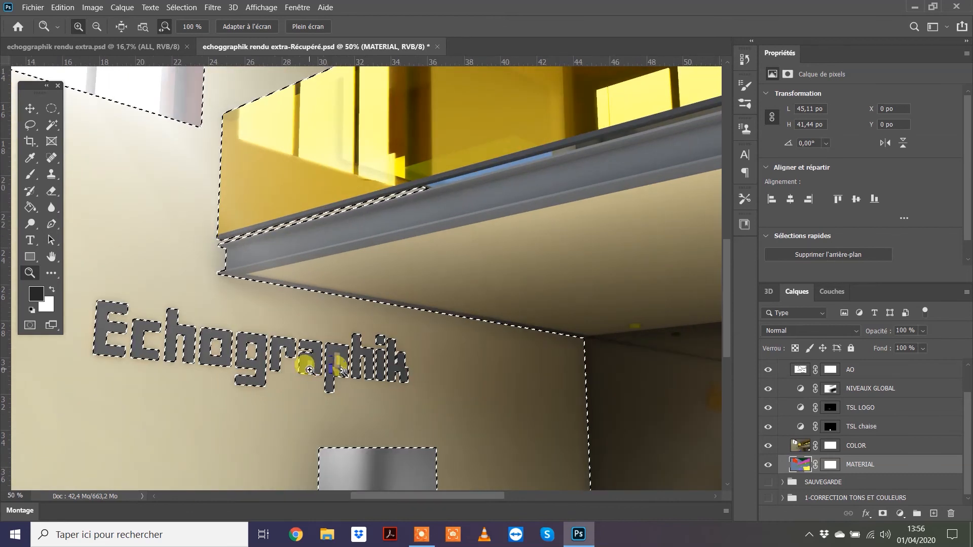
left_click(52, 125)
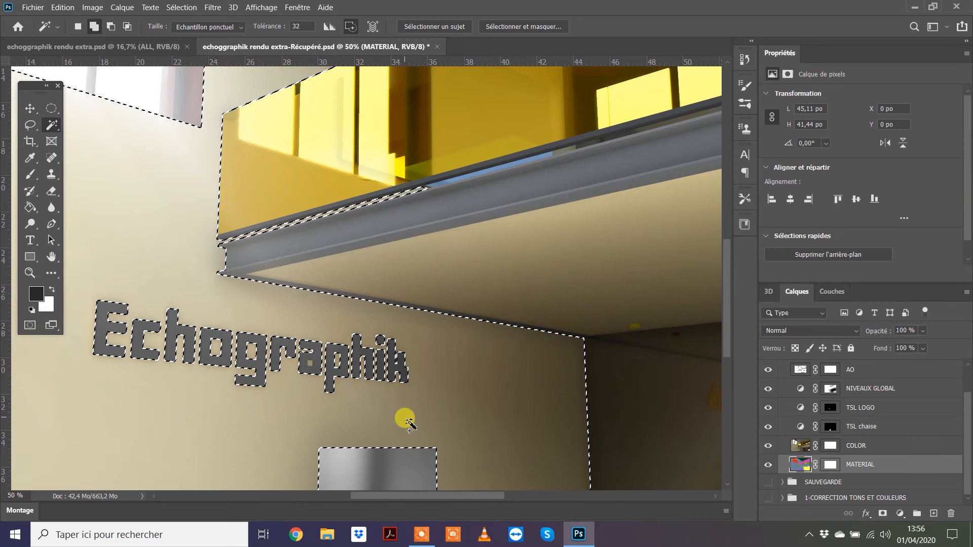
double_click(51, 257)
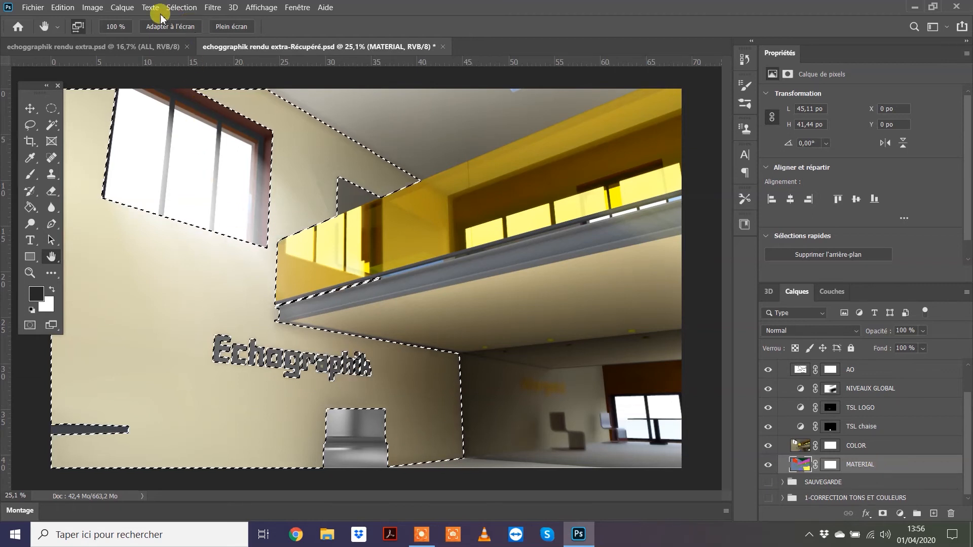
Add a Teinte/Saturation adjustment layer named TSL MUR NB, masked to the selected wall, and place it directly above COLOR
left_click(122, 8)
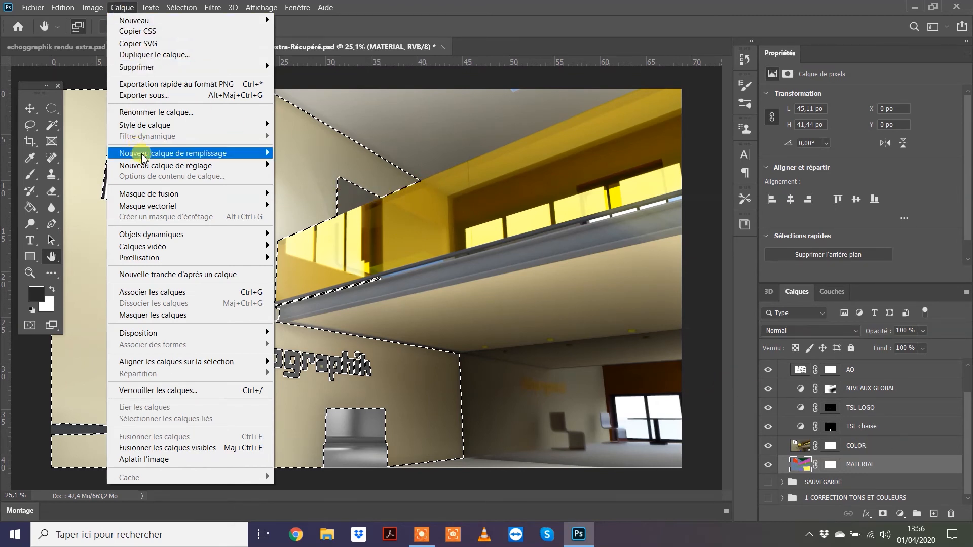
mouse_move(184, 163)
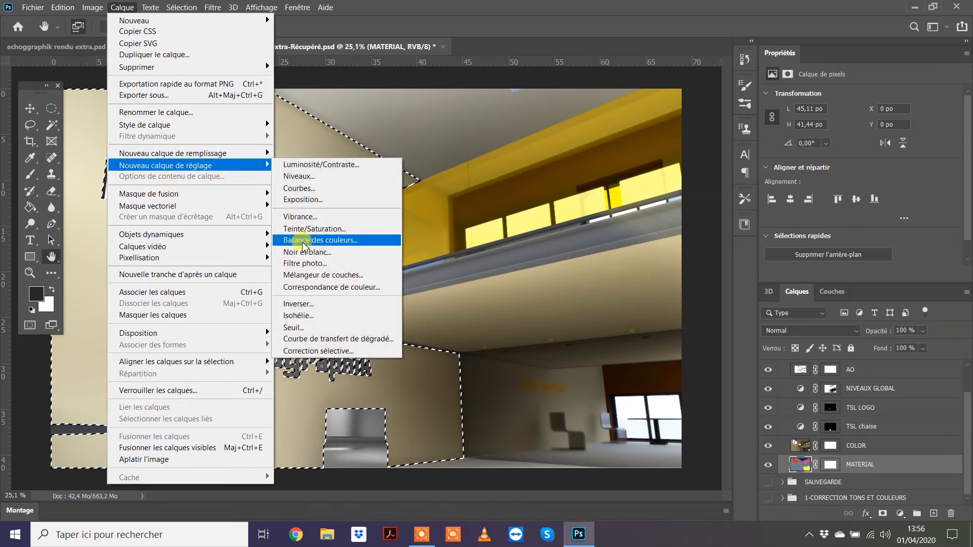
left_click(320, 228)
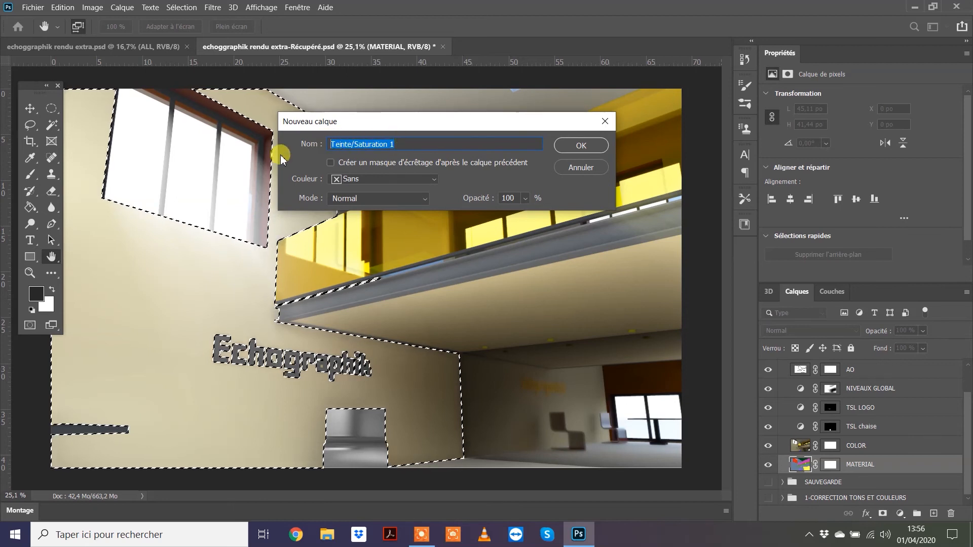
type("T")
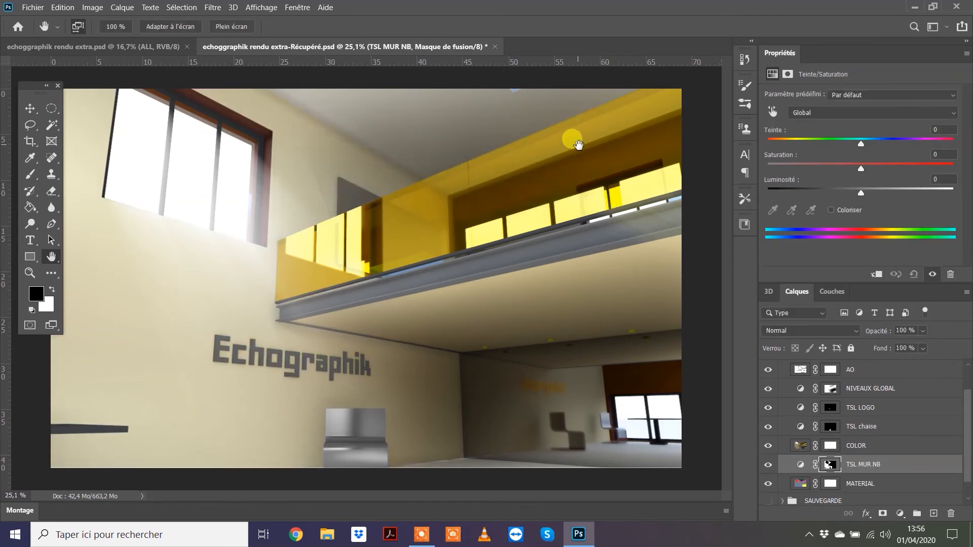
left_click(886, 468)
left_click_drag(891, 461, 882, 437)
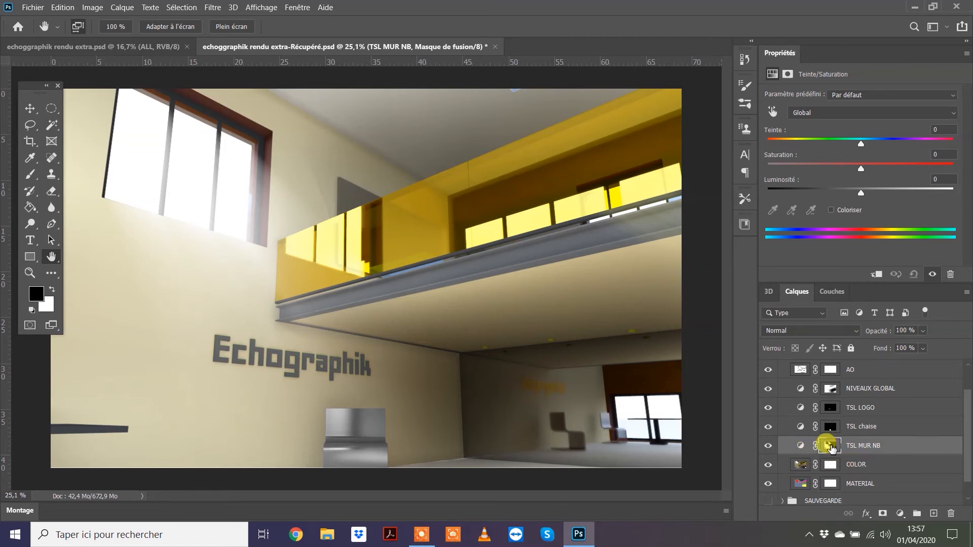
View the TSL MUR NB layer's mask on its own, and set the adjustment's saturation to -100
left_click(830, 446)
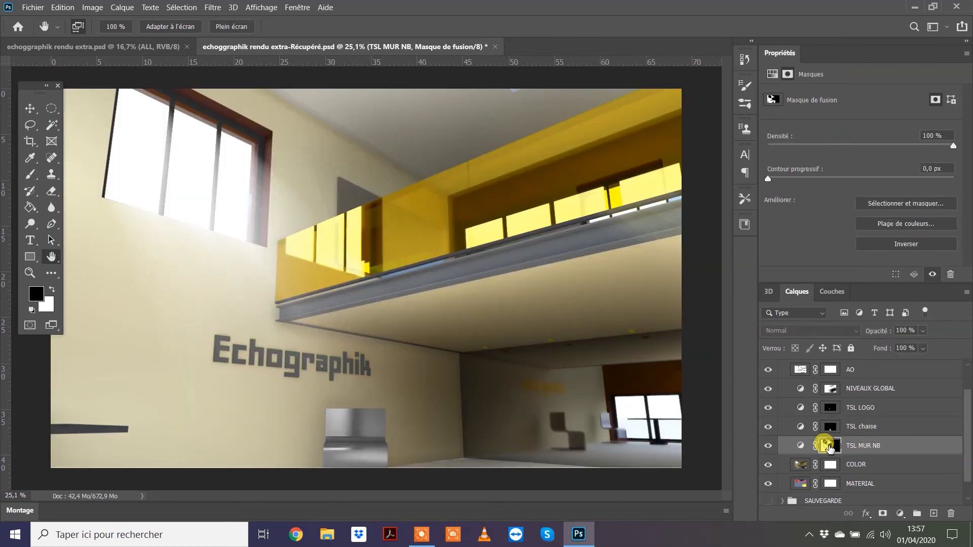
left_click(830, 446, "alt")
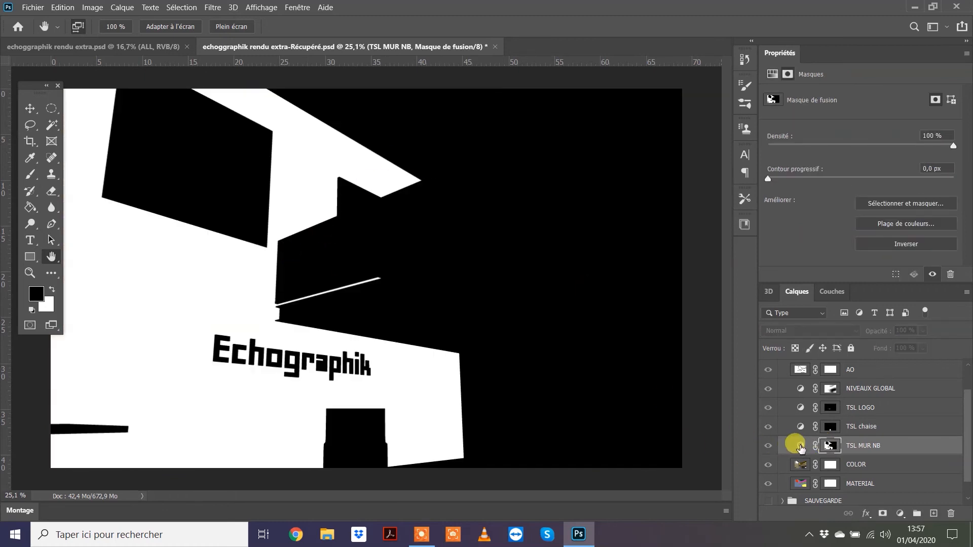
key("alt")
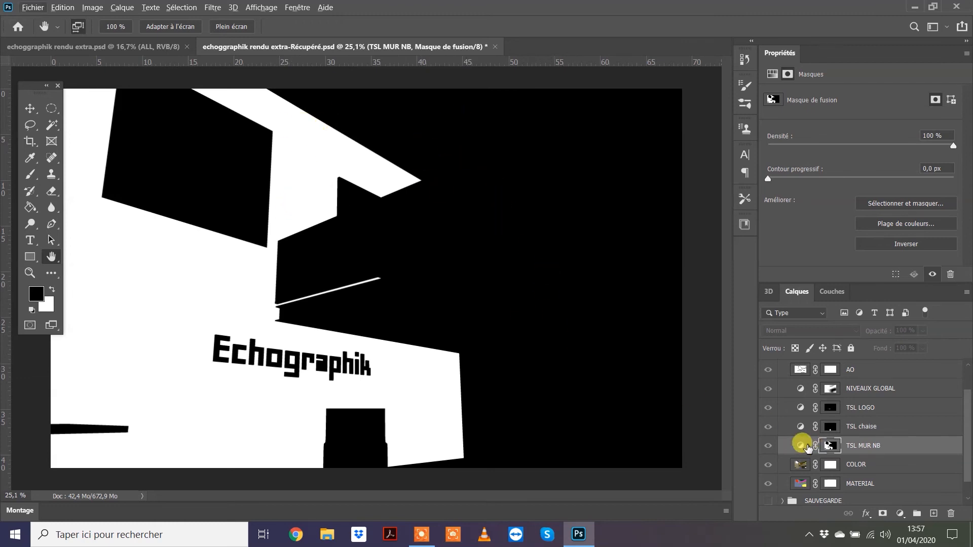
left_click(801, 446)
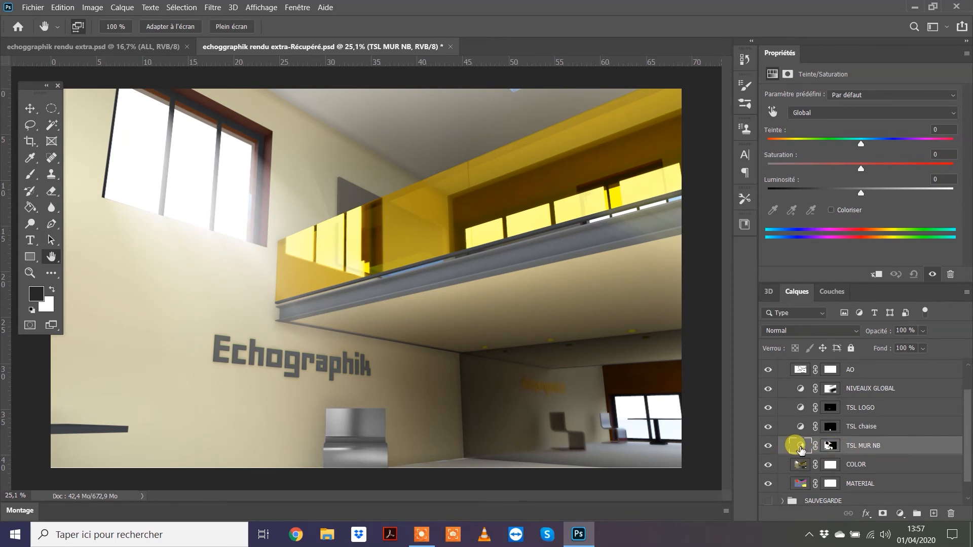
left_click_drag(861, 168, 730, 176)
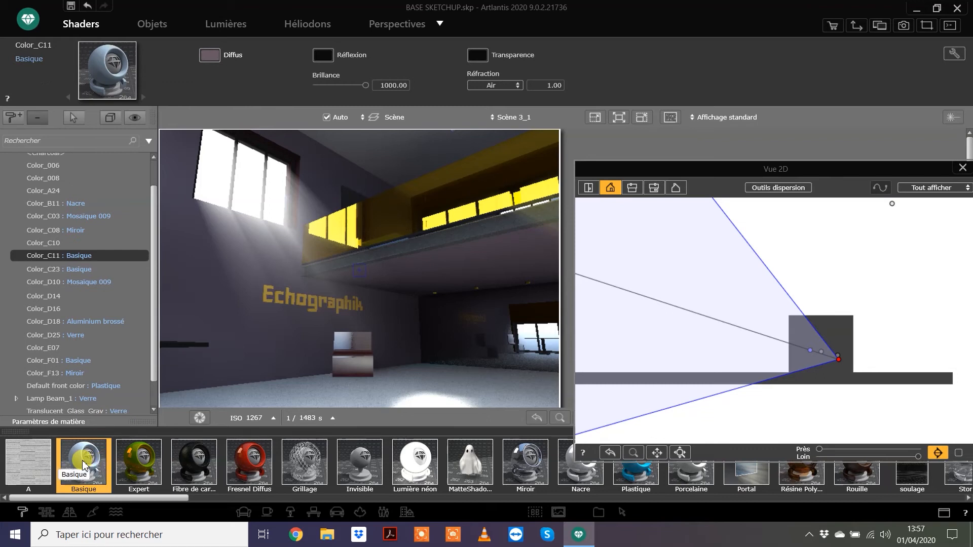
Switch to Artlantis and examine the Color_C11 wall shader's diffuse colour in RGB, HSV and RAL Design, picking 330 40 10
left_click(216, 281)
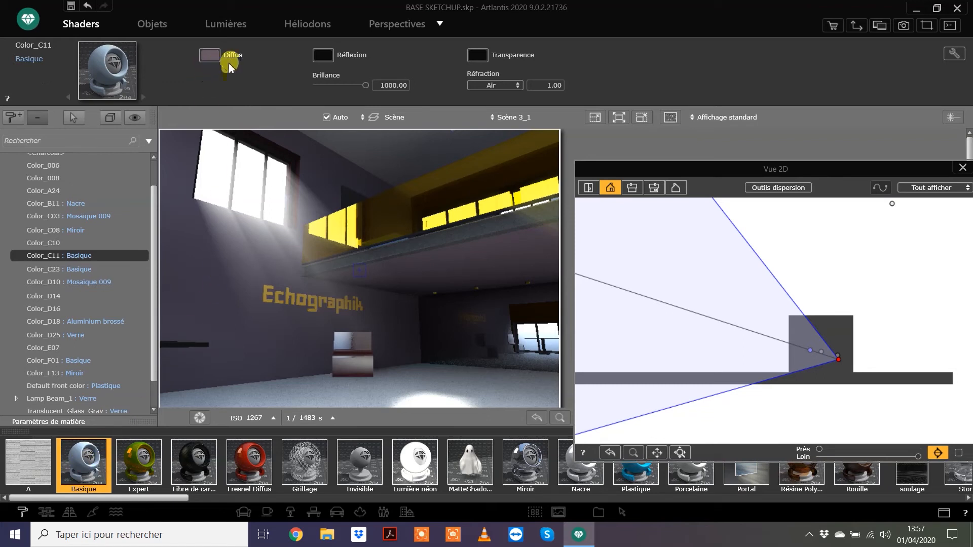
left_click(214, 57)
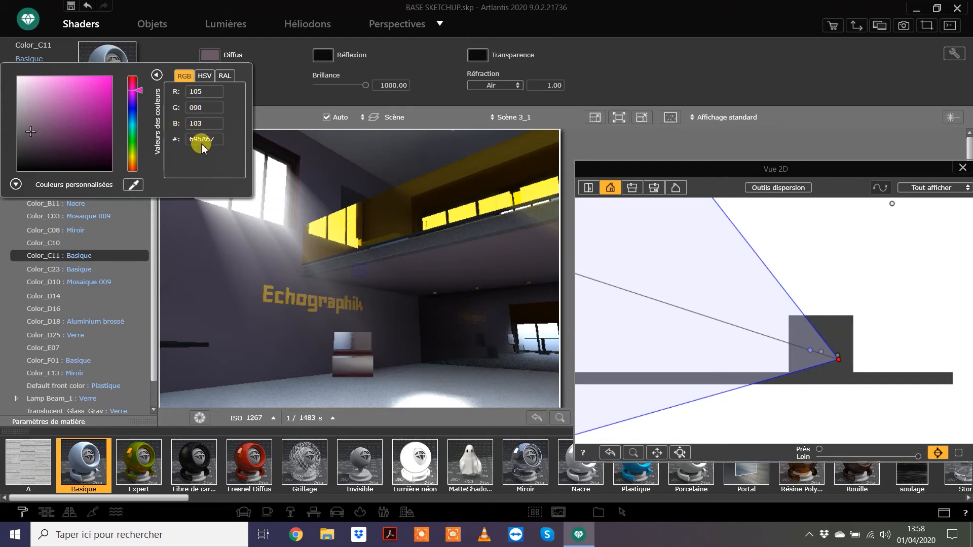
left_click(204, 76)
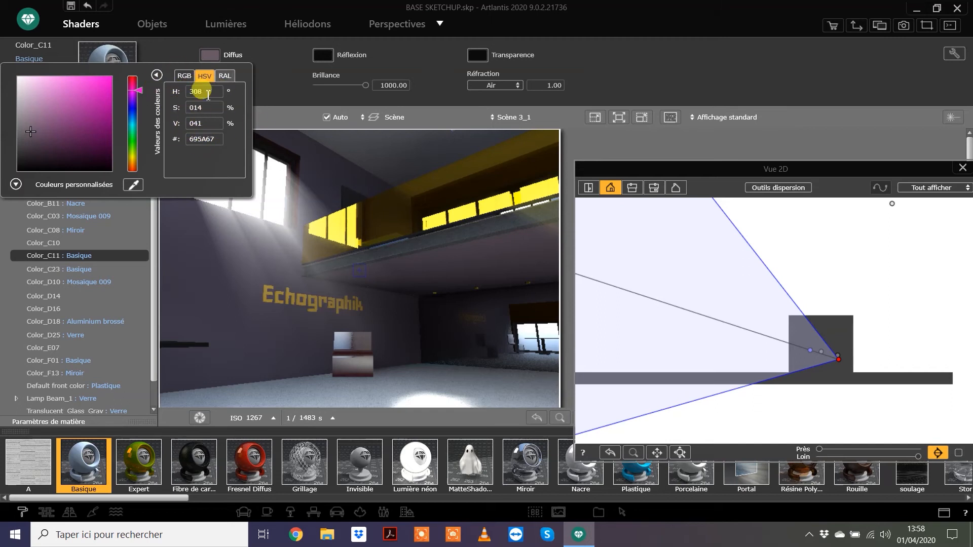
left_click(184, 78)
left_click(225, 77)
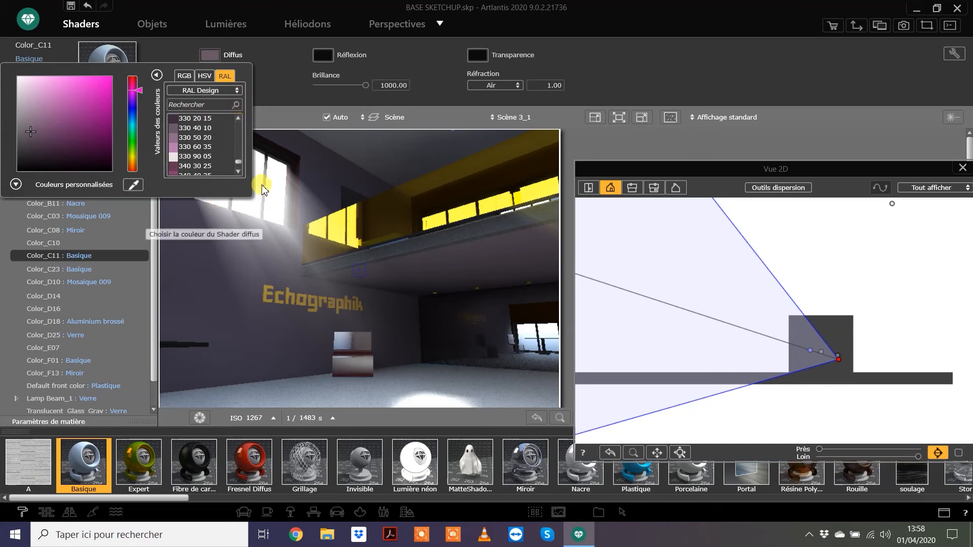
left_click(237, 92)
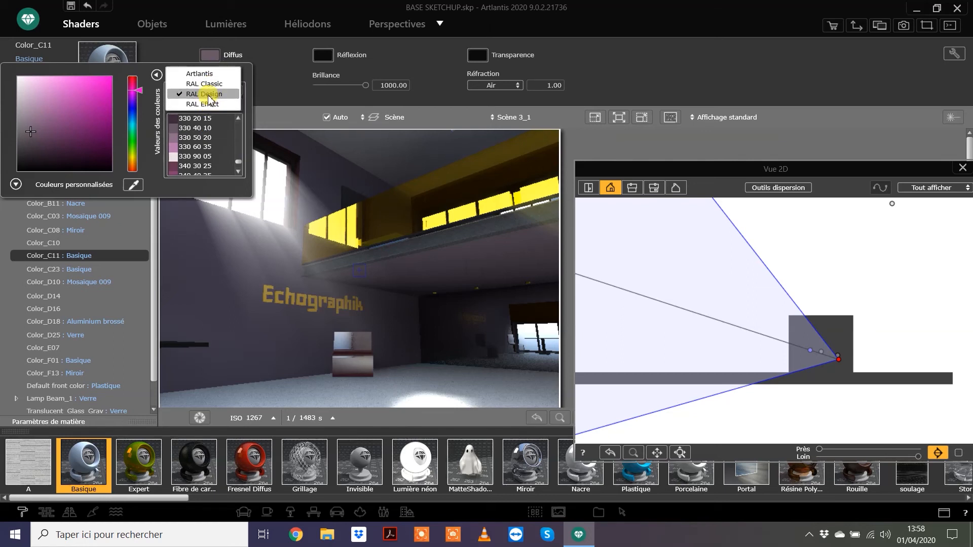
left_click(209, 95)
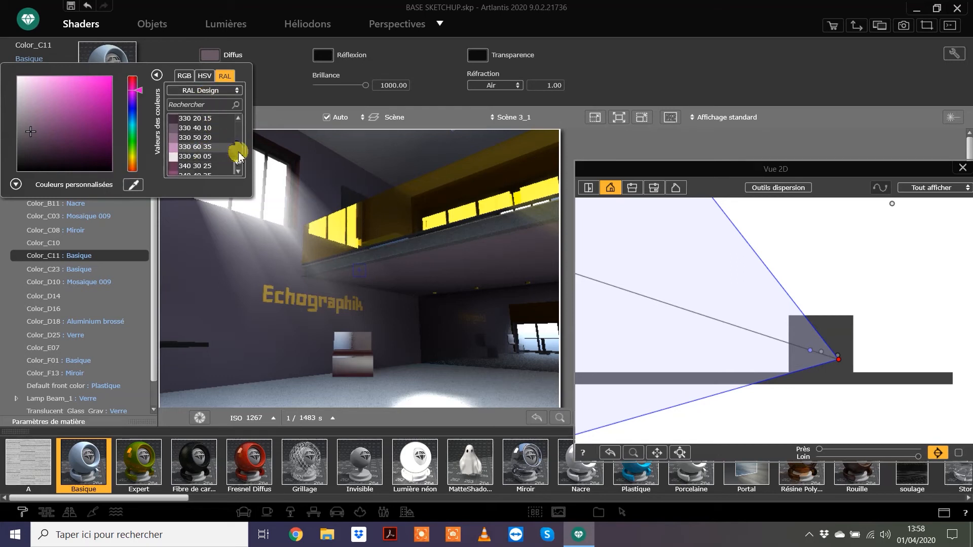
left_click(174, 131)
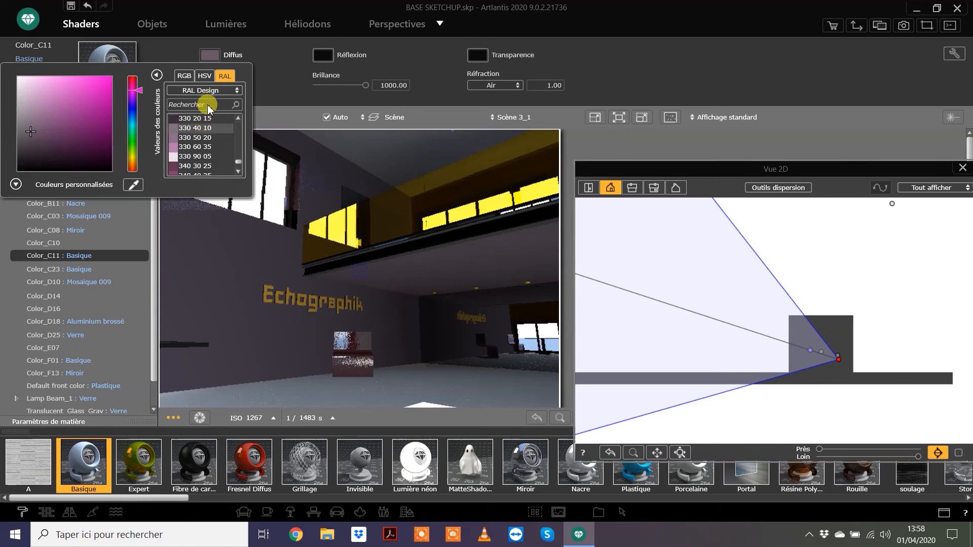
Compare the RGB and HSV values of the Color_C11 shader's diffuse colour
left_click(184, 77)
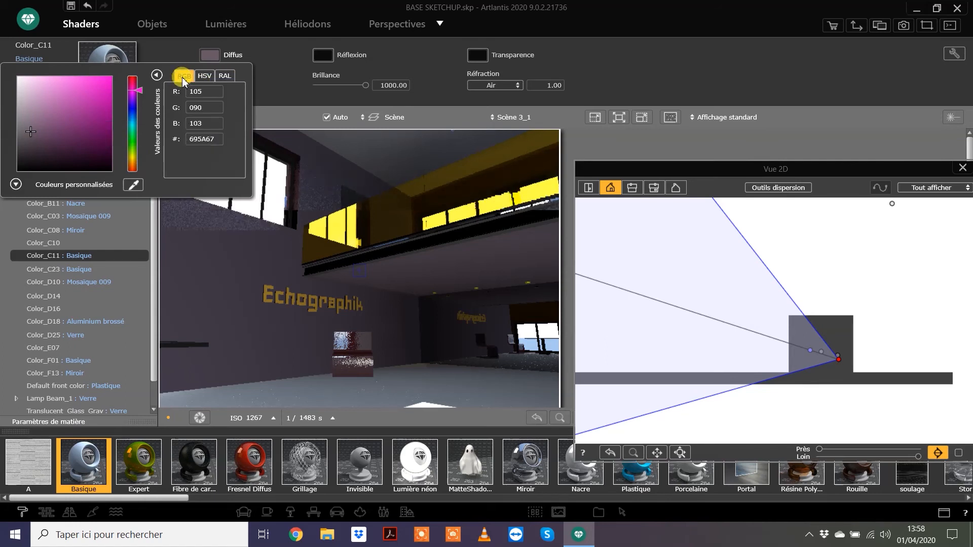
left_click(208, 79)
left_click(185, 77)
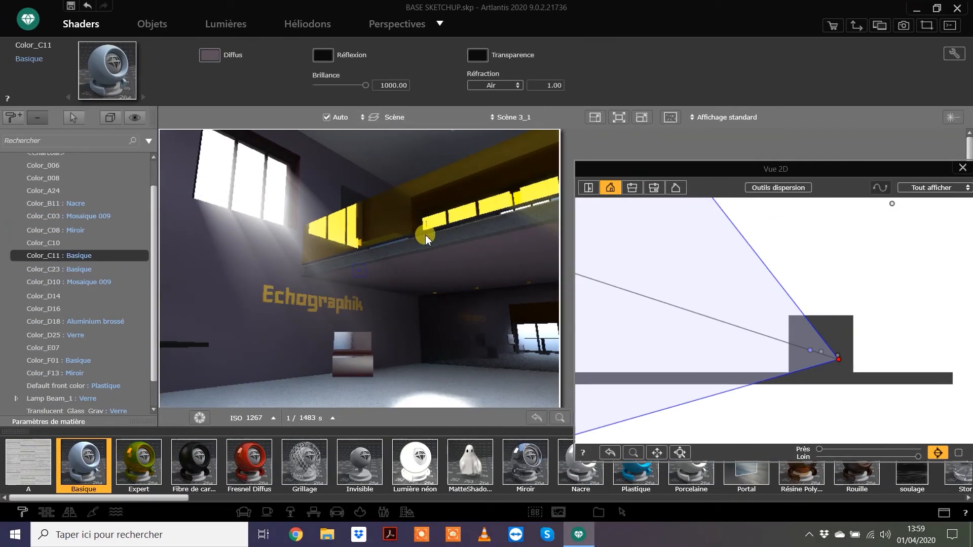
left_click(209, 55)
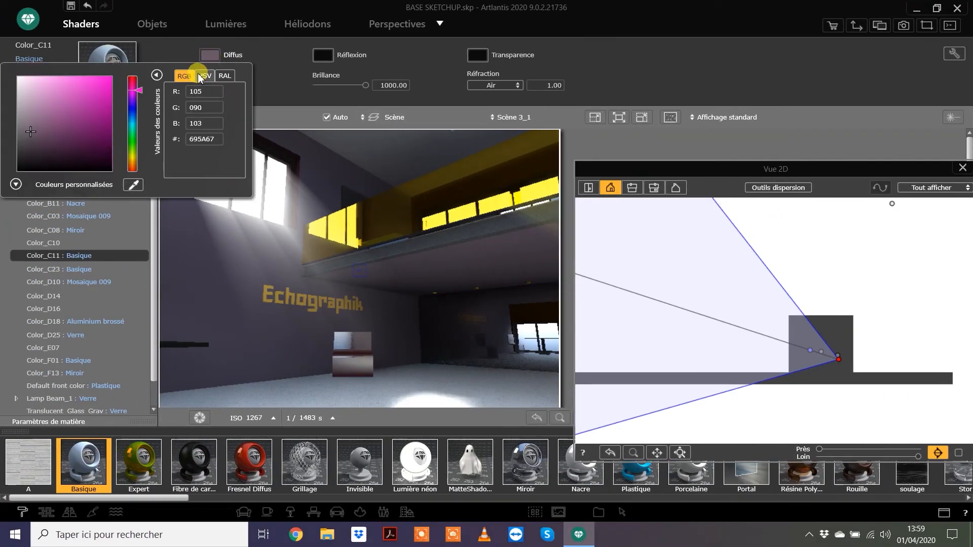
left_click(203, 76)
left_click(206, 125)
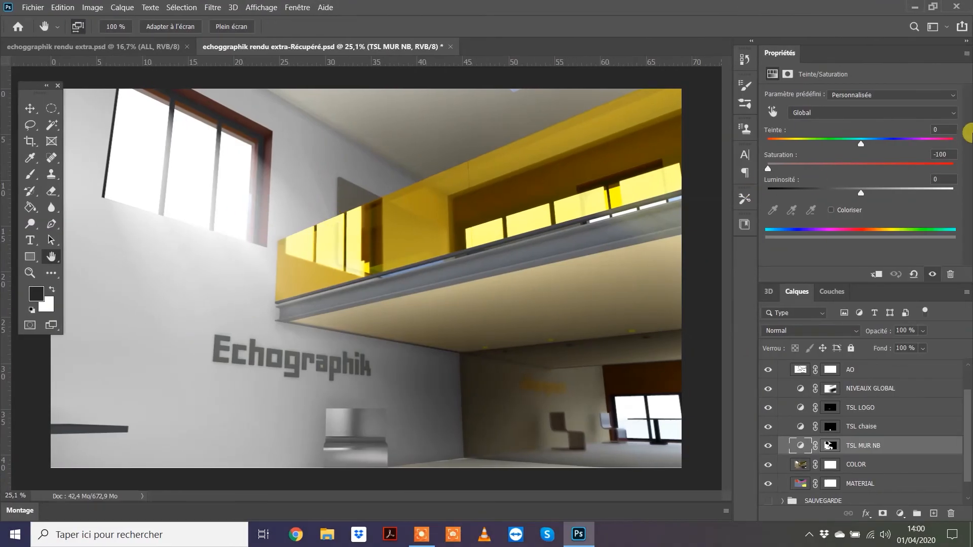
Return to Photoshop and delete the TSL MUR NB adjustment layer
left_click(926, 131)
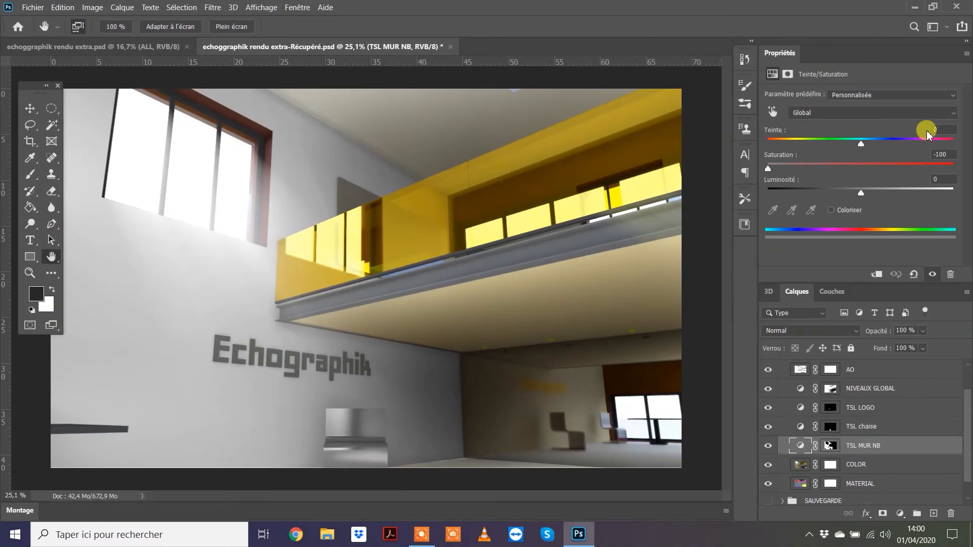
left_click(935, 188)
left_click_drag(800, 449, 951, 515)
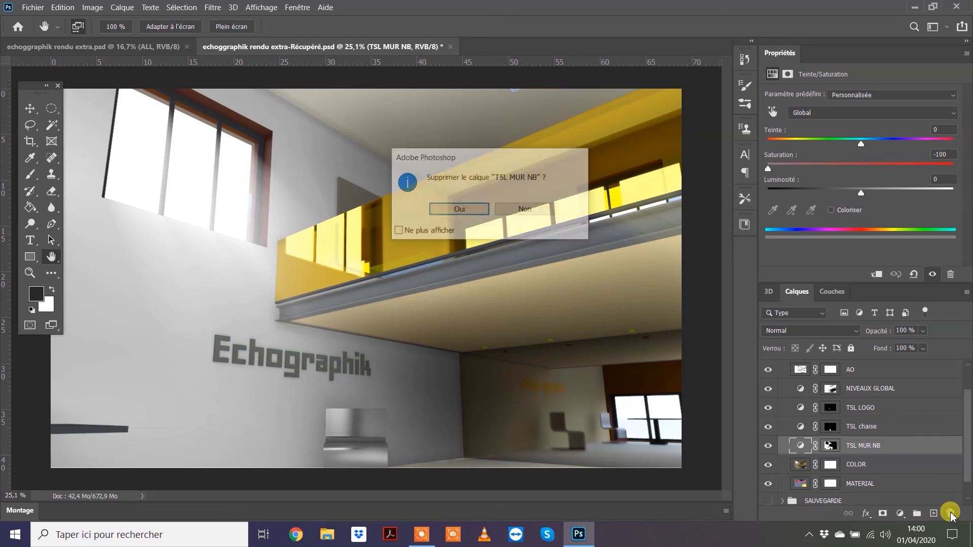
left_click(458, 209)
Activate the MATERIAL layer and restore the previous selection of the wall behind the logo
left_click(880, 446)
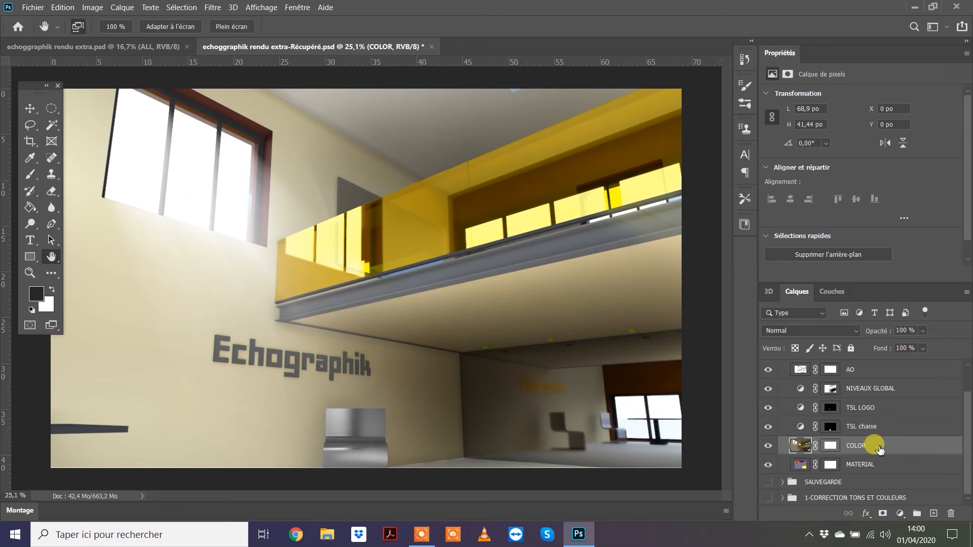
left_click(123, 8)
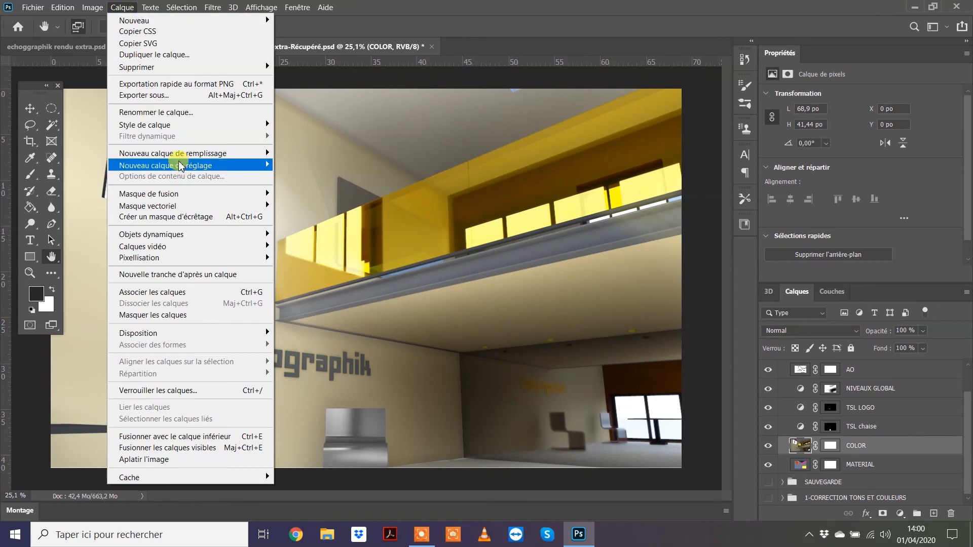
left_click(873, 452)
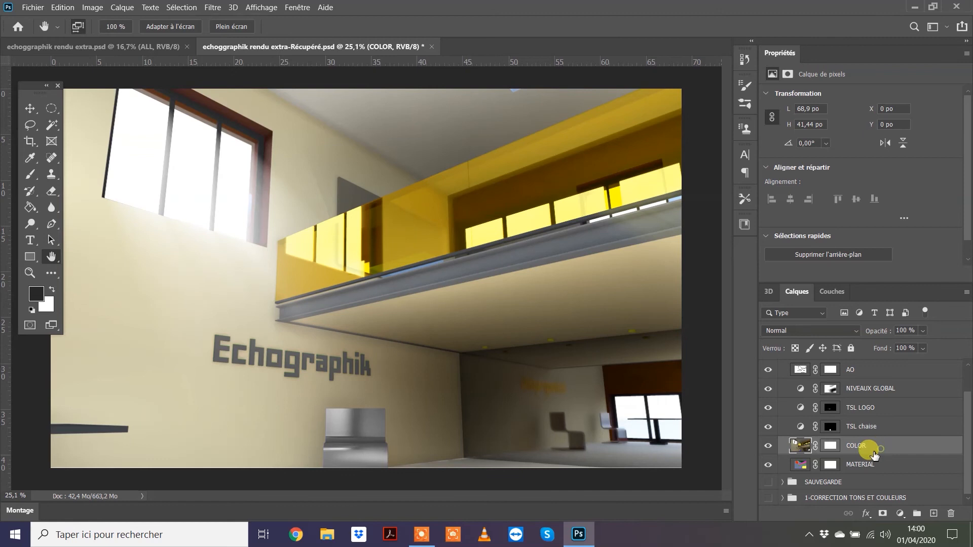
left_click(801, 463)
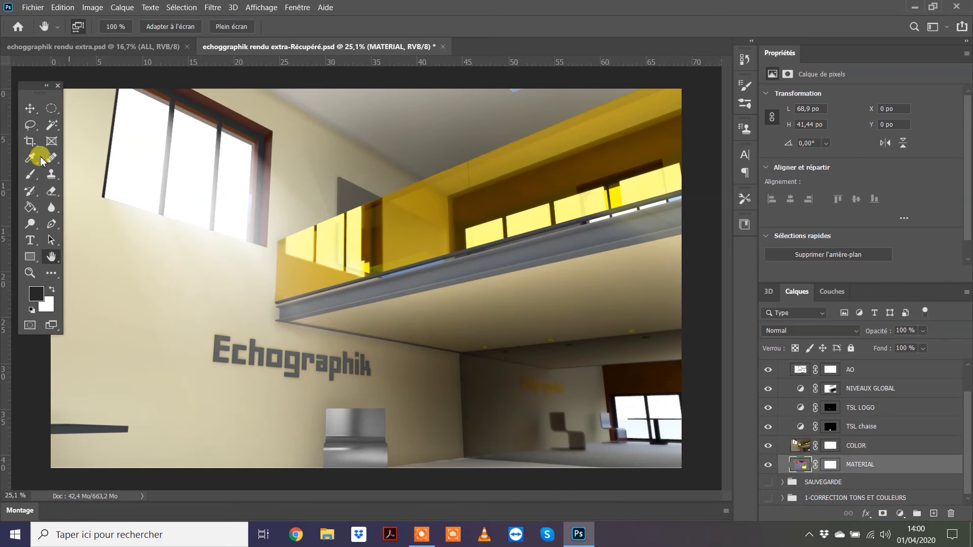
left_click(181, 7)
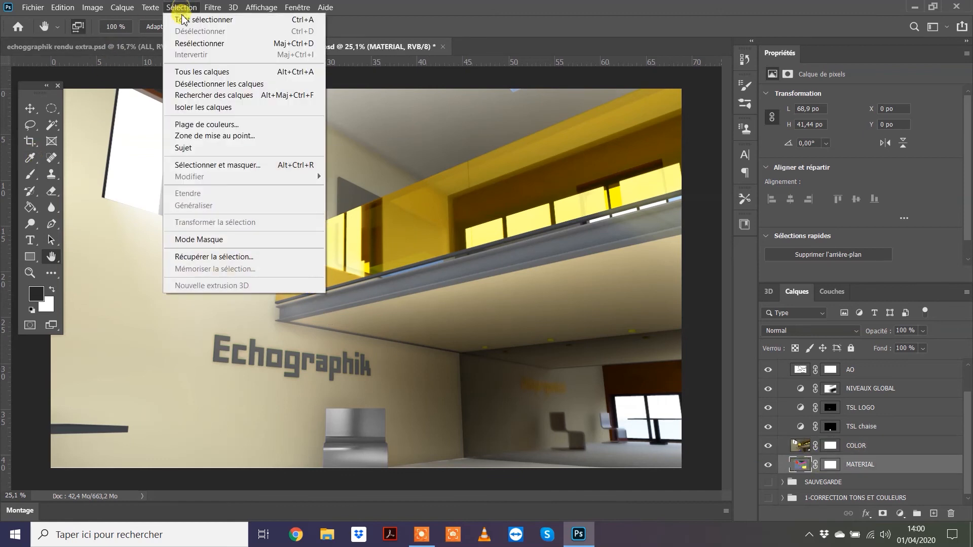
left_click(186, 44)
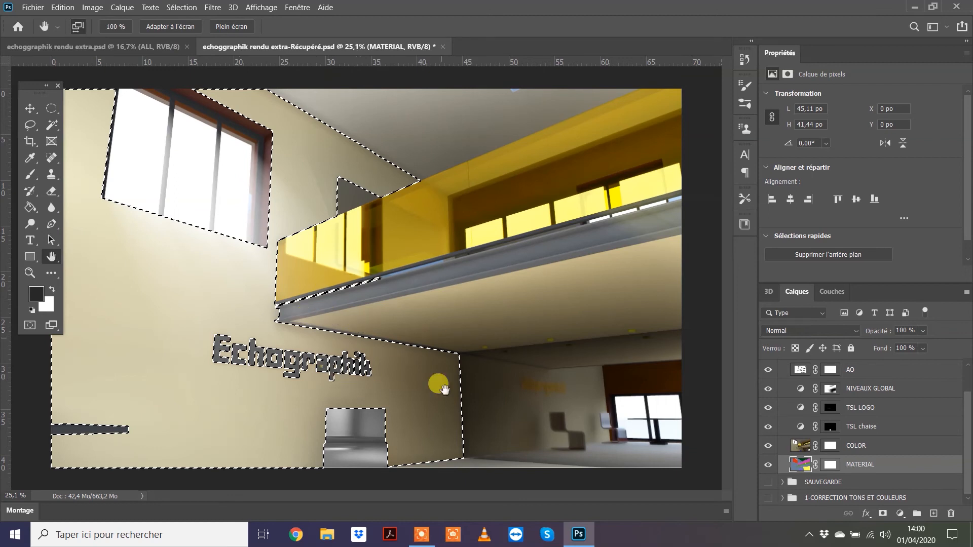
left_click(177, 7)
left_click(175, 7)
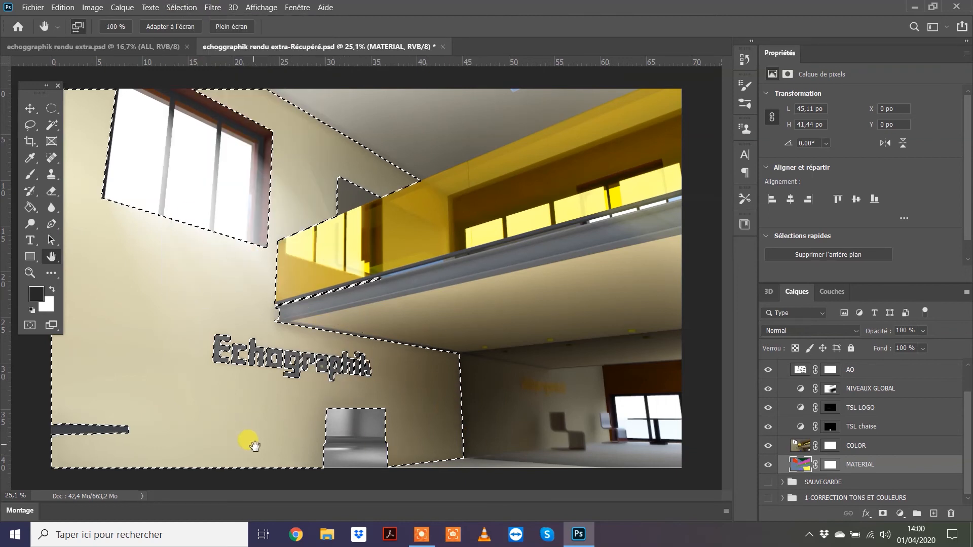
Add a solid colour fill layer named mur couleur 1 directly above COLOR, masked to the selected wall
left_click(886, 448)
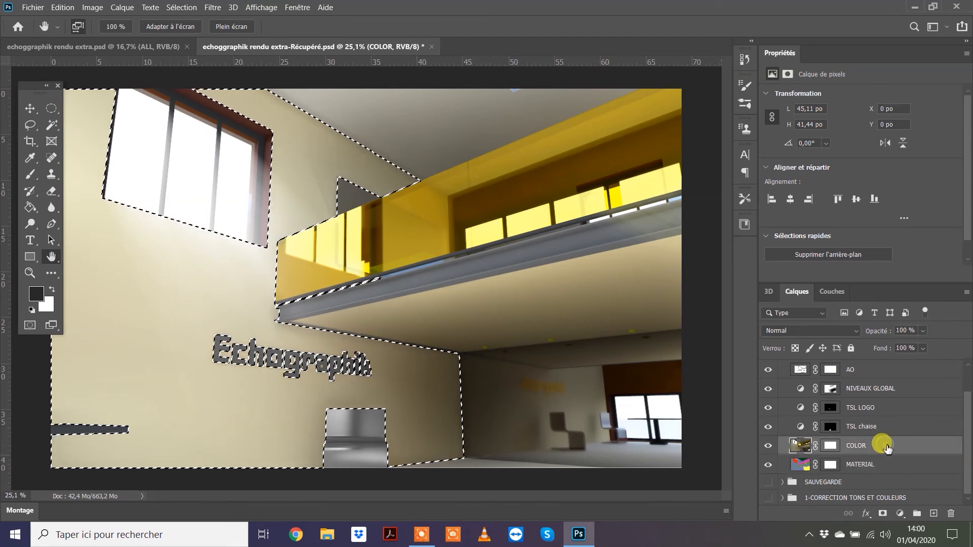
left_click(104, 8)
mouse_move(110, 9)
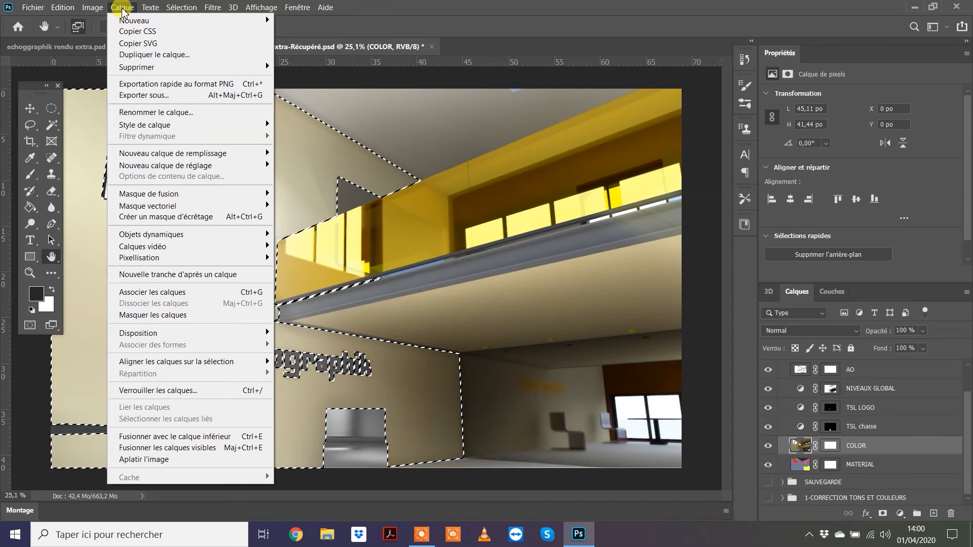
mouse_move(187, 153)
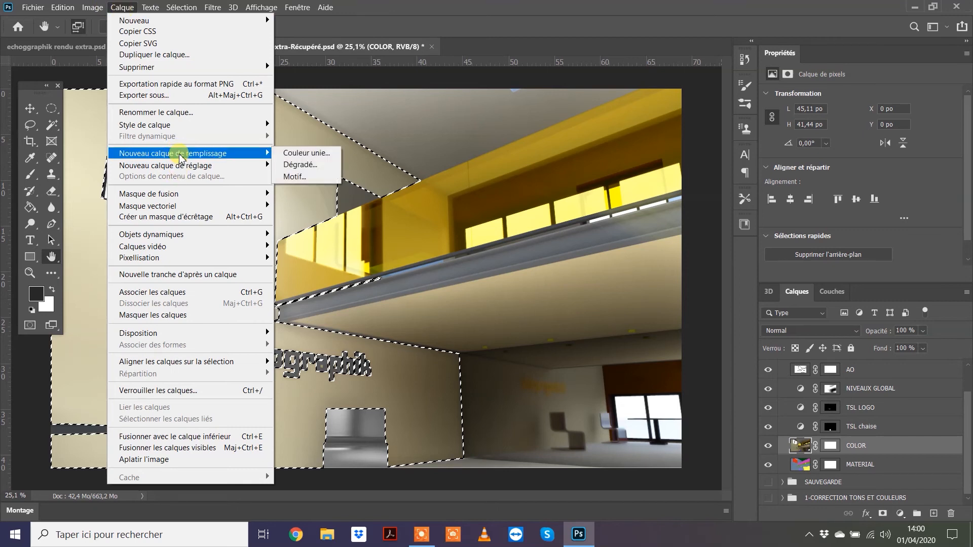
left_click(310, 154)
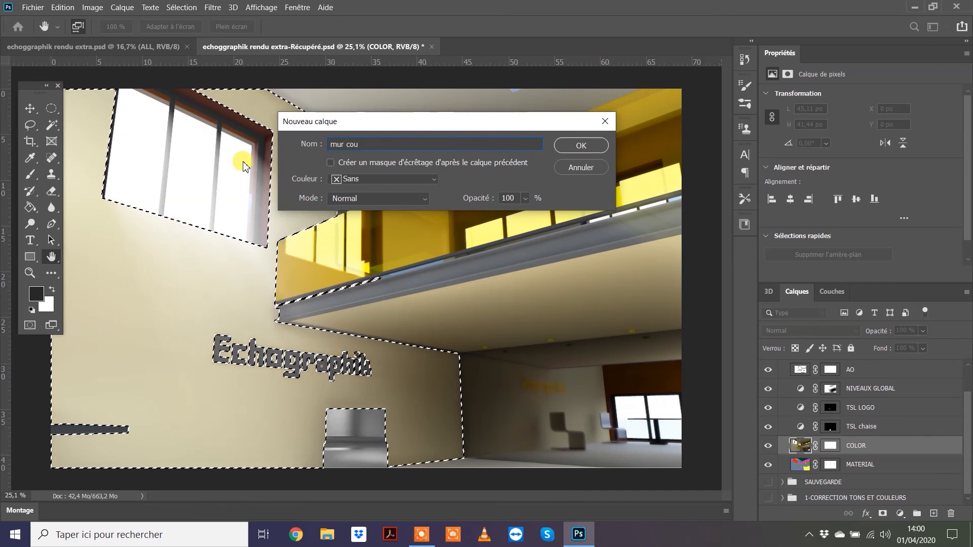
type("mur couleur")
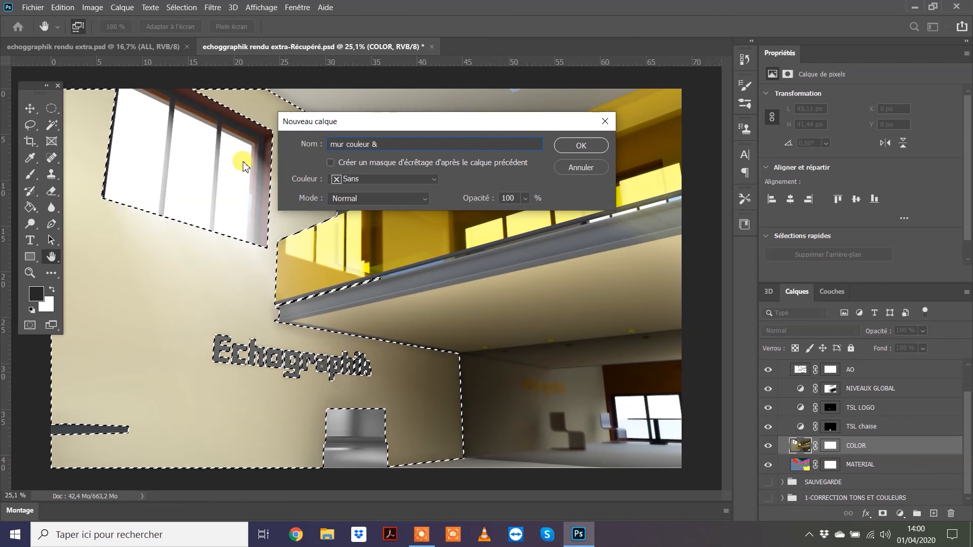
type(" 1")
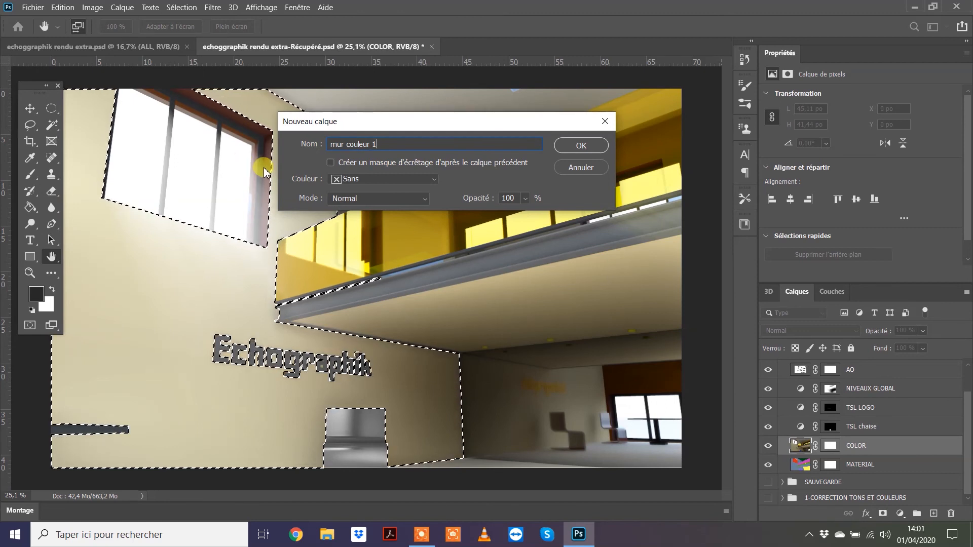
left_click(579, 147)
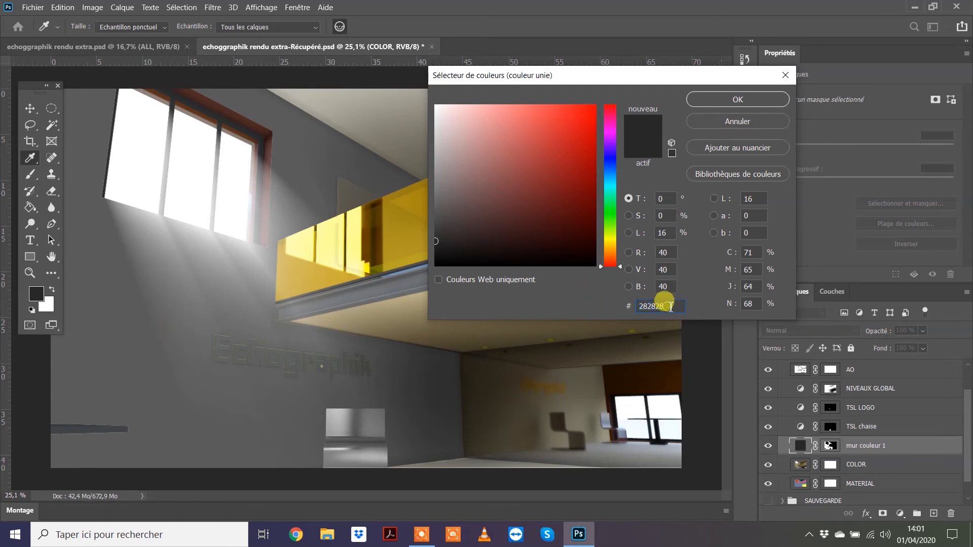
Set the fill colour of mur couleur 1 to hex 695A67, checking it against the Color_C11 diffuse colour in Artlantis
left_click_drag(671, 306, 635, 307)
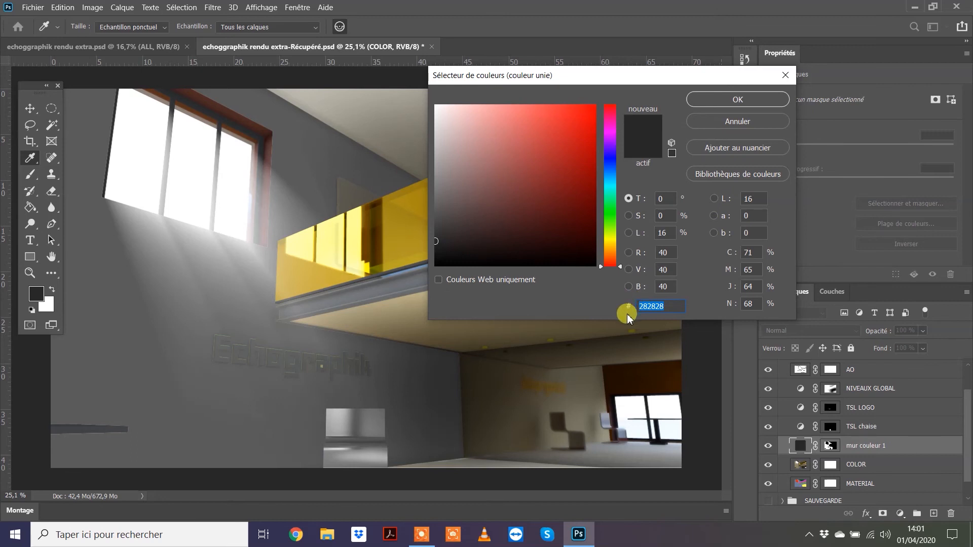
type("695A67")
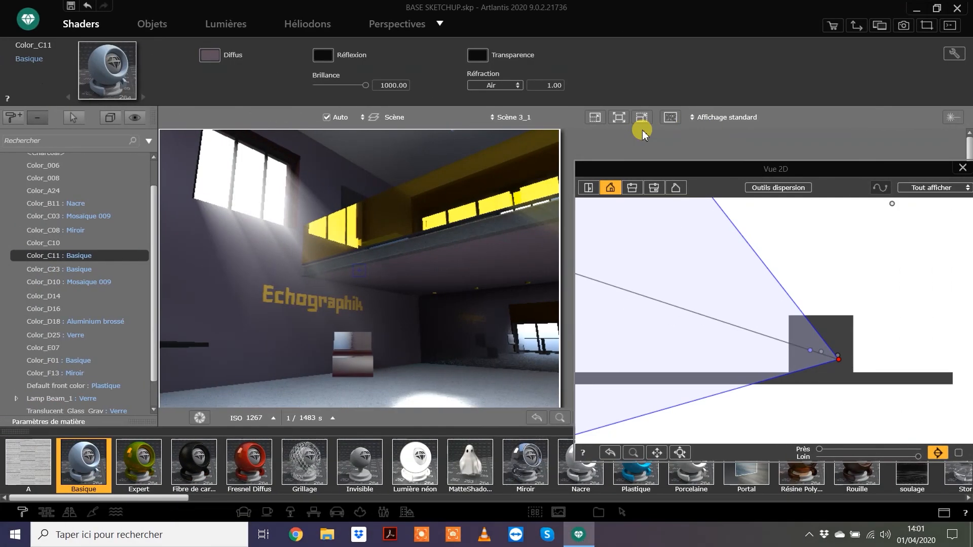
left_click(210, 55)
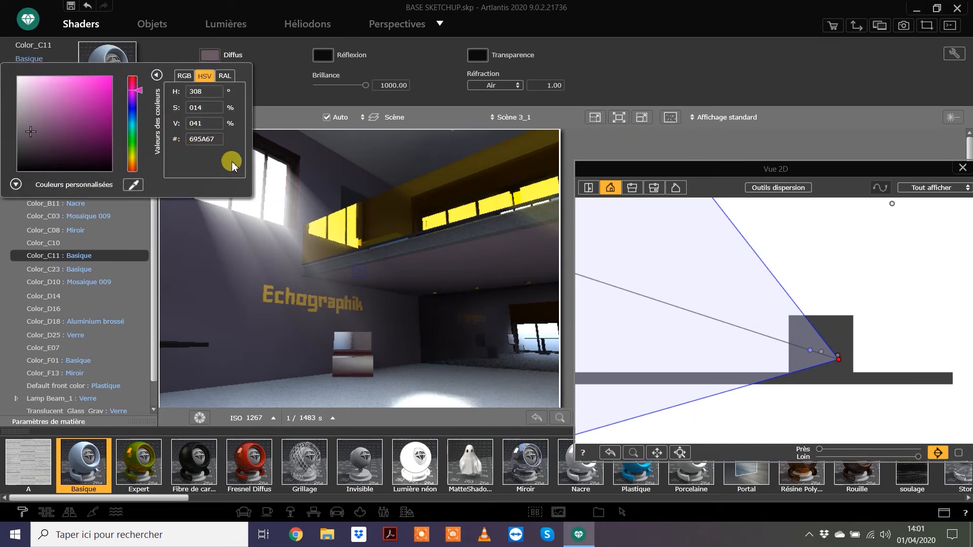
key("alt+Tab")
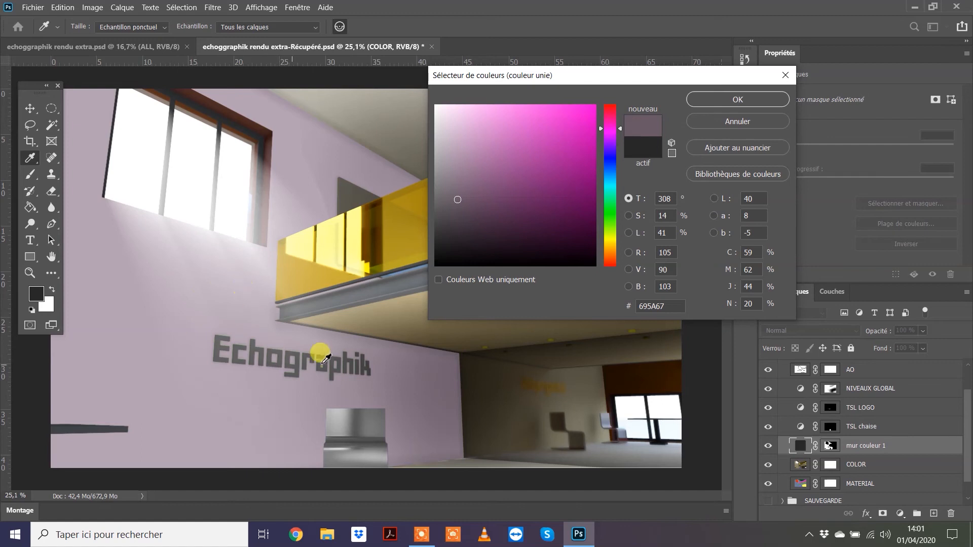
left_click(736, 99)
left_click(905, 451)
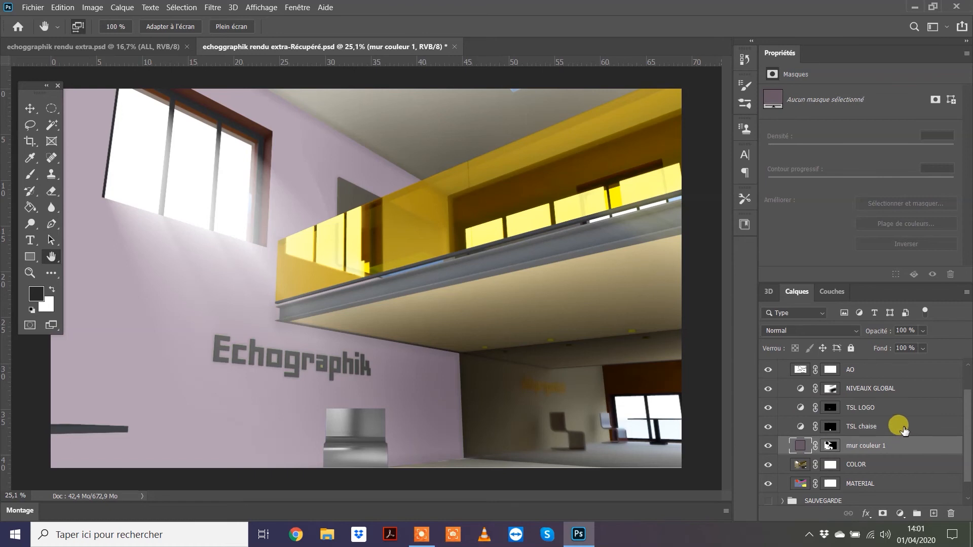
Hide the mur couleur 1 layer and restore the previous wall selection with the COLOR layer active
scroll(907, 442, "down", 1)
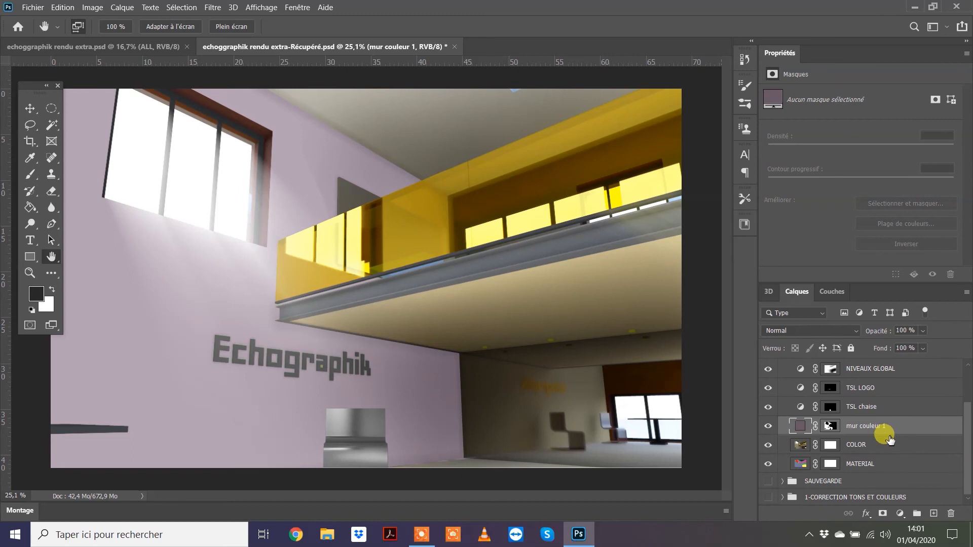
scroll(893, 449, "up", 3)
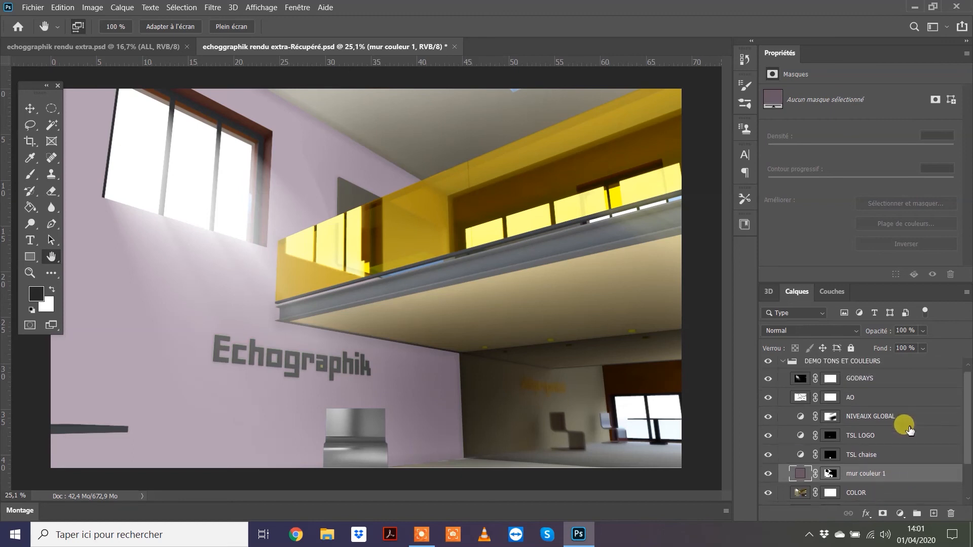
scroll(896, 422, "down", 2)
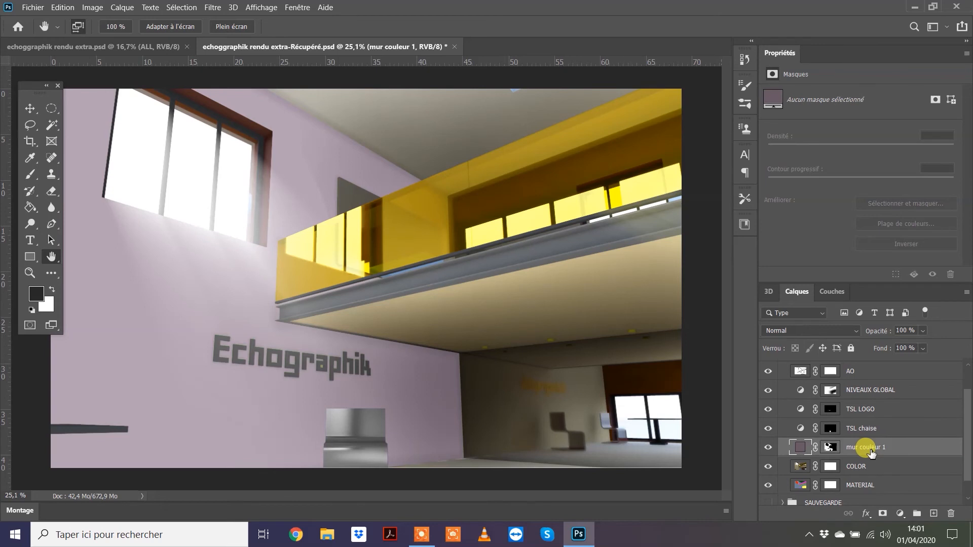
left_click_drag(757, 402, 697, 400)
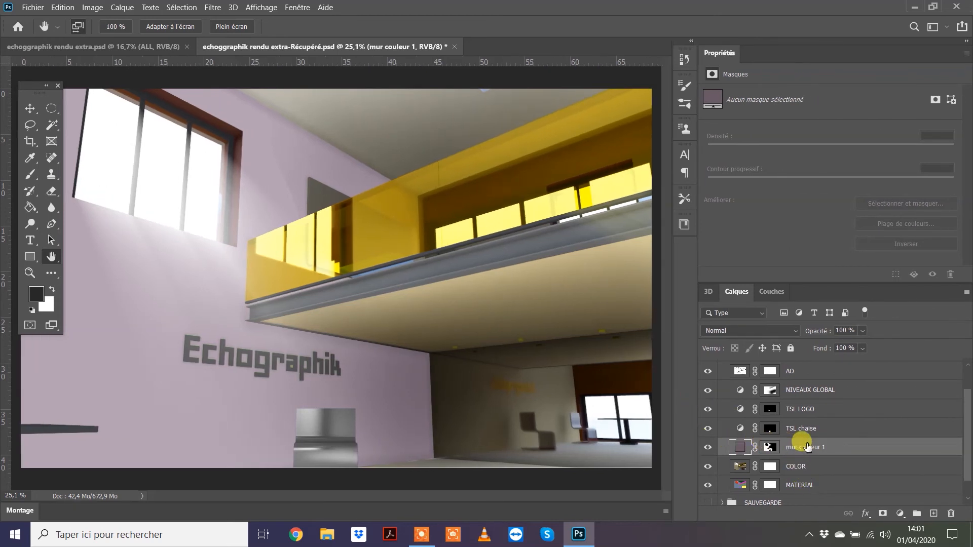
left_click(823, 469)
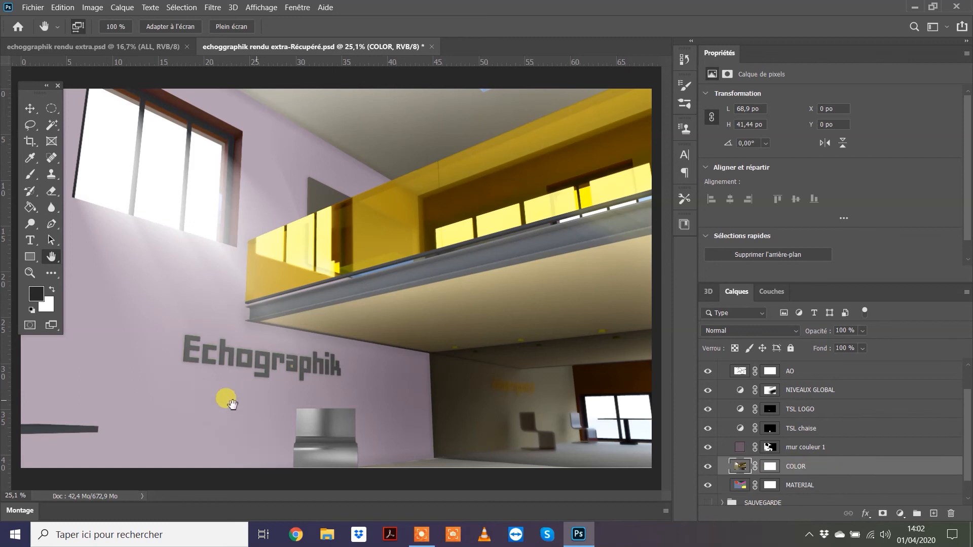
left_click(708, 447)
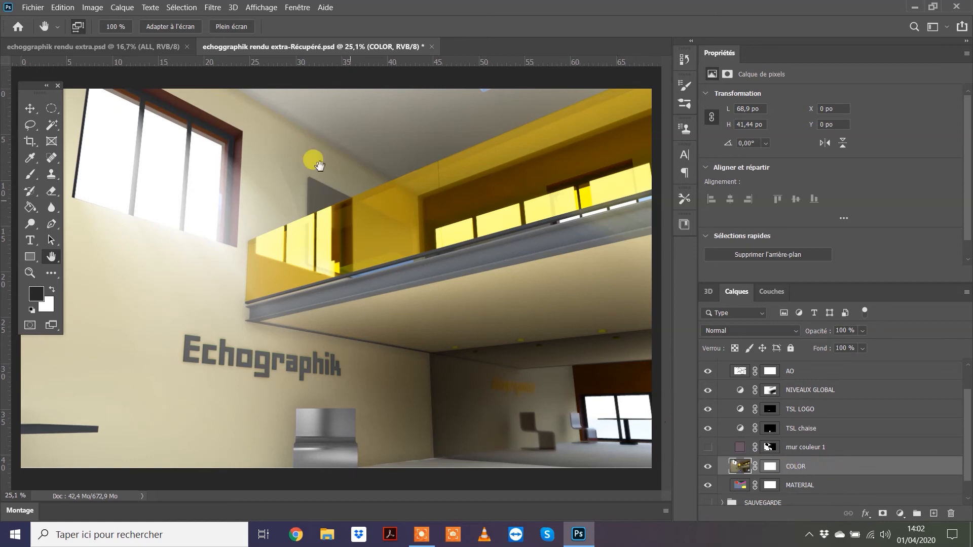
left_click(181, 8)
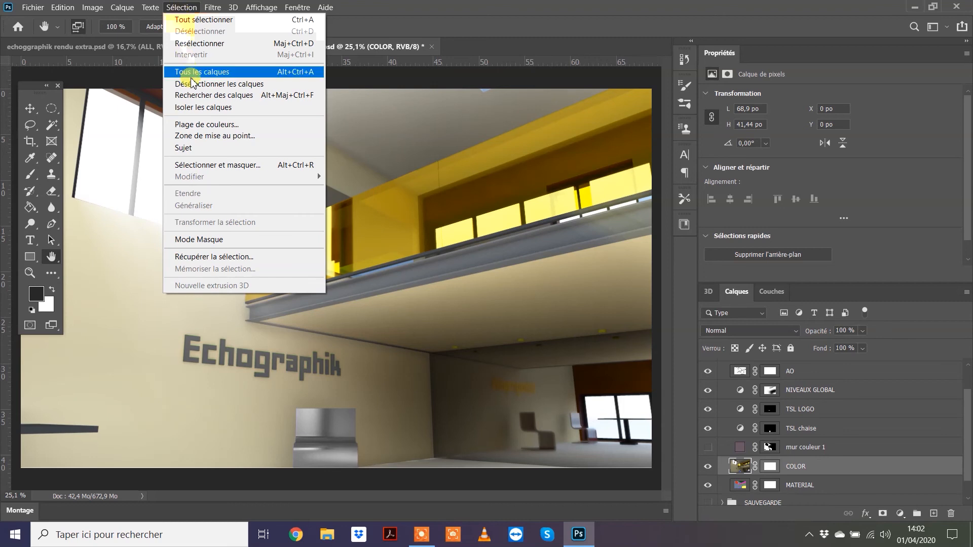
left_click(193, 44)
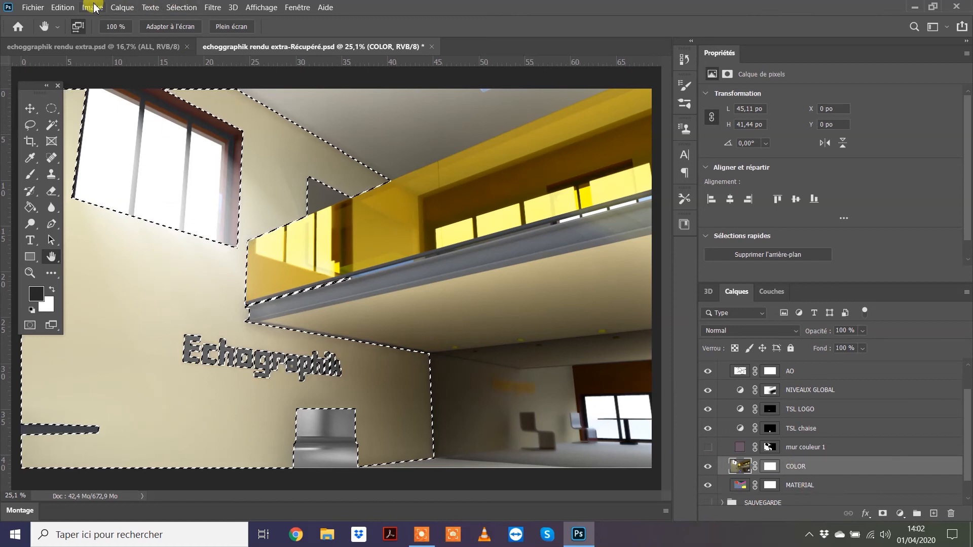
Add a Hue/Saturation adjustment layer above COLOR, masked to the selected wall, and set its saturation to -100
left_click(123, 7)
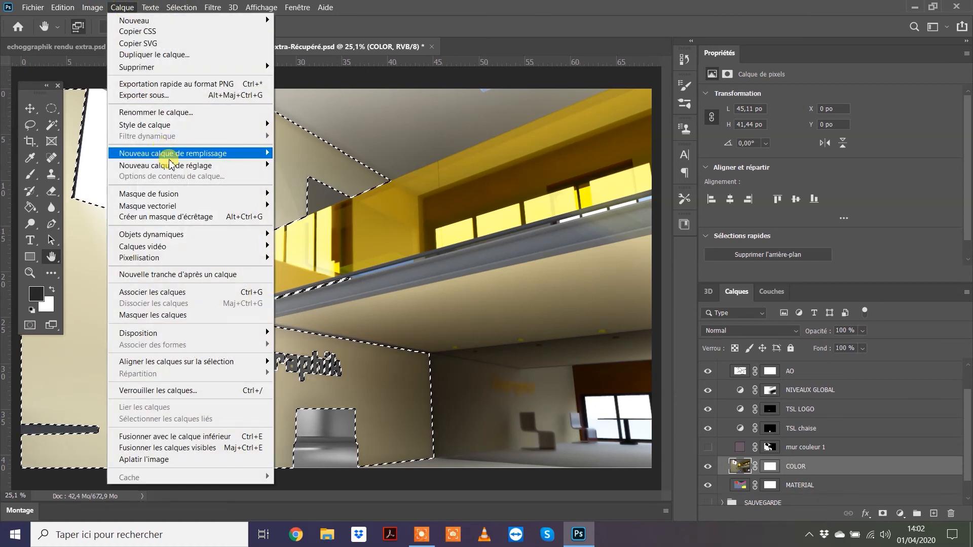
mouse_move(178, 168)
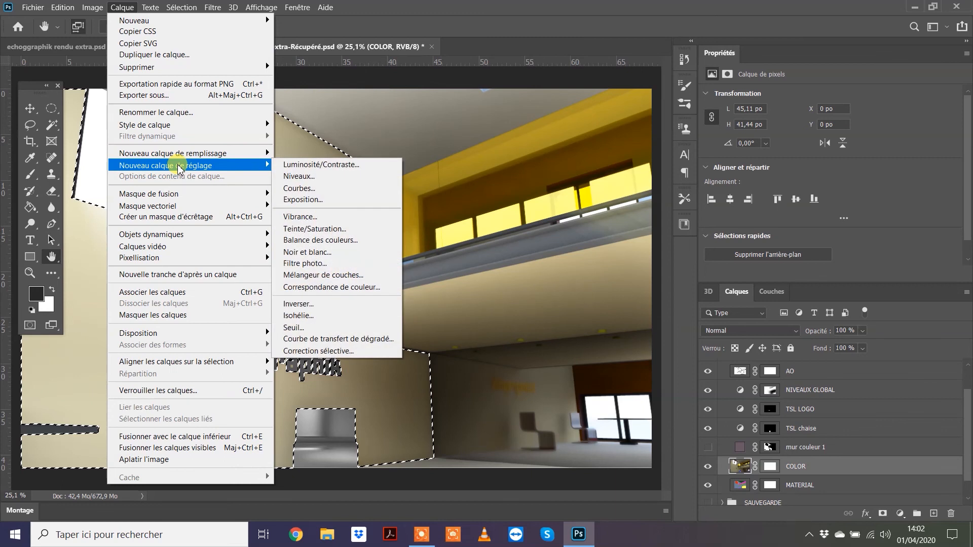
left_click(325, 229)
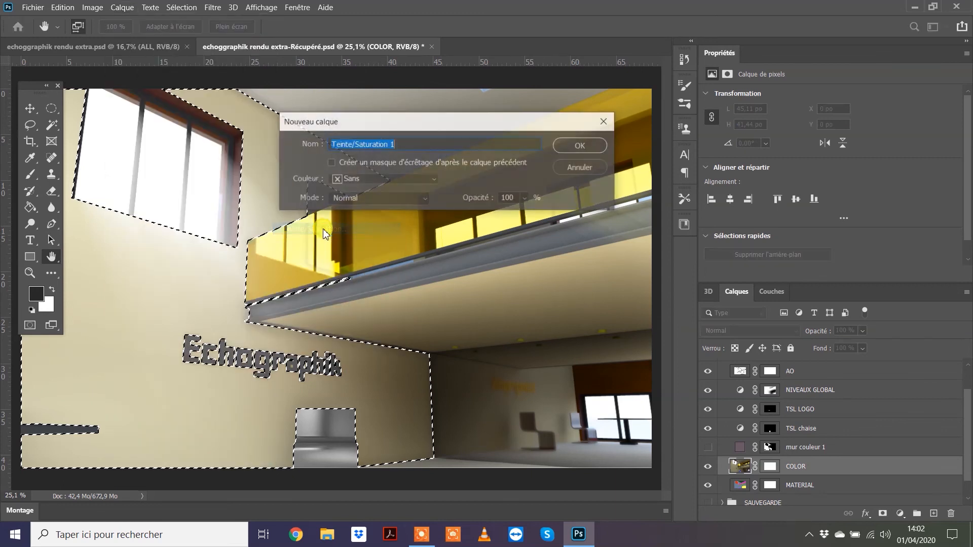
left_click(576, 151)
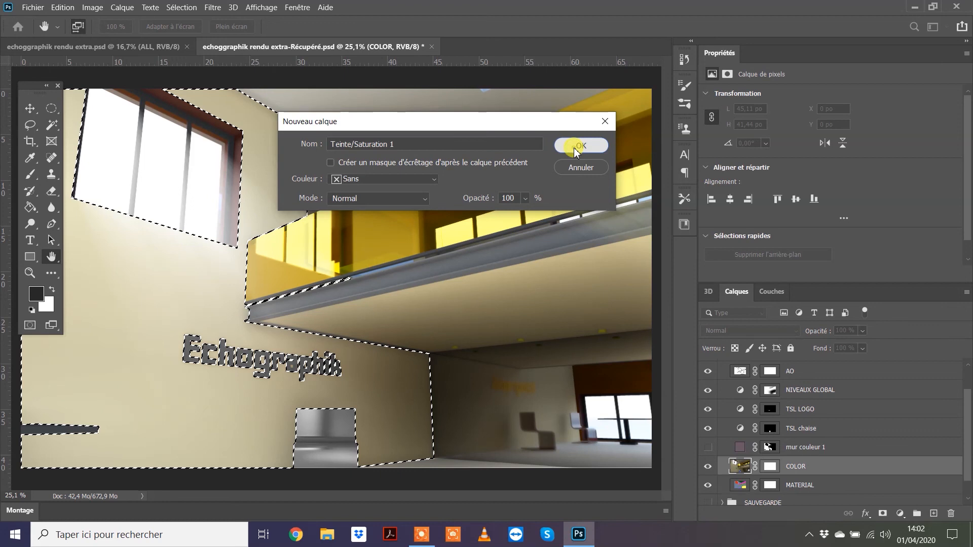
left_click(576, 148)
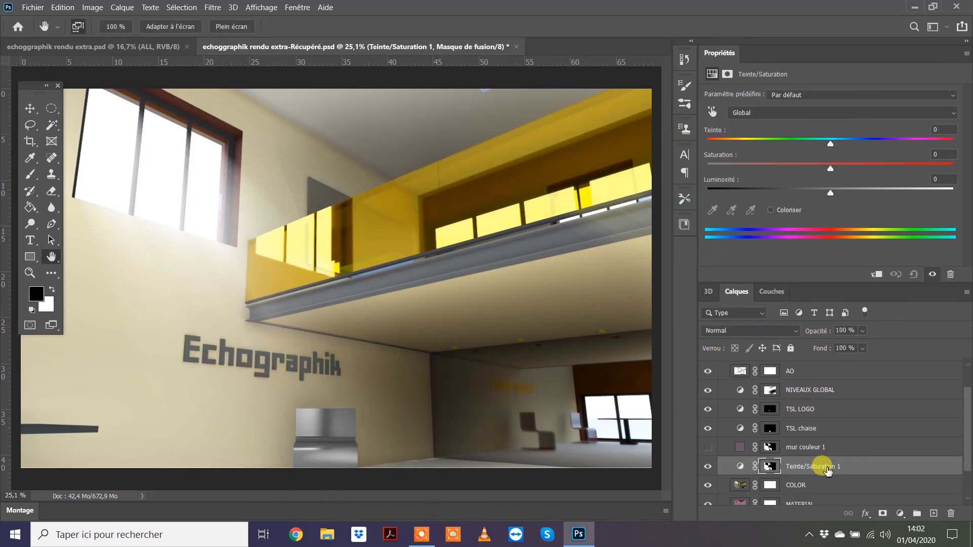
left_click_drag(830, 171, 648, 173)
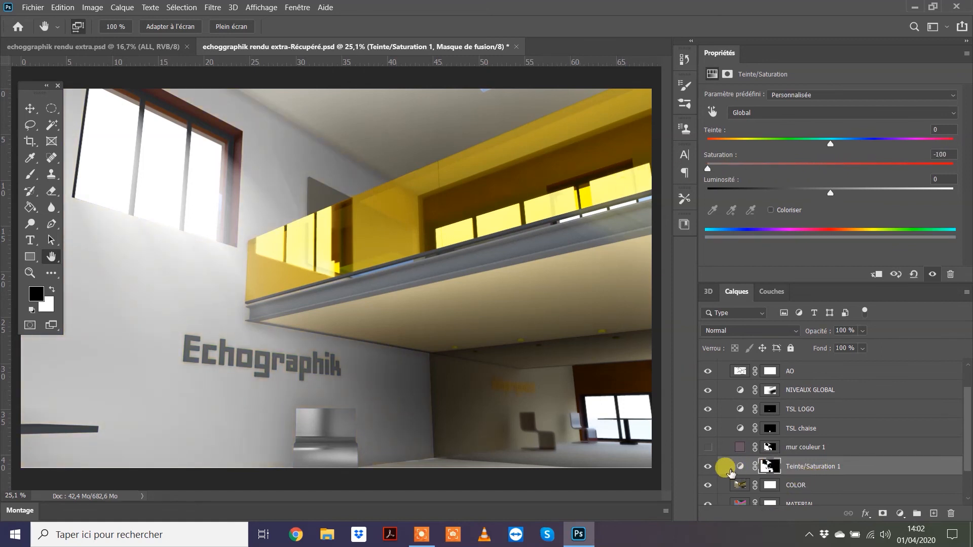
left_click(851, 470)
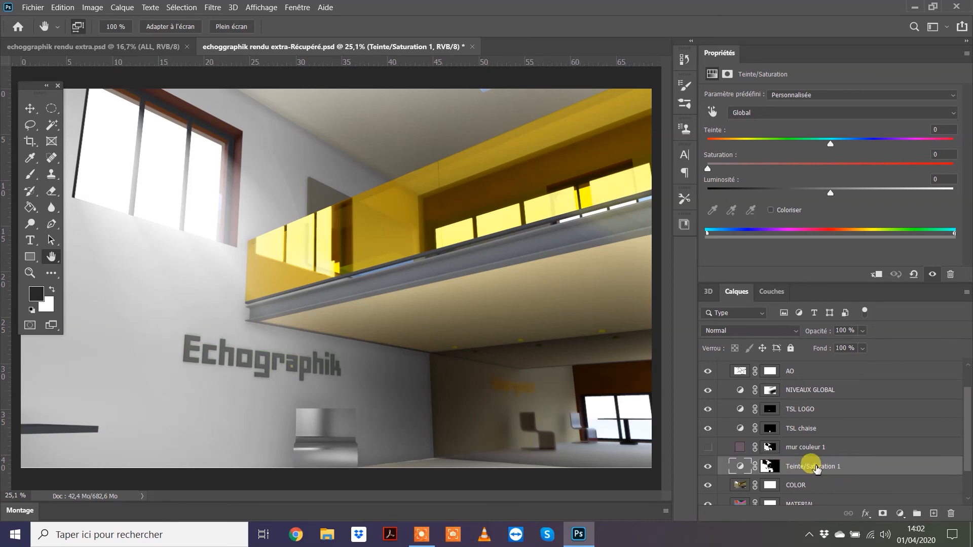
Show and activate the mur couleur 1 layer, and hide the GODRAYS layer
left_click(708, 447)
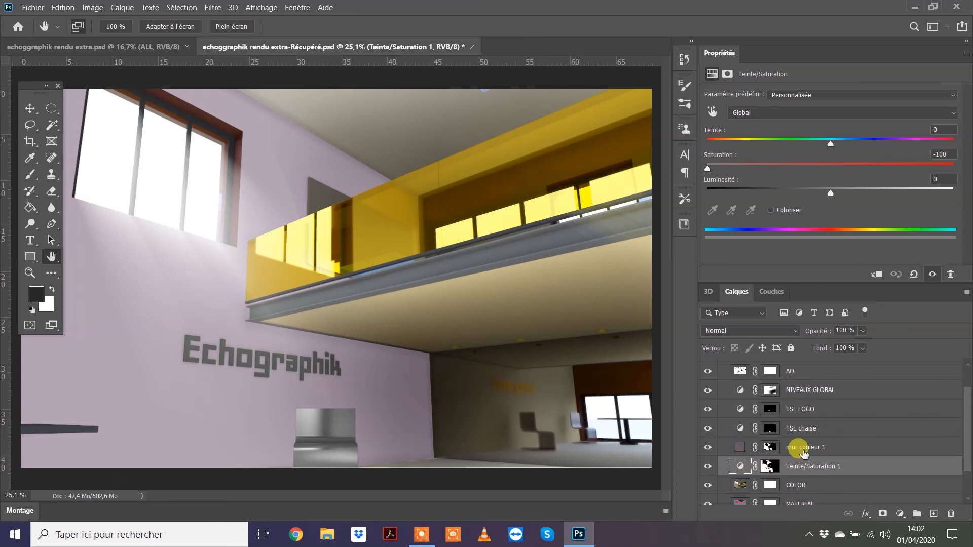
left_click(803, 451)
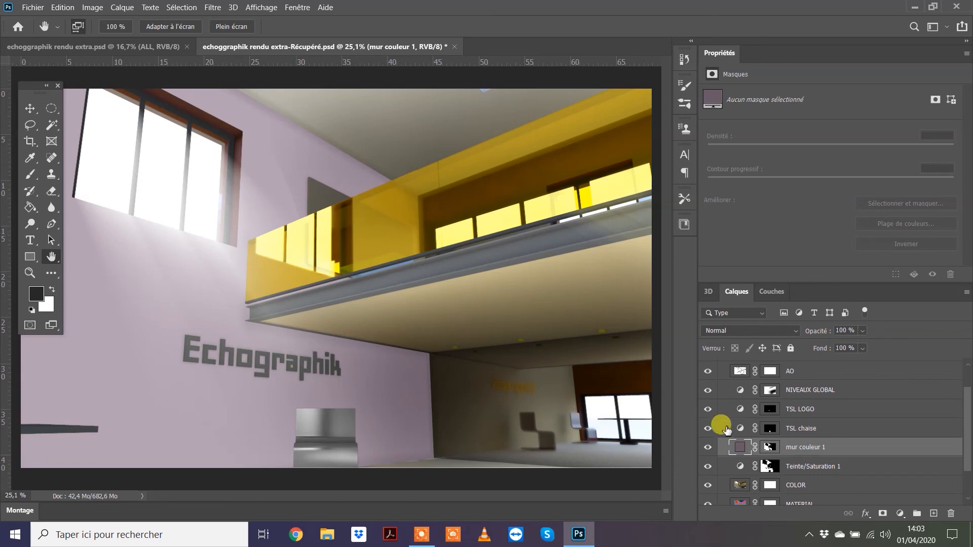
scroll(710, 373, "up", 1)
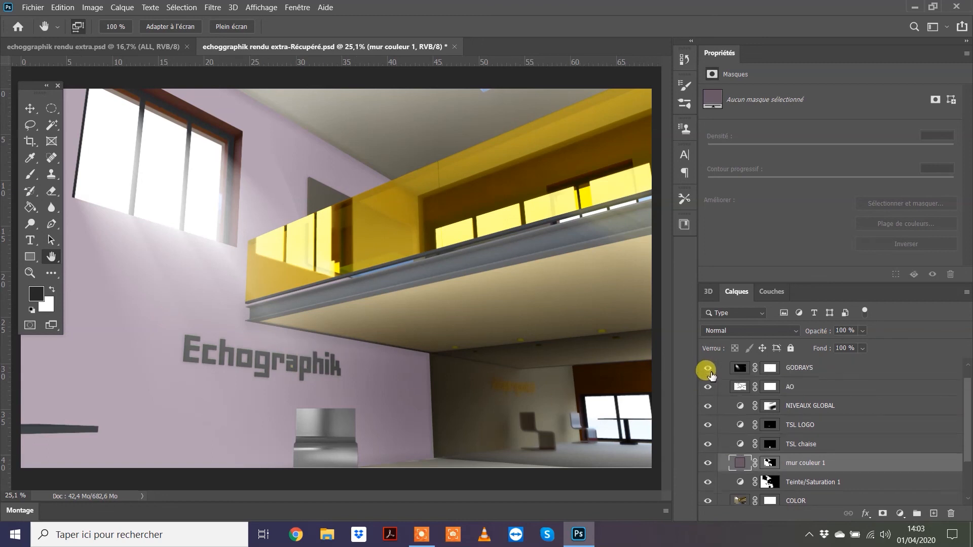
left_click(709, 369)
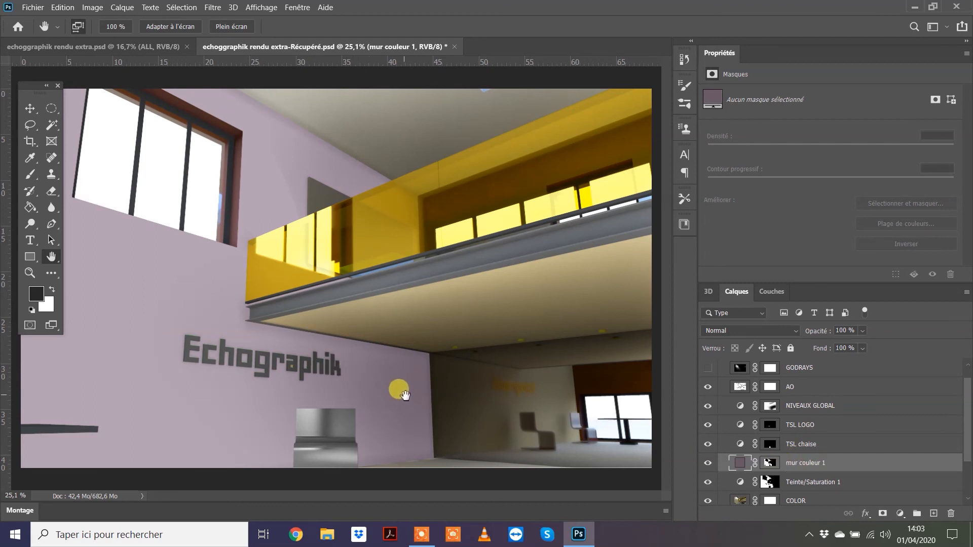
Set the blending mode of mur couleur 1 to Produit and compare the wall with and without the layer
scroll(801, 471, "down", 1)
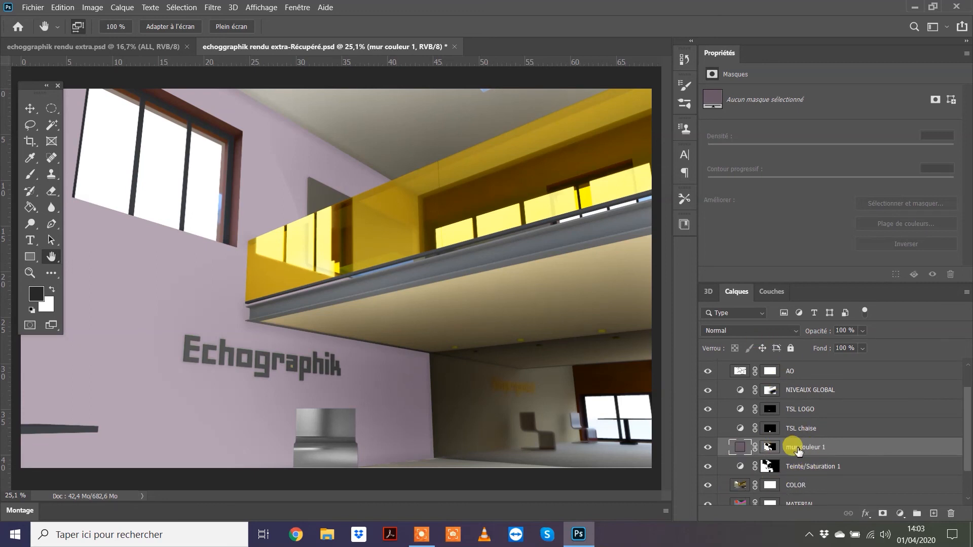
left_click(793, 335)
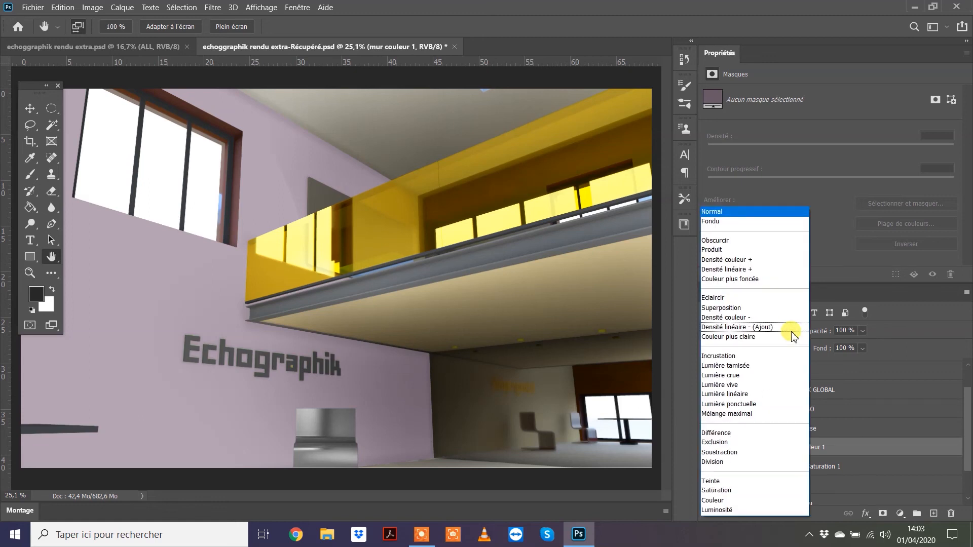
left_click(724, 251)
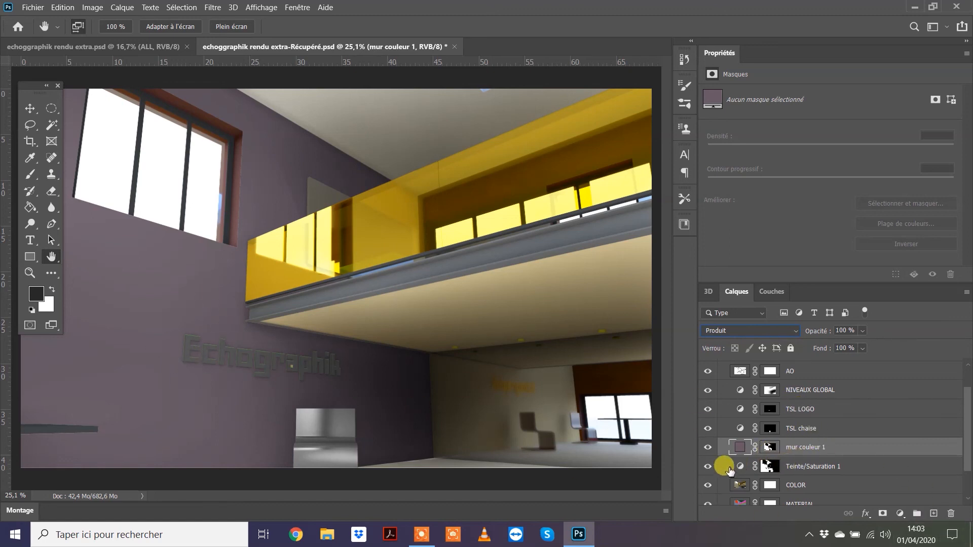
left_click(708, 447)
left_click(708, 447)
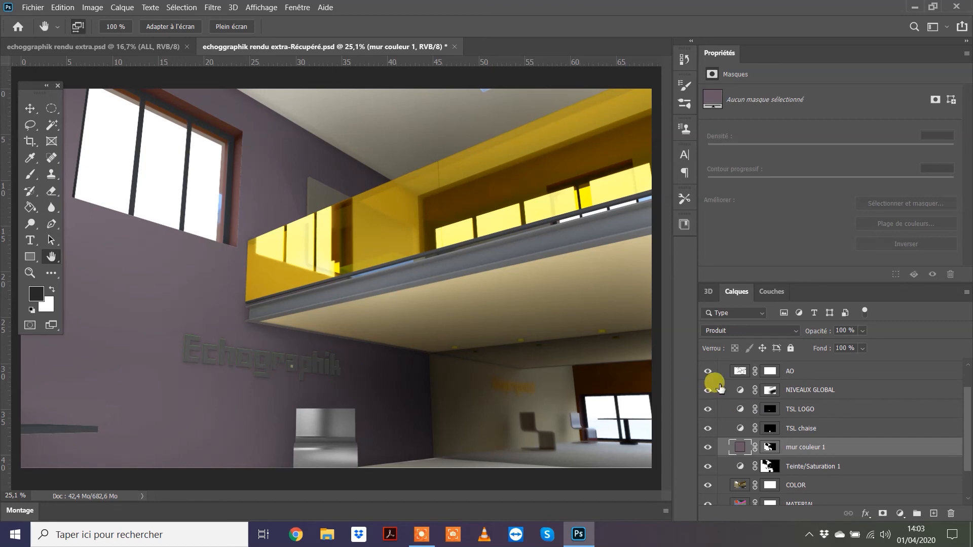
Expand the edge of the TSL LOGO layer mask by setting its contour shift to +79 %
double_click(770, 409)
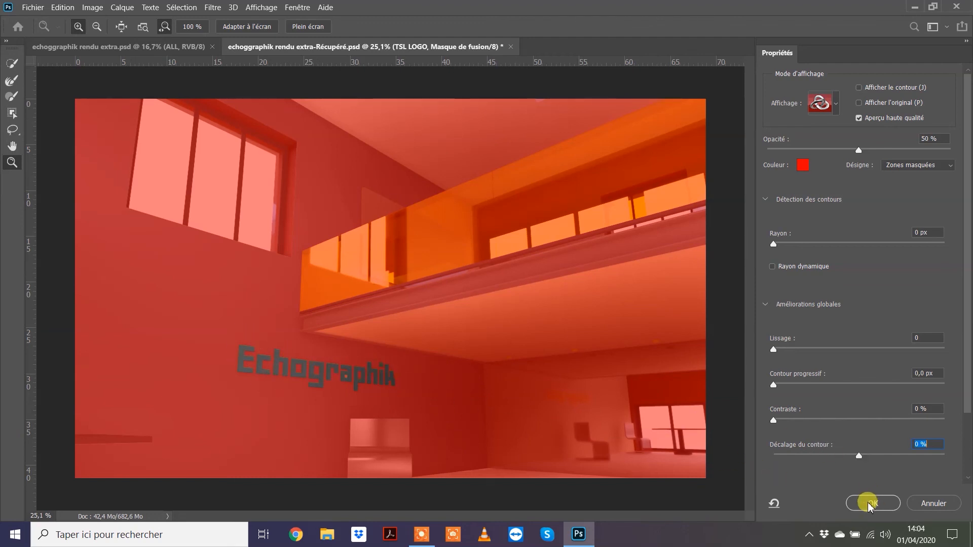
left_click_drag(858, 459, 926, 462)
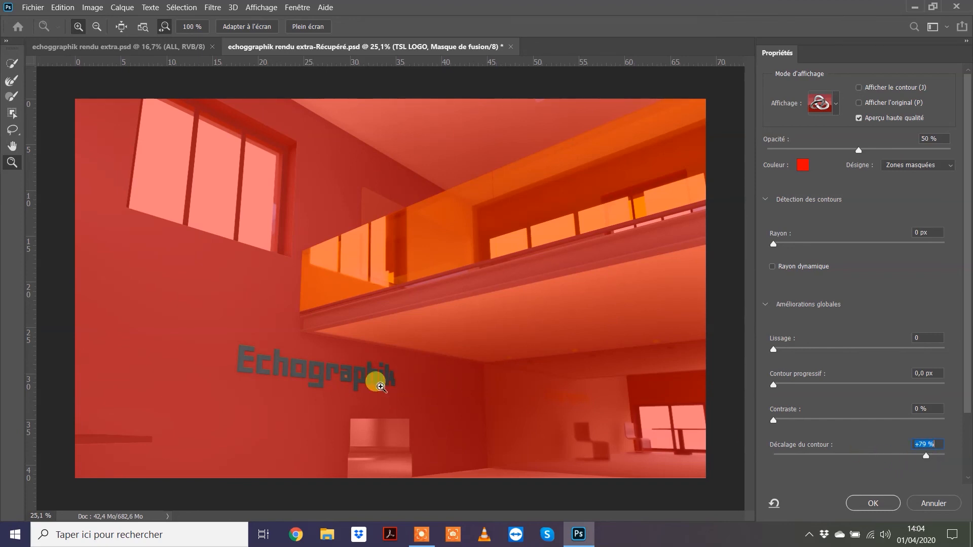
left_click(871, 503)
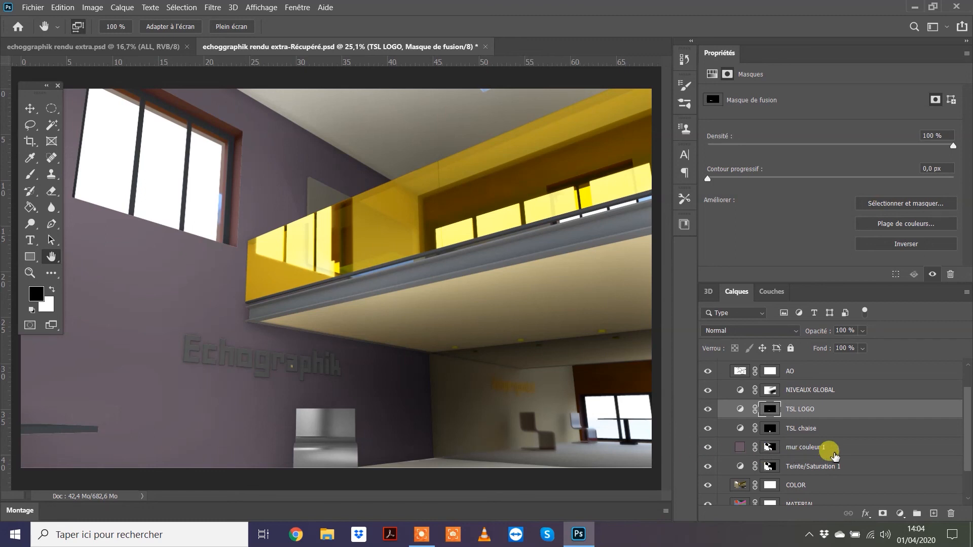
Duplicate the mur couleur 1 fill layer and hide the original
left_click(830, 448)
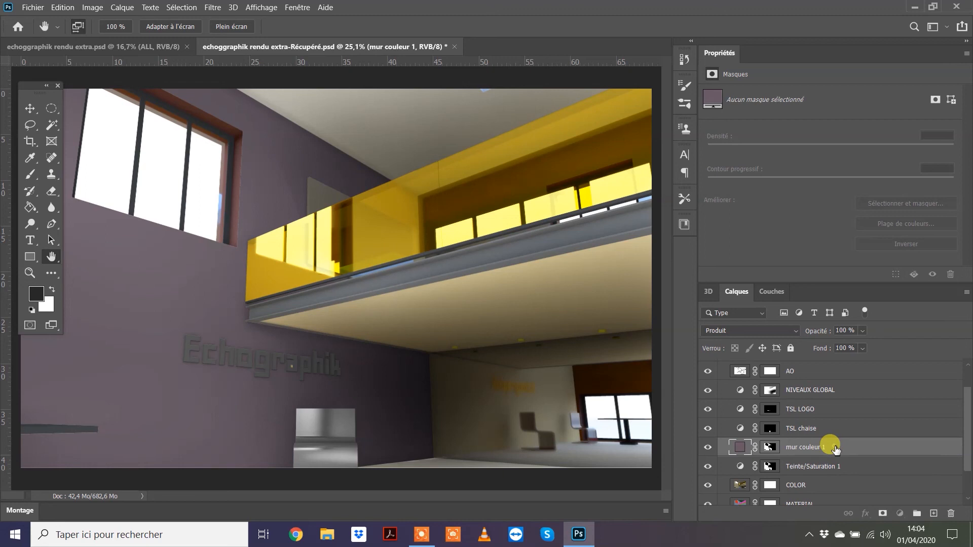
left_click_drag(835, 448, 935, 512)
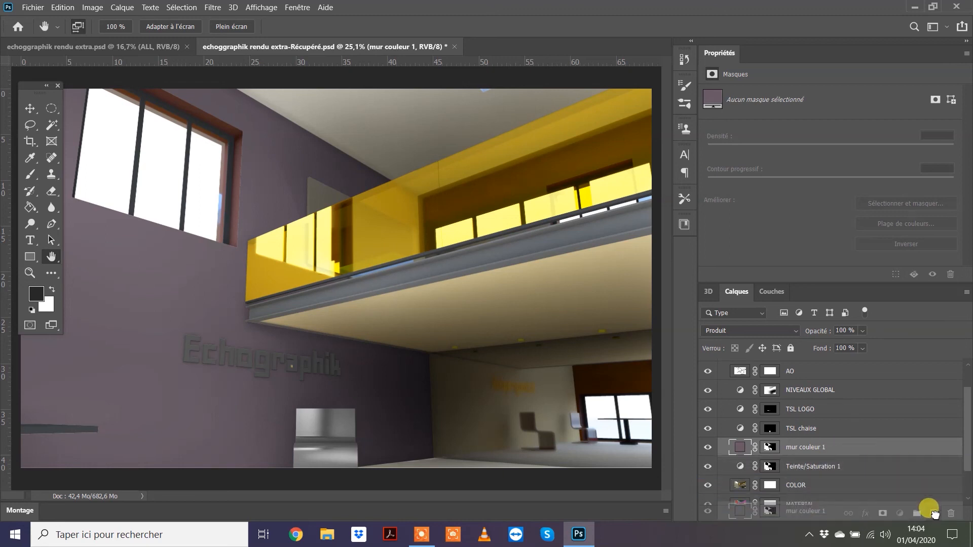
left_click_drag(935, 514, 935, 513)
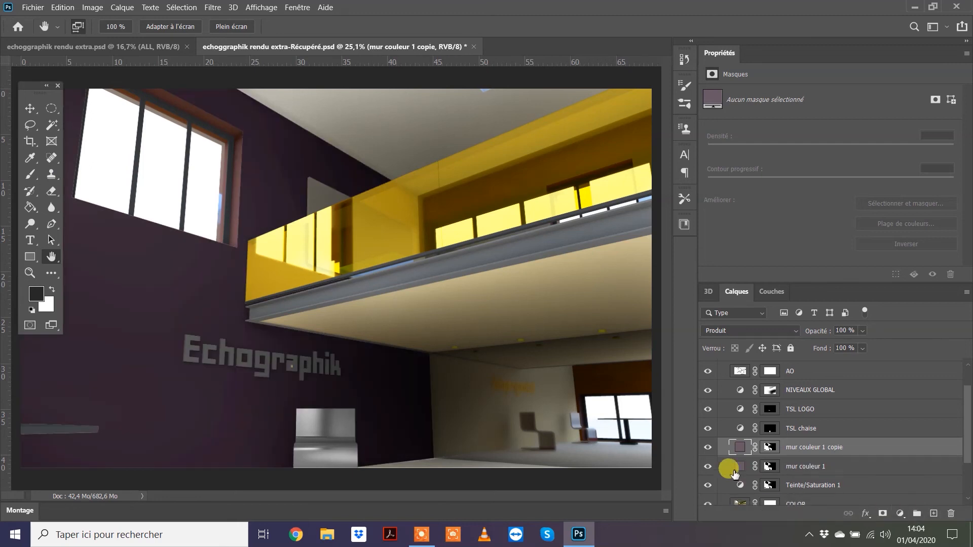
left_click(709, 467)
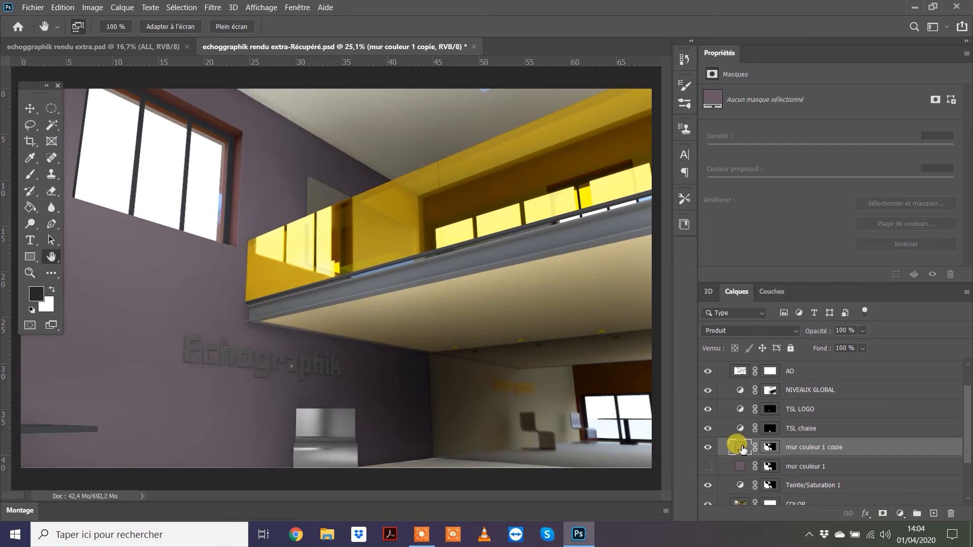
Set the fill color of the mur couleur 1 copie layer to the blue #6292e0
double_click(740, 448)
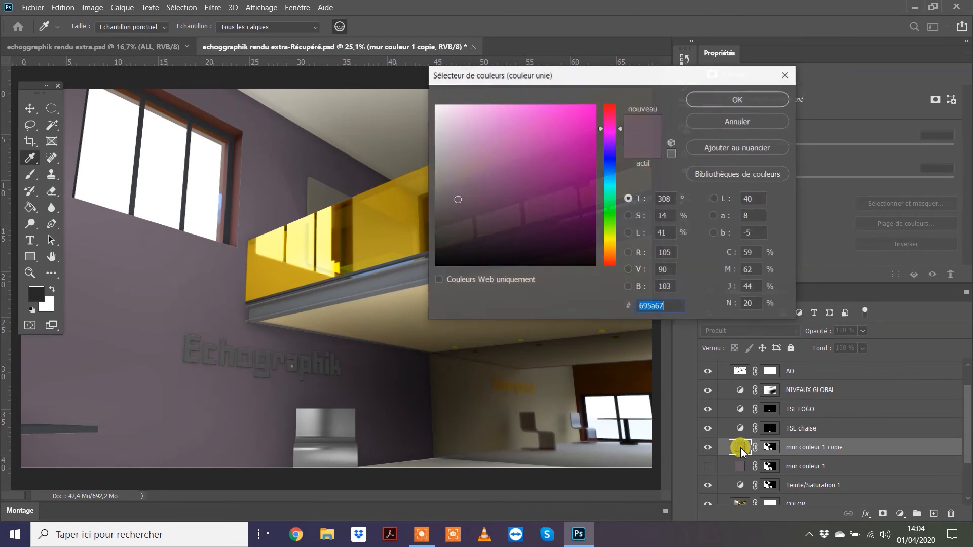
left_click(611, 168)
left_click(525, 124)
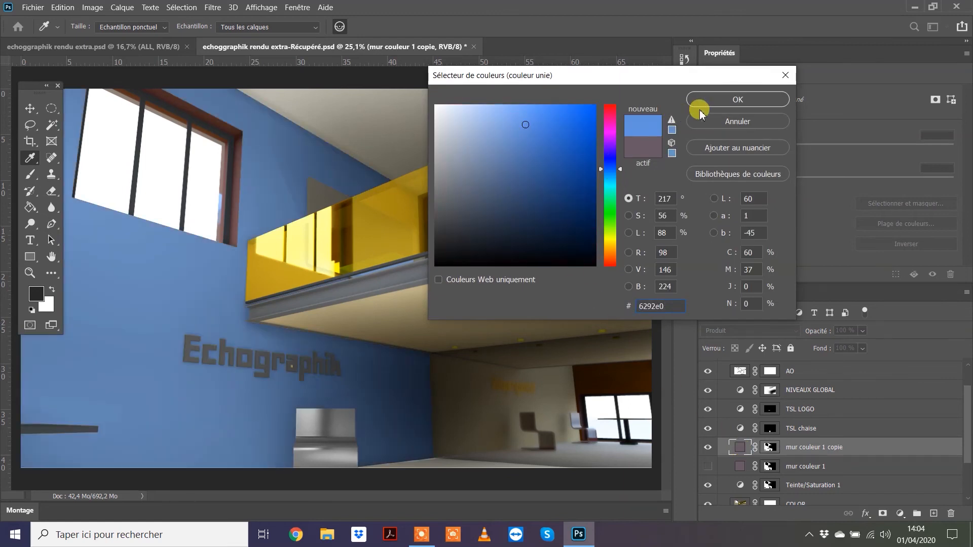
left_click(728, 99)
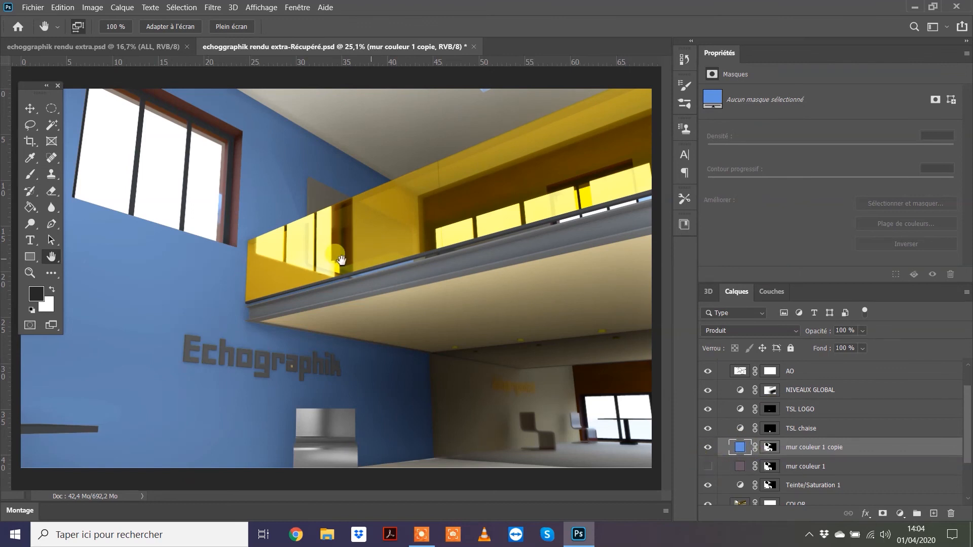
Compare the wall with mur couleur 1 and mur couleur 1 copie alternately shown and hidden, leaving only the blue copy visible
left_click(707, 466)
left_click(708, 447)
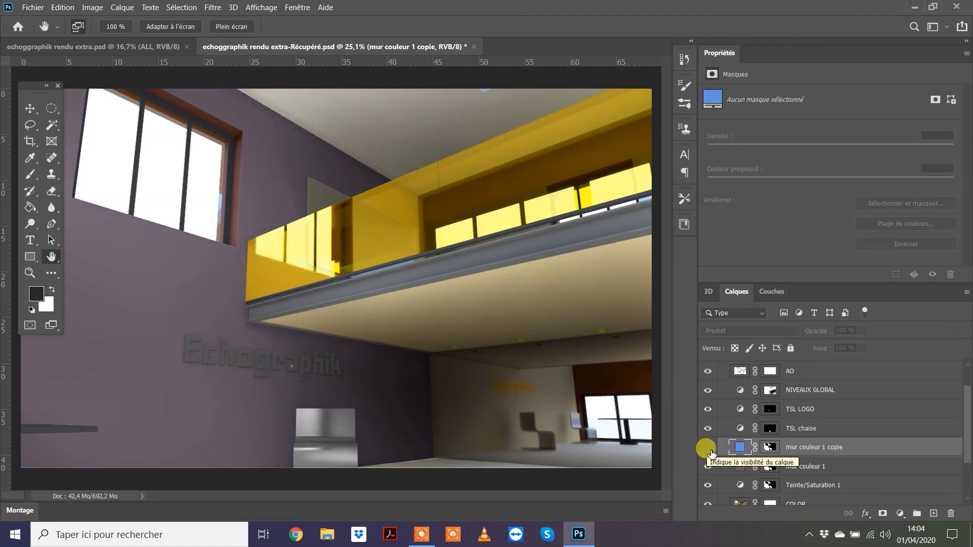
left_click(708, 447)
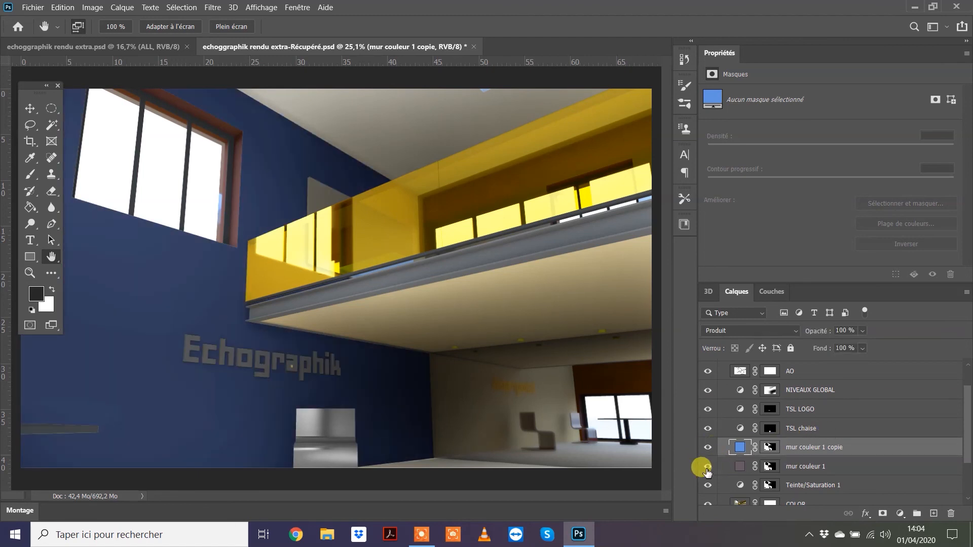
left_click(708, 467)
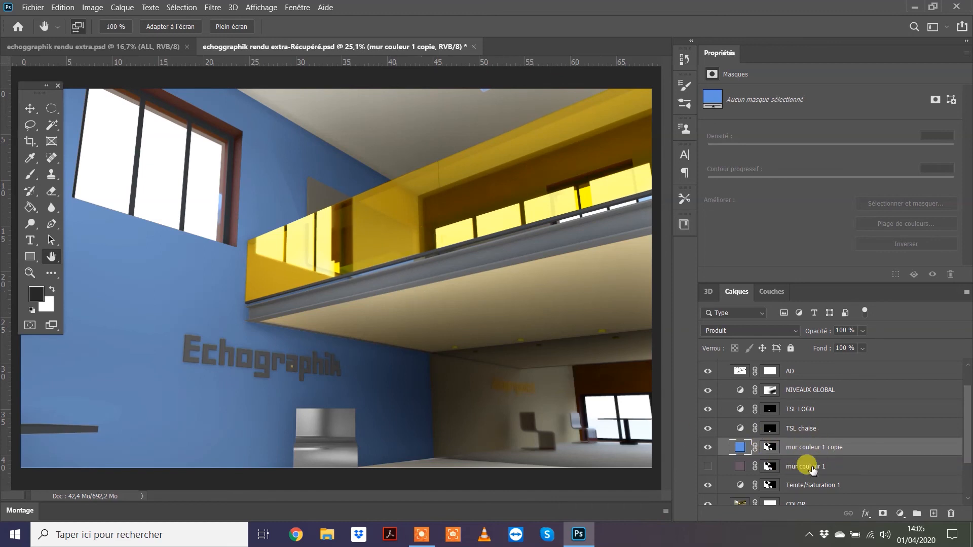
left_click(709, 465)
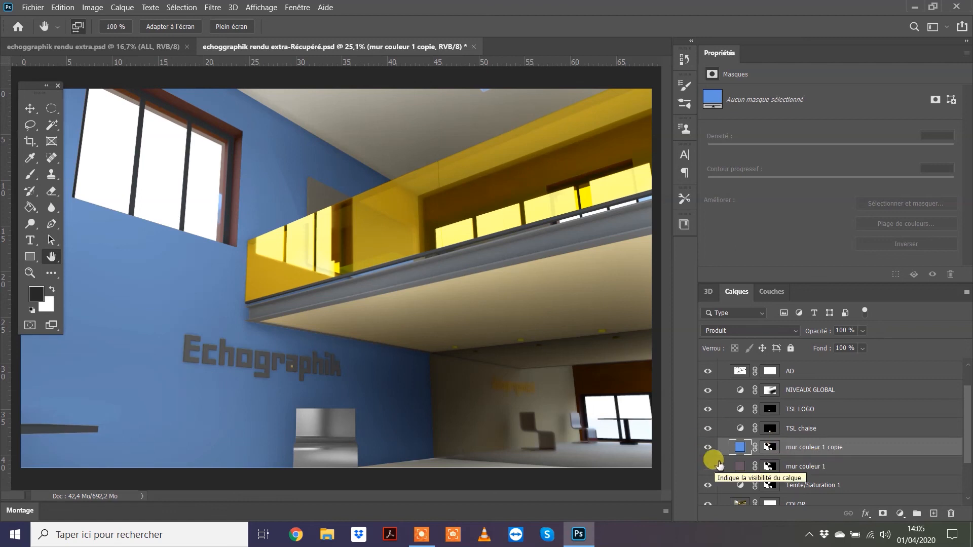
Show the GODRAYS layer again and compare the render with and without the AO layer
left_click_drag(967, 417, 962, 389)
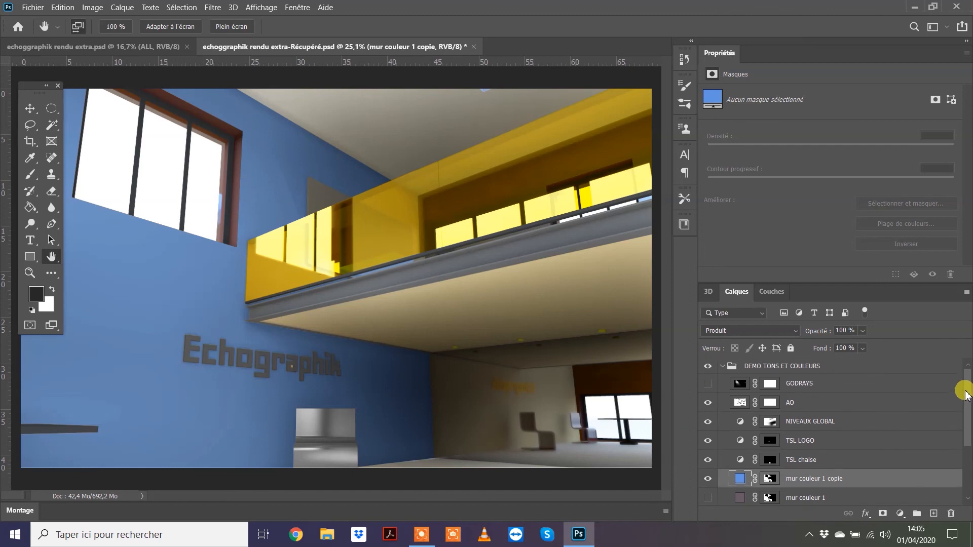
left_click(708, 385)
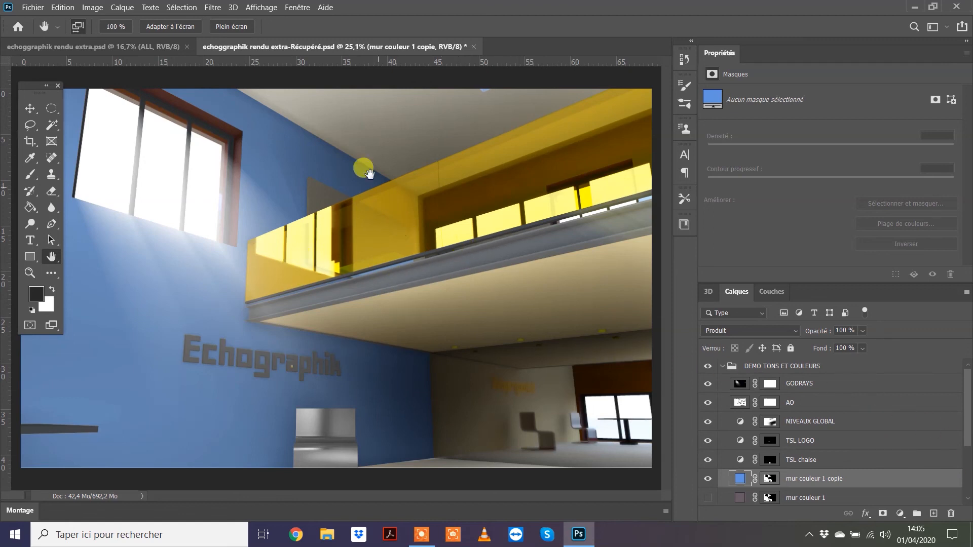
left_click(709, 402)
left_click(709, 403)
left_click(708, 402)
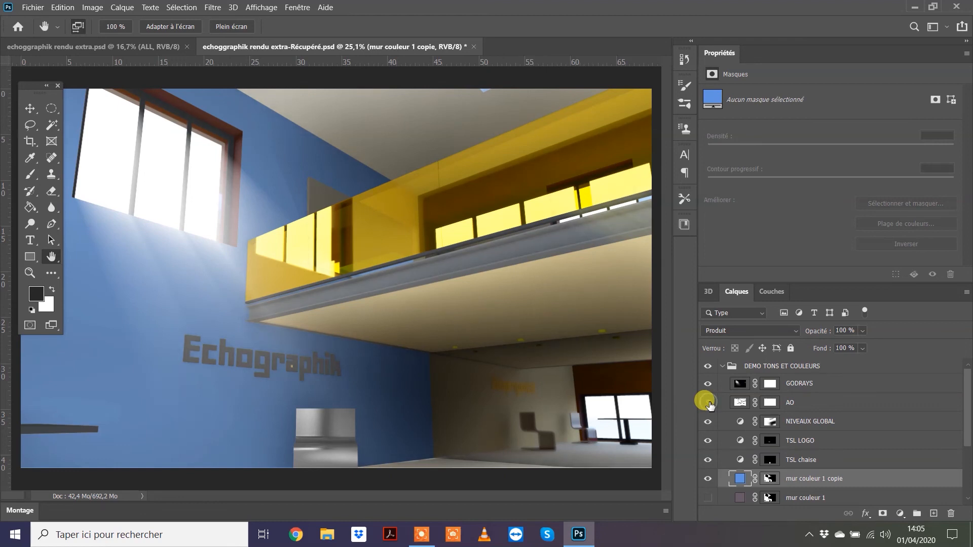
left_click(709, 403)
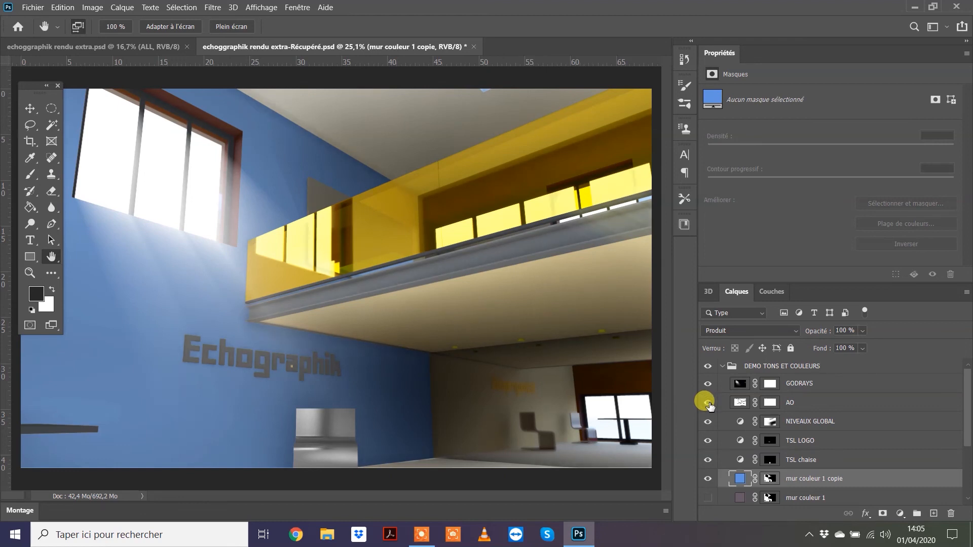
Apply a Niveaux adjustment to the AO layer, raising its black input level to darken the occlusion shadows
left_click(794, 408)
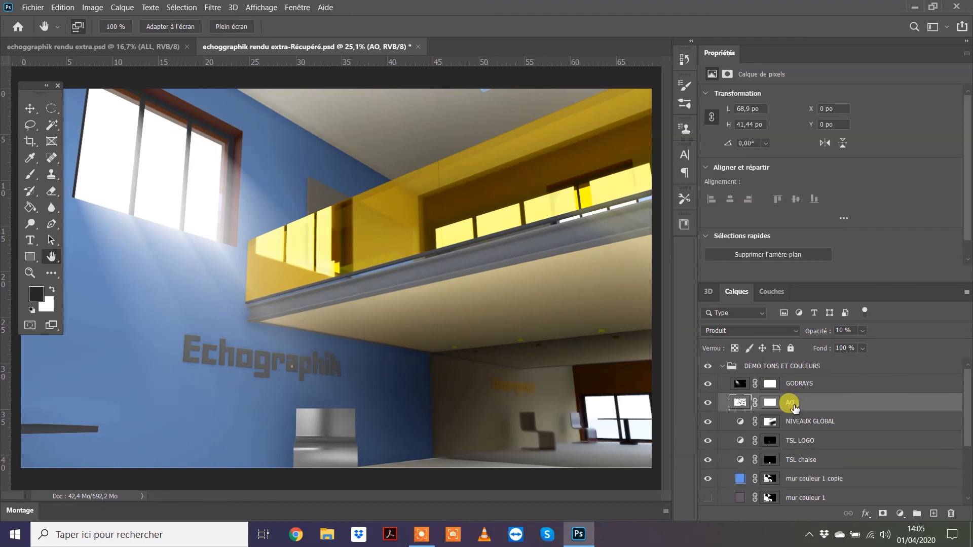
left_click(94, 8)
mouse_move(103, 37)
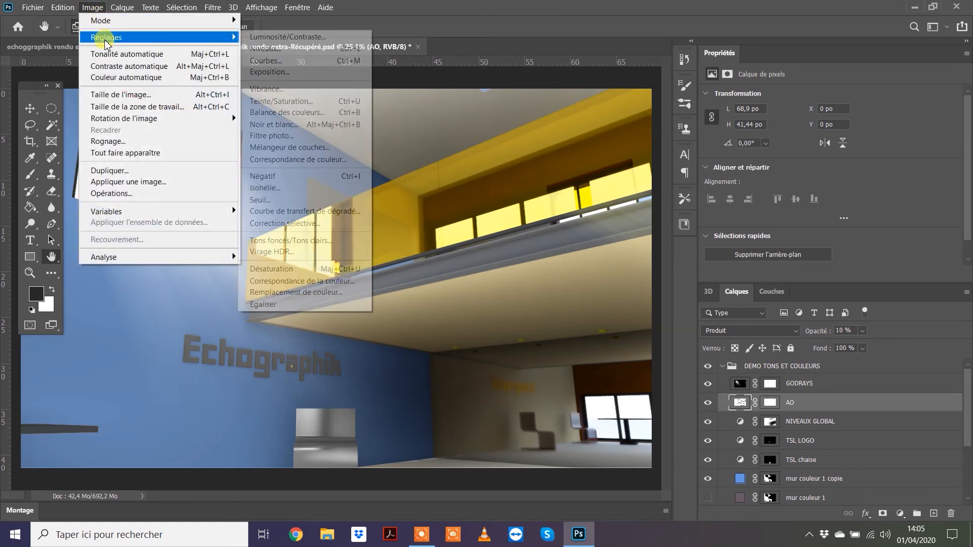
left_click(268, 52)
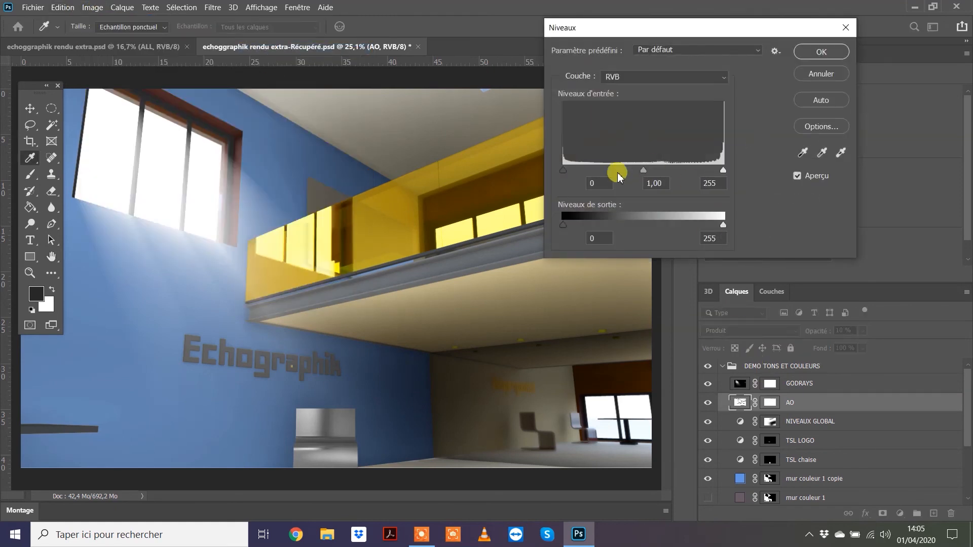
left_click_drag(564, 170, 593, 190)
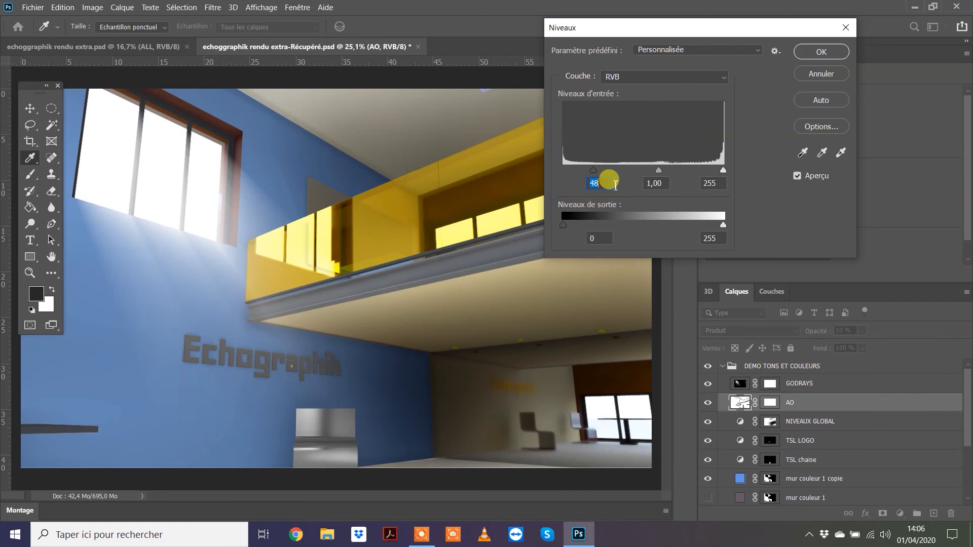
left_click_drag(607, 175, 582, 172)
left_click(822, 52)
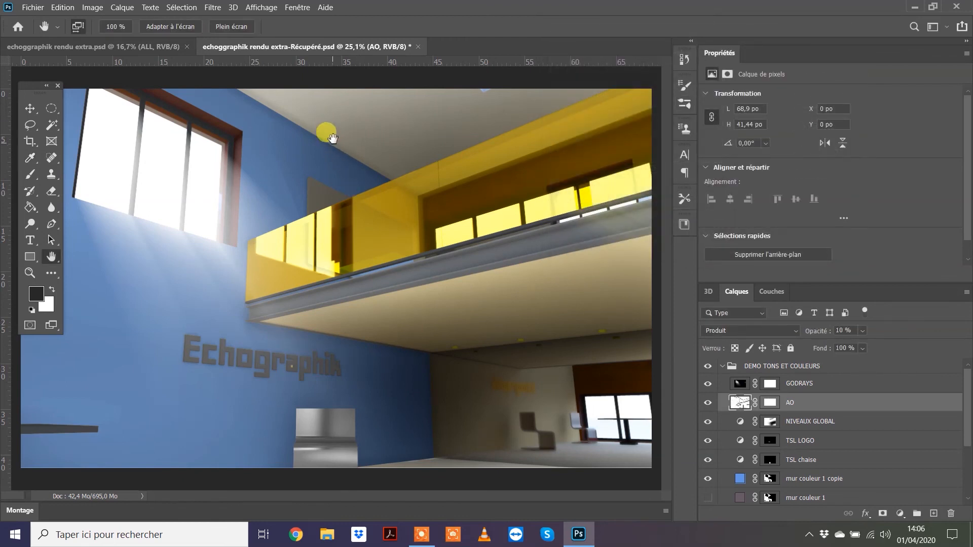
Soften the AO layer with a Flou gaussien of 5,4 pixels
left_click(212, 7)
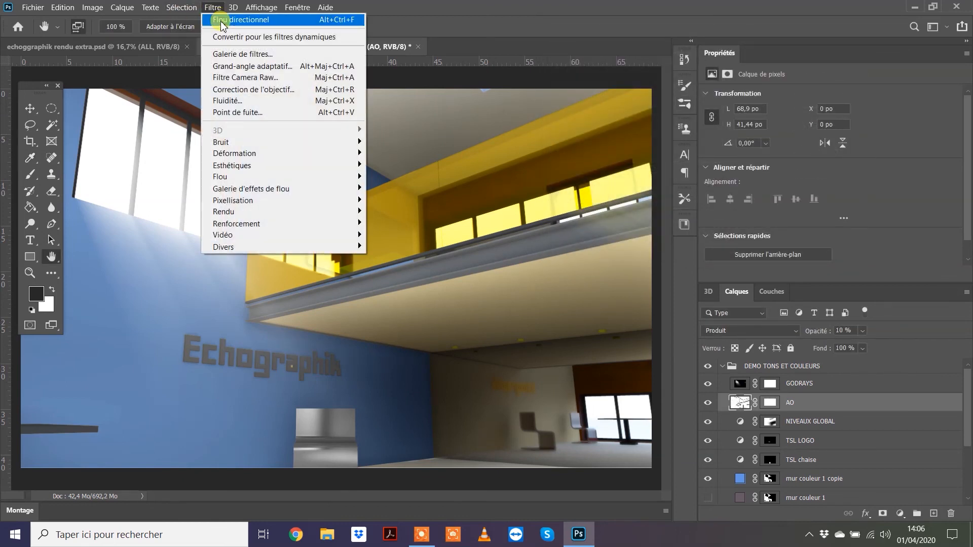
mouse_move(251, 177)
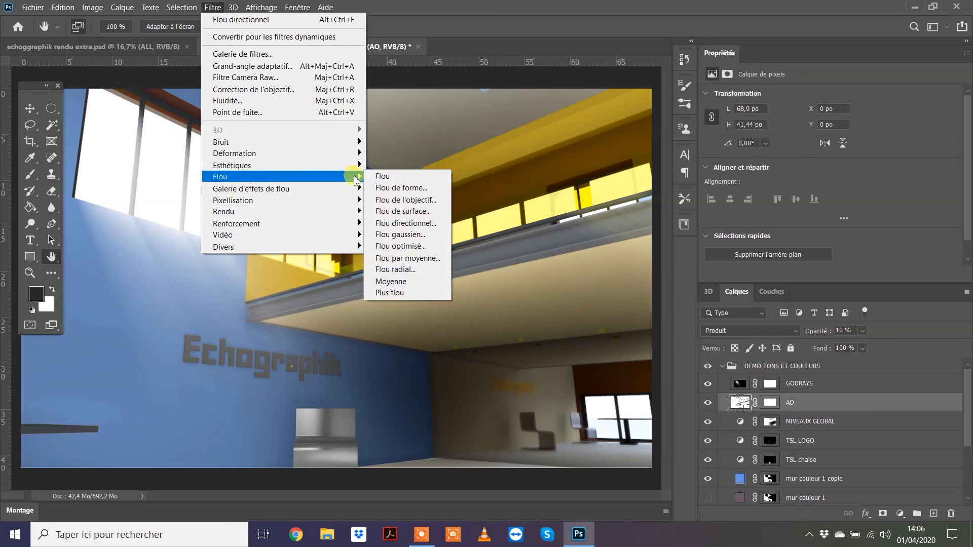
left_click(400, 234)
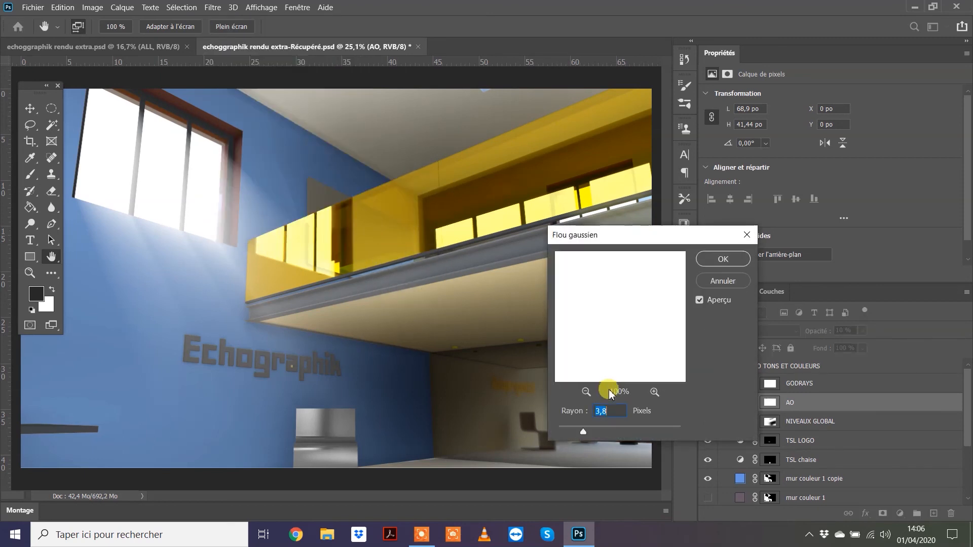
left_click_drag(594, 433, 591, 432)
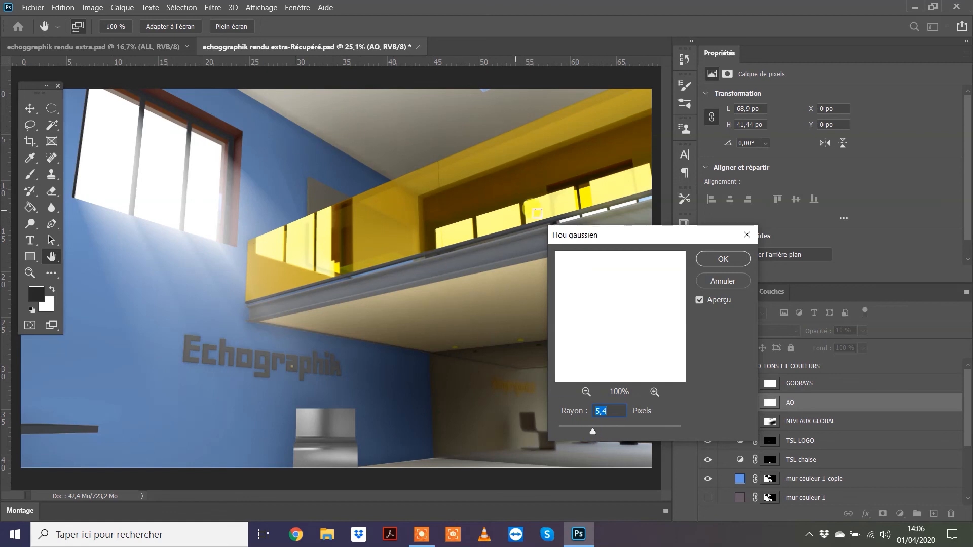
left_click(724, 259)
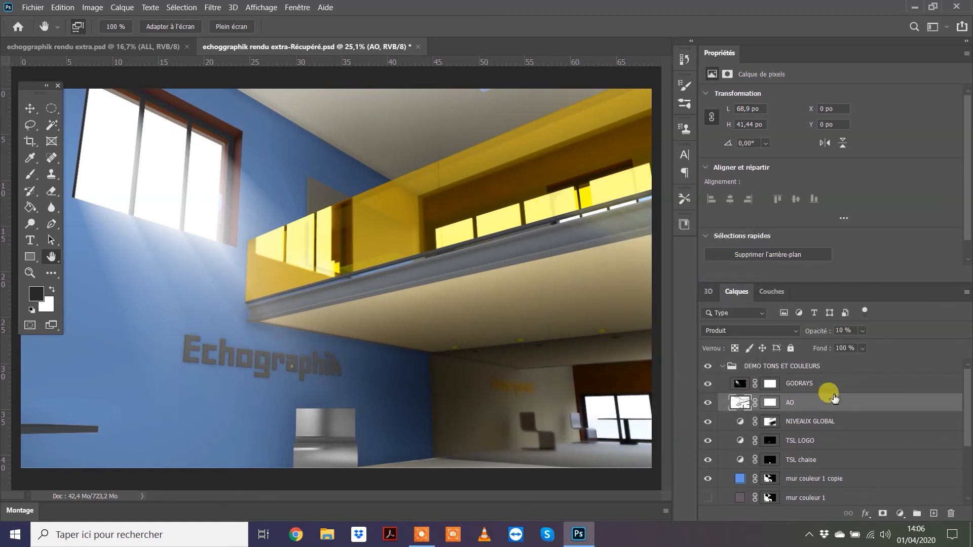
Collapse the DEMO TONS ET COULEURS group and compare the render with the group against the original SAUVEGARDE version
left_click(806, 387)
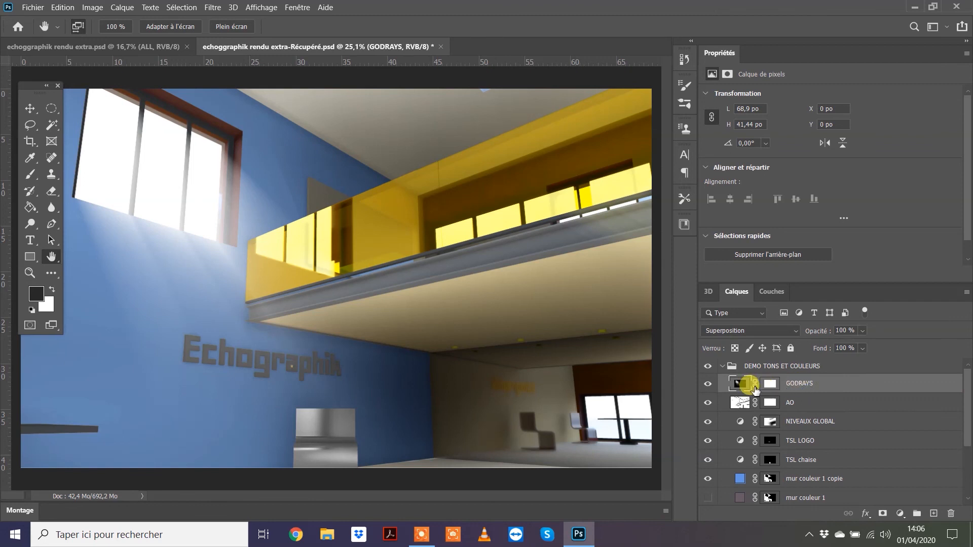
left_click(725, 367)
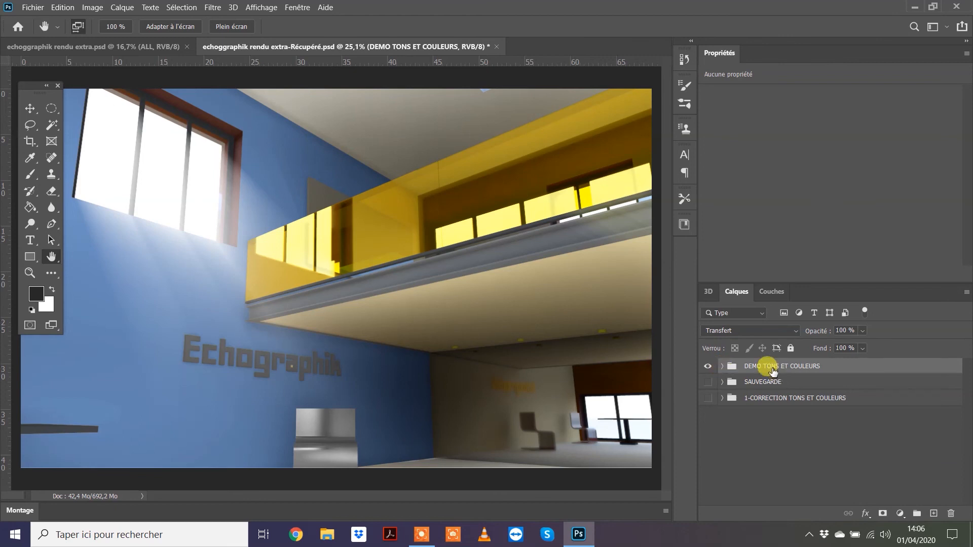
left_click(709, 367)
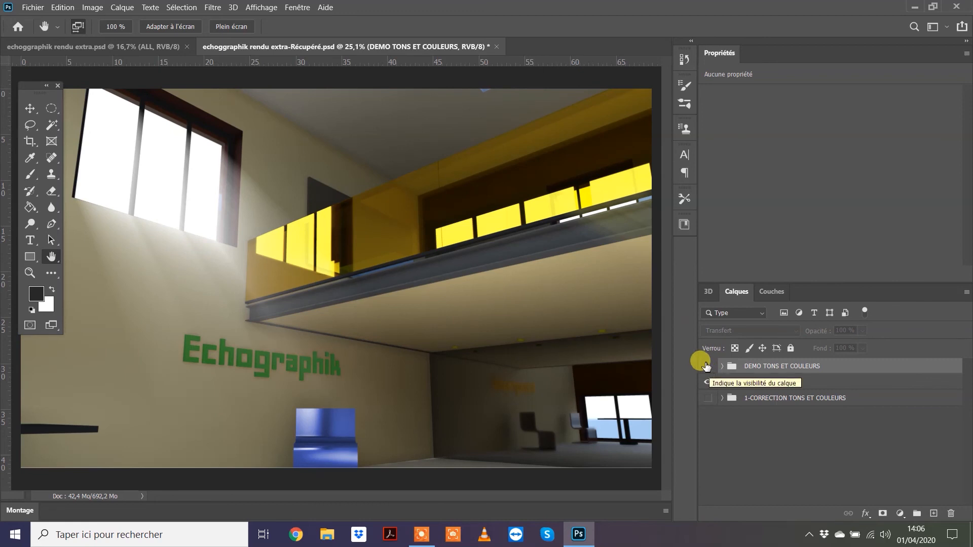
left_click(708, 367)
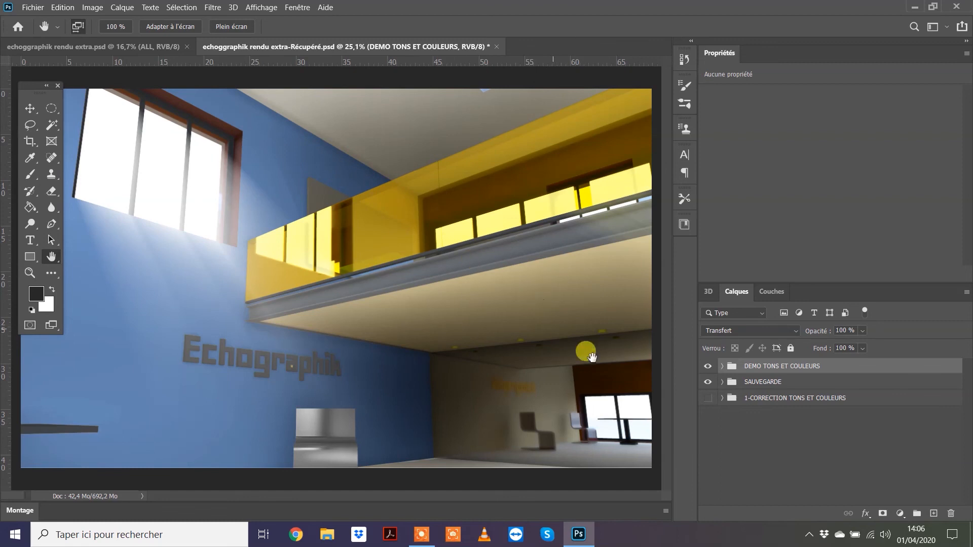
Expand the DEMO TONS ET COULEURS group, test the wall with Teinte/Saturation 1 and mur couleur 1 toggled, and leave both layers hidden
left_click(722, 366)
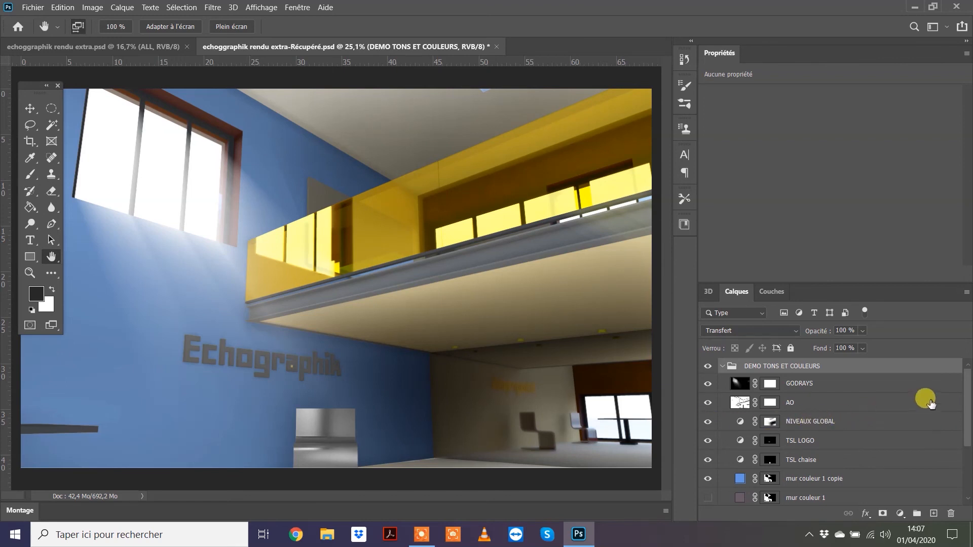
scroll(968, 395, "down", 3)
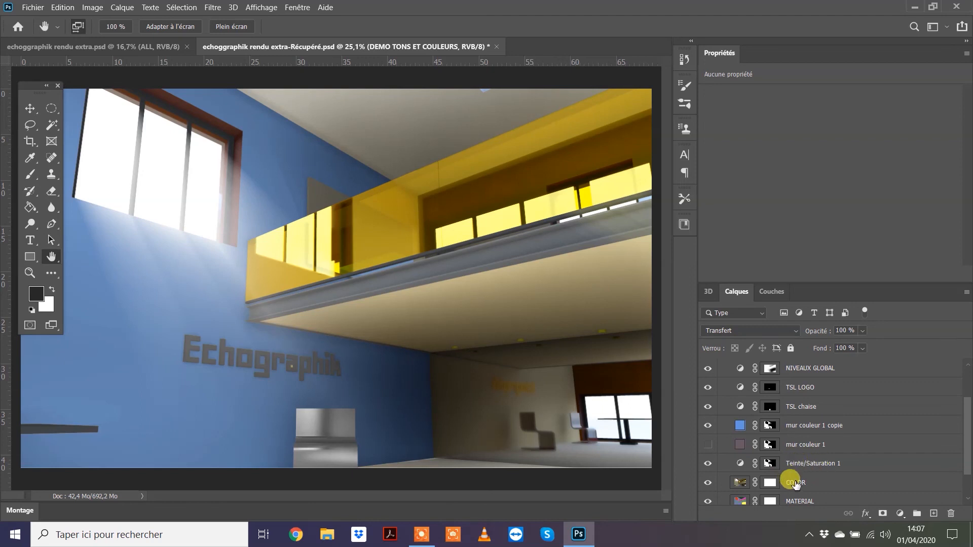
left_click(708, 464)
left_click(708, 464)
left_click(708, 464)
left_click(708, 464)
left_click(710, 459)
left_click(708, 446)
left_click(709, 464)
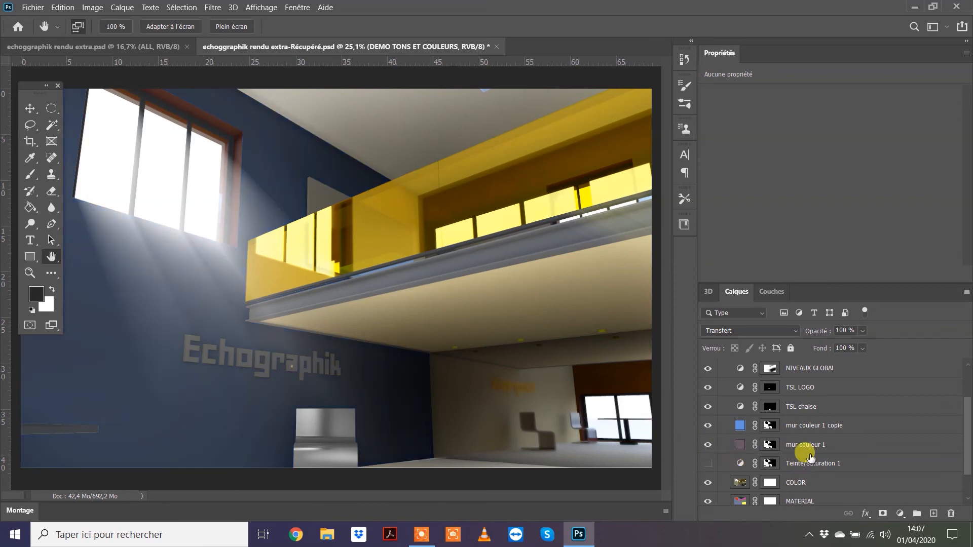
left_click(708, 445)
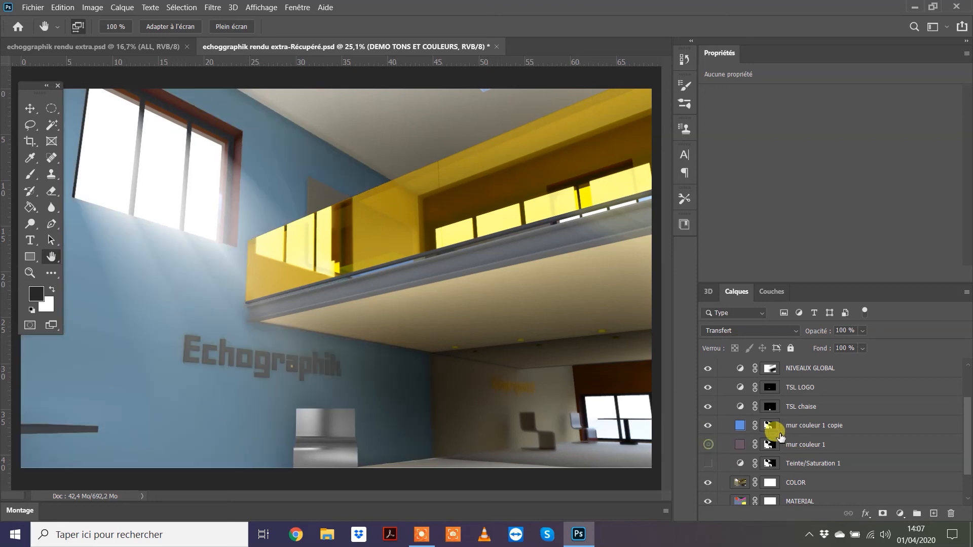
Activate mur couleur 1 copie and compare the blue wall with and without the Teinte/Saturation 1 desaturation
left_click(811, 425)
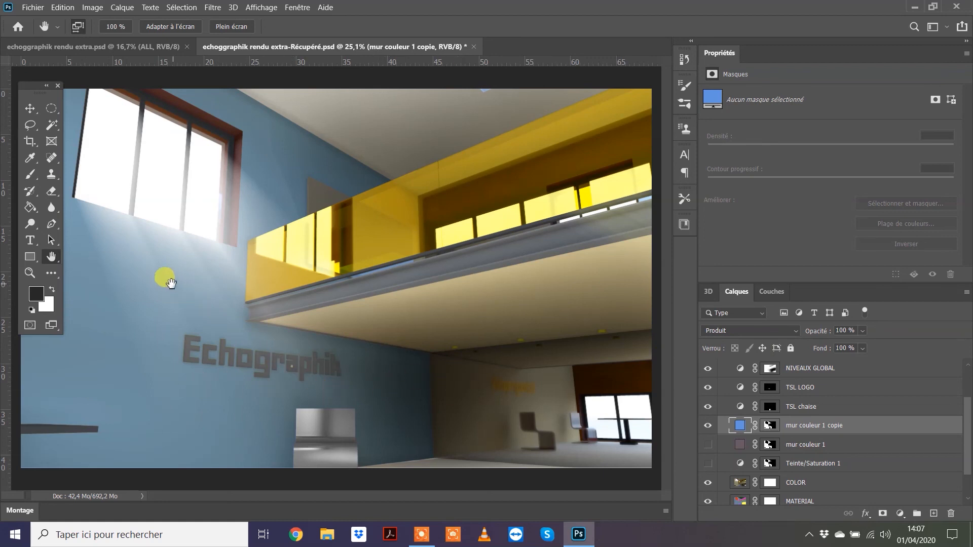
left_click(708, 464)
left_click(708, 464)
Activate the GODRAYS layer, view the finished render in full screen mode, and return to the standard screen mode
left_click_drag(965, 410, 963, 363)
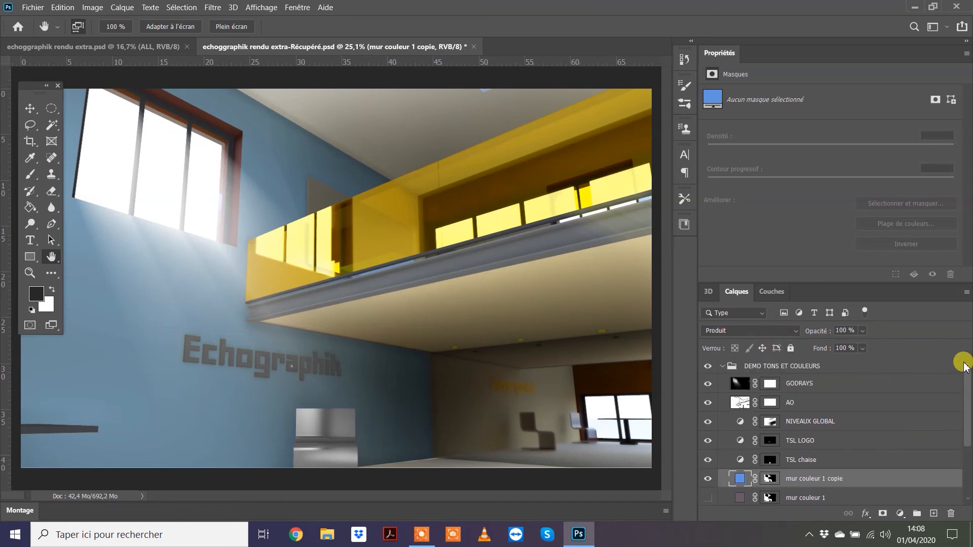
left_click(834, 387)
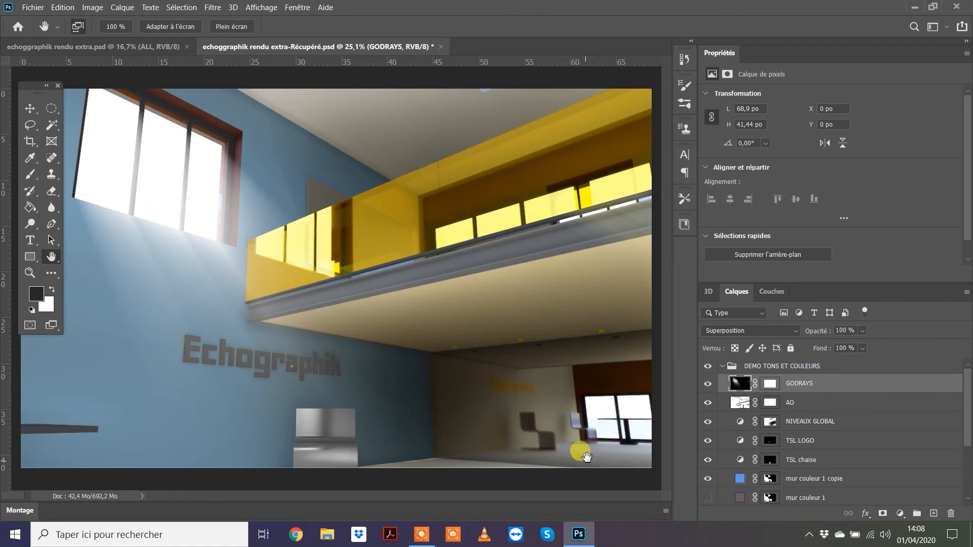
key("f")
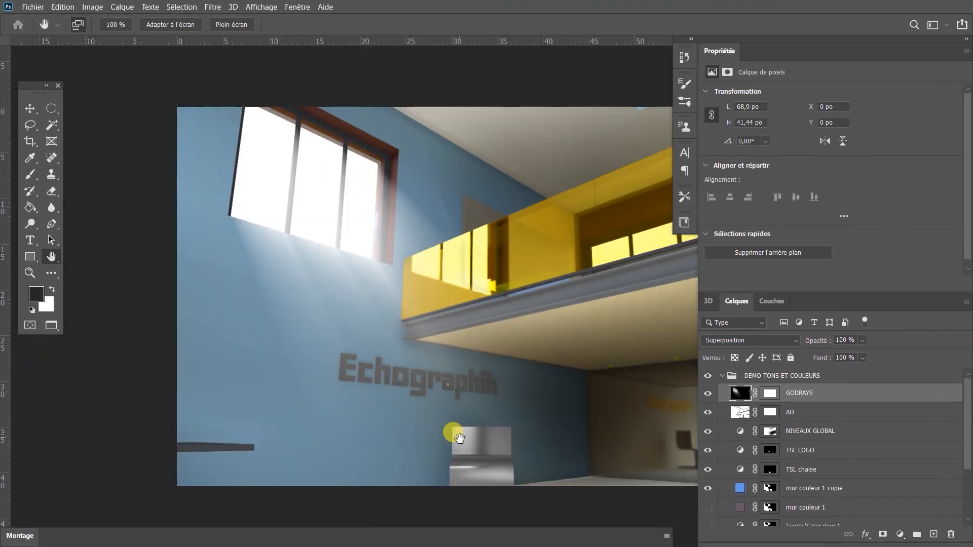
key("f")
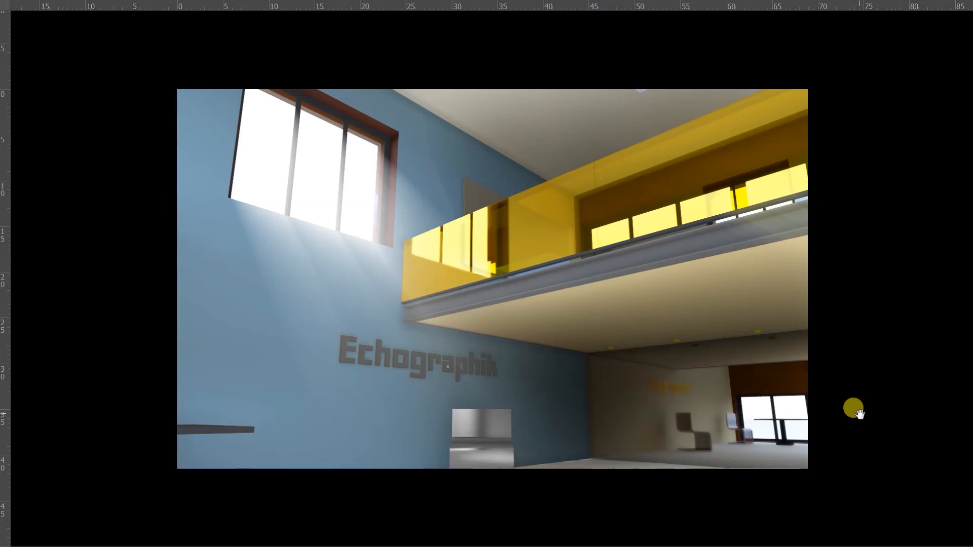
key("f")
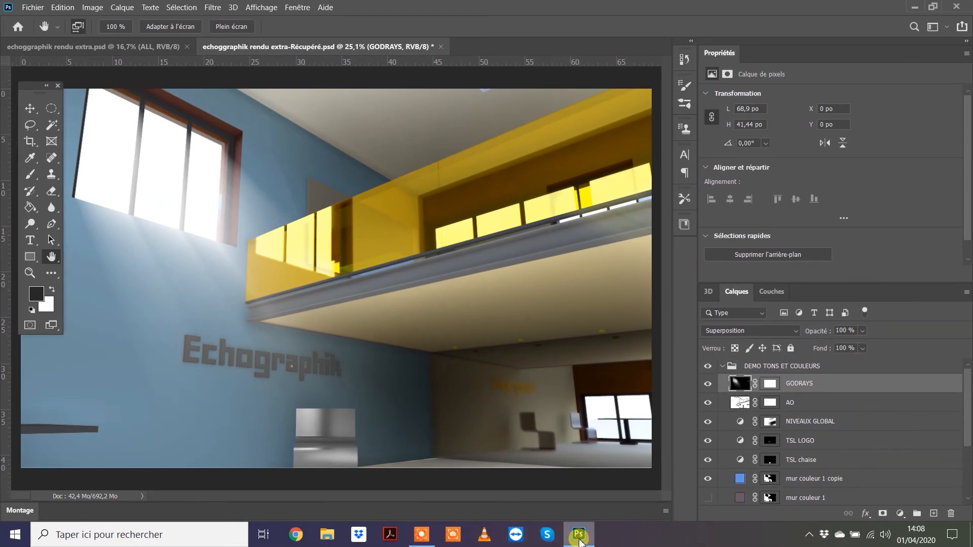
left_click(421, 537)
left_click(675, 527)
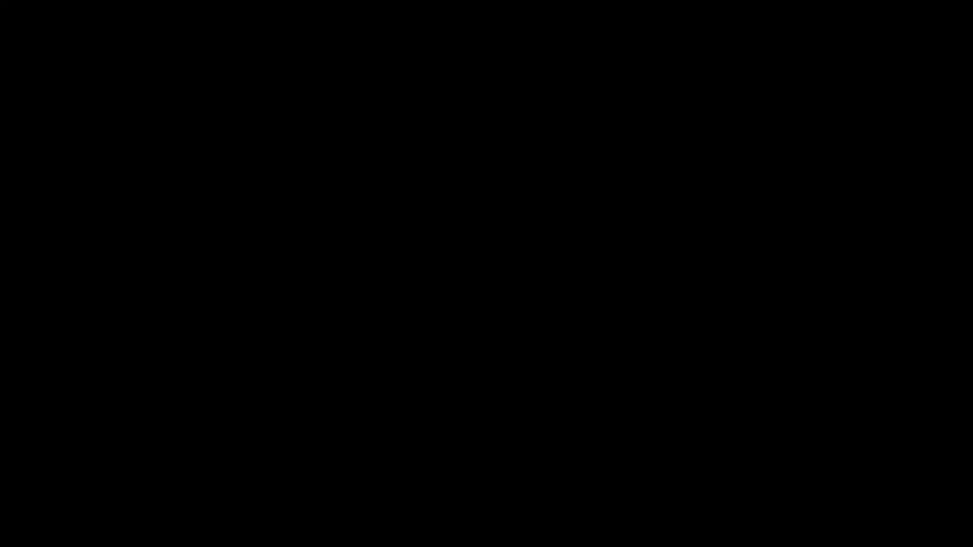